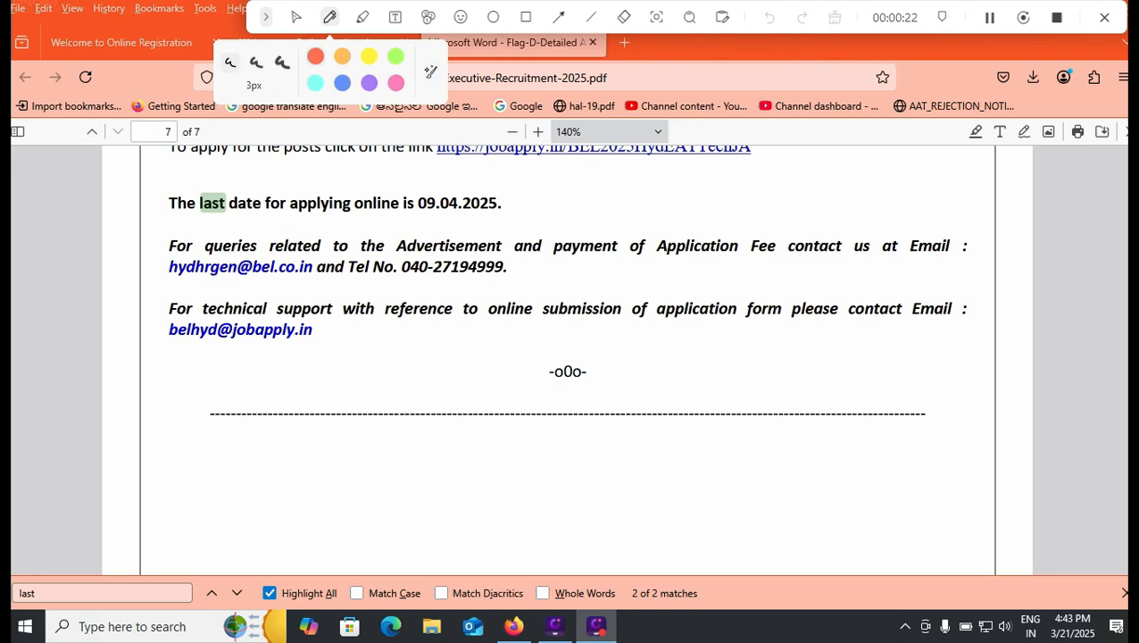
Mark the last date for applying online and the EXPERIENCE requirement in the recruitment PDF with red pen strokes
left_click_drag(507, 211, 544, 195)
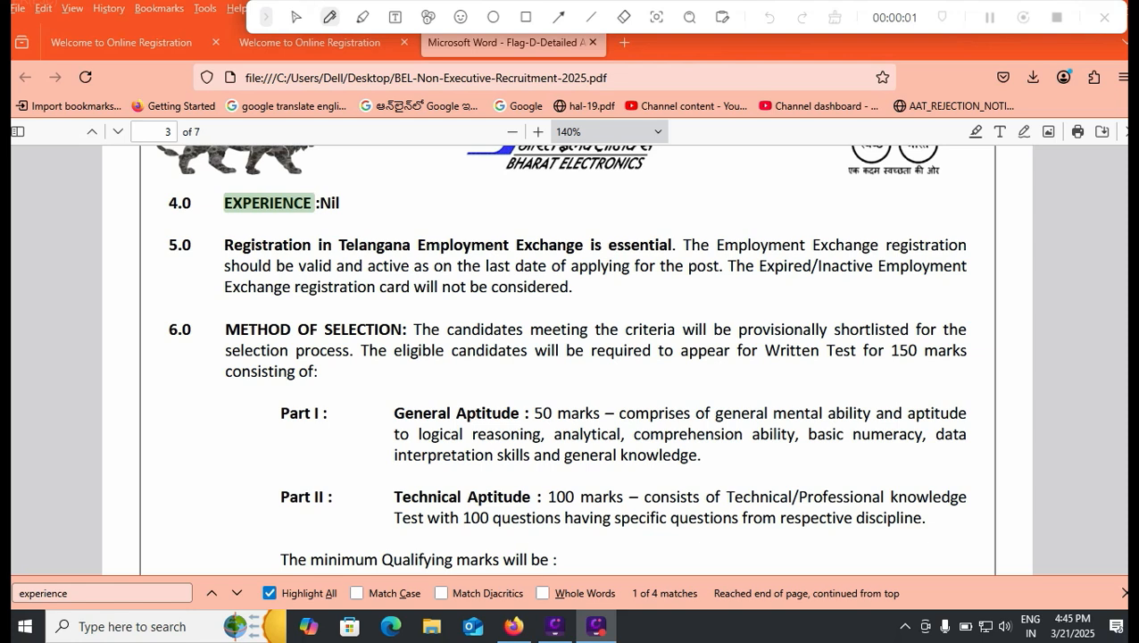
left_click_drag(354, 211, 390, 199)
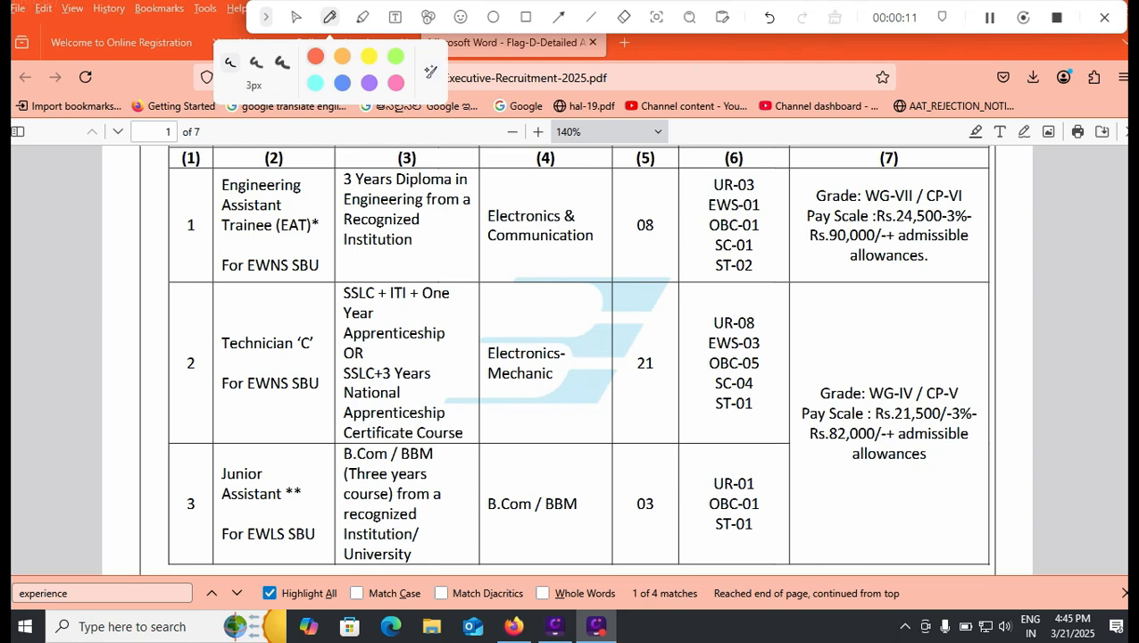
Mark the vacancies, category split and pay scale for Engineering Assistant Trainee, and the vacancies and upper pay limit for Technician 'C'
left_click_drag(634, 215, 664, 197)
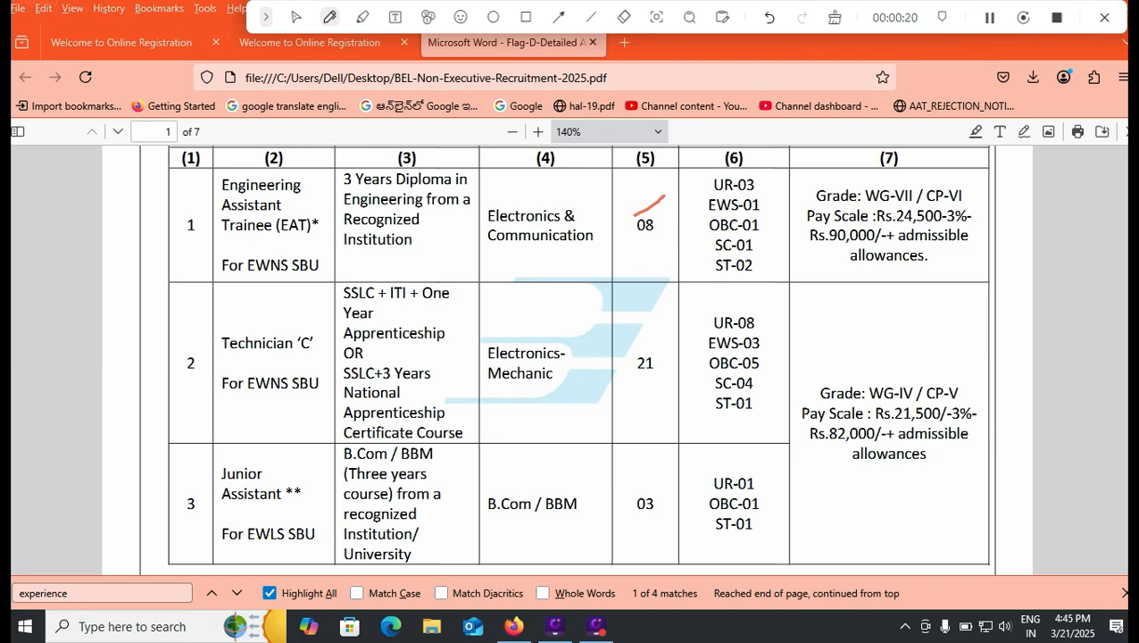
left_click_drag(772, 174, 769, 268)
left_click_drag(977, 191, 976, 251)
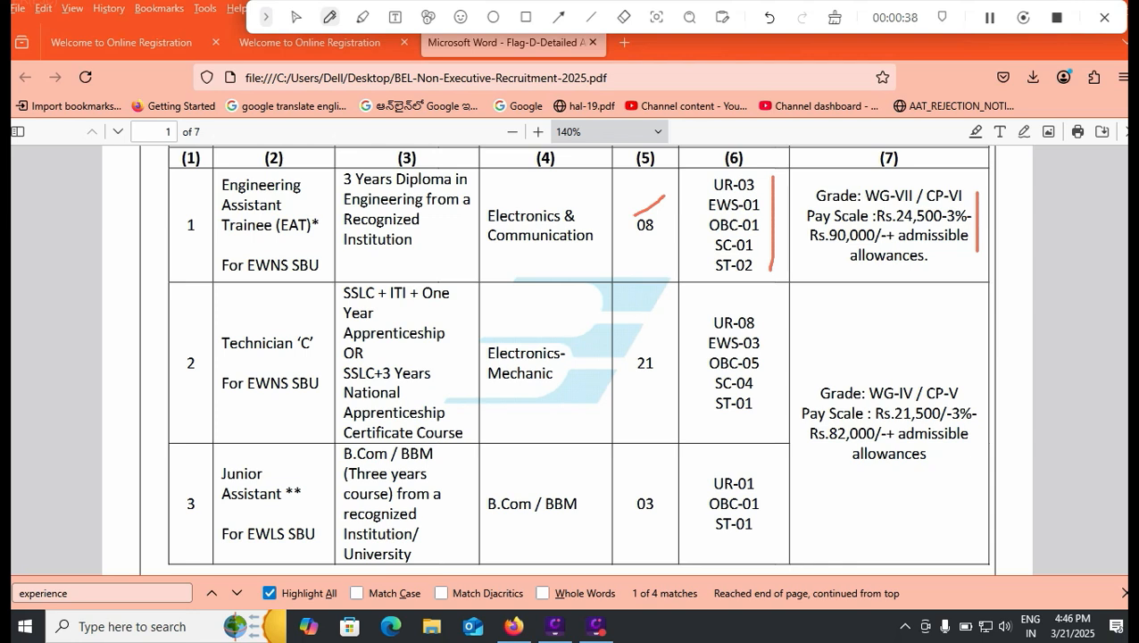
left_click_drag(633, 355, 694, 314)
left_click_drag(798, 443, 855, 441)
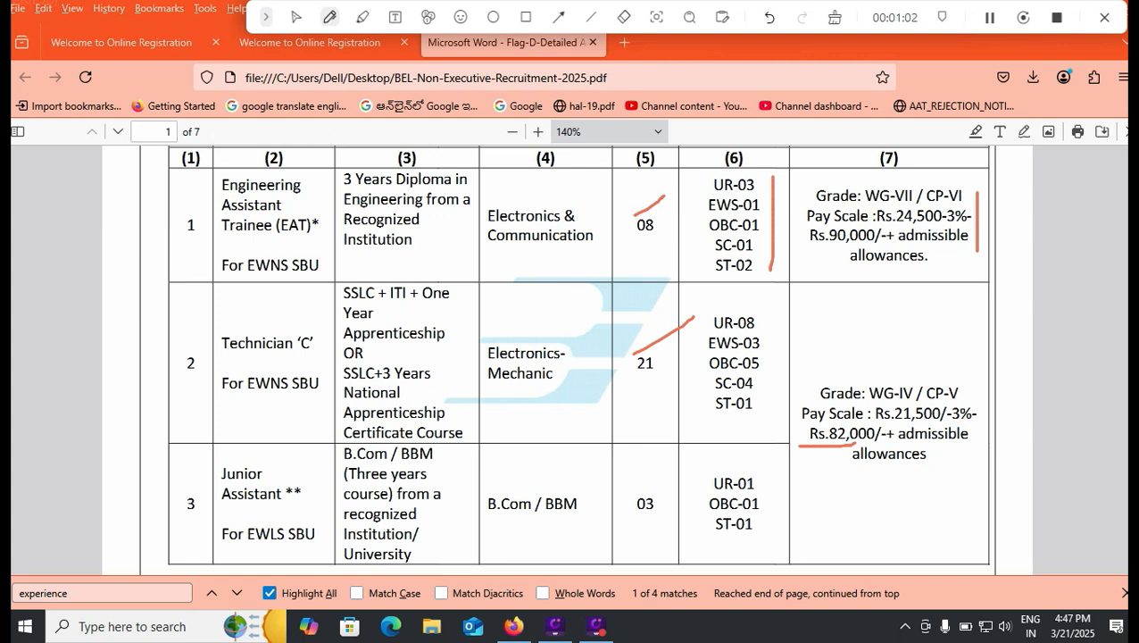
Underline the B.Com / BBM discipline in the Junior Assistant row and tick its vacancy count and category split
left_click_drag(508, 526, 569, 532)
left_click_drag(659, 477, 704, 454)
mouse_move(759, 481)
left_mouse_down()
mouse_move(778, 473)
mouse_move(806, 495)
left_mouse_up()
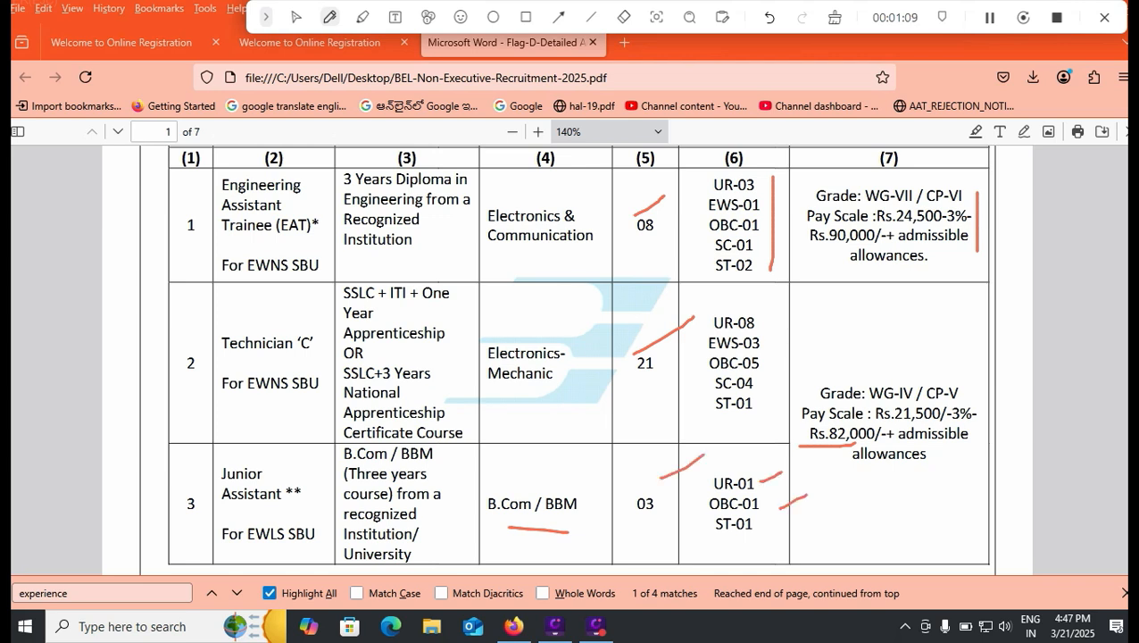
left_click_drag(750, 562, 780, 546)
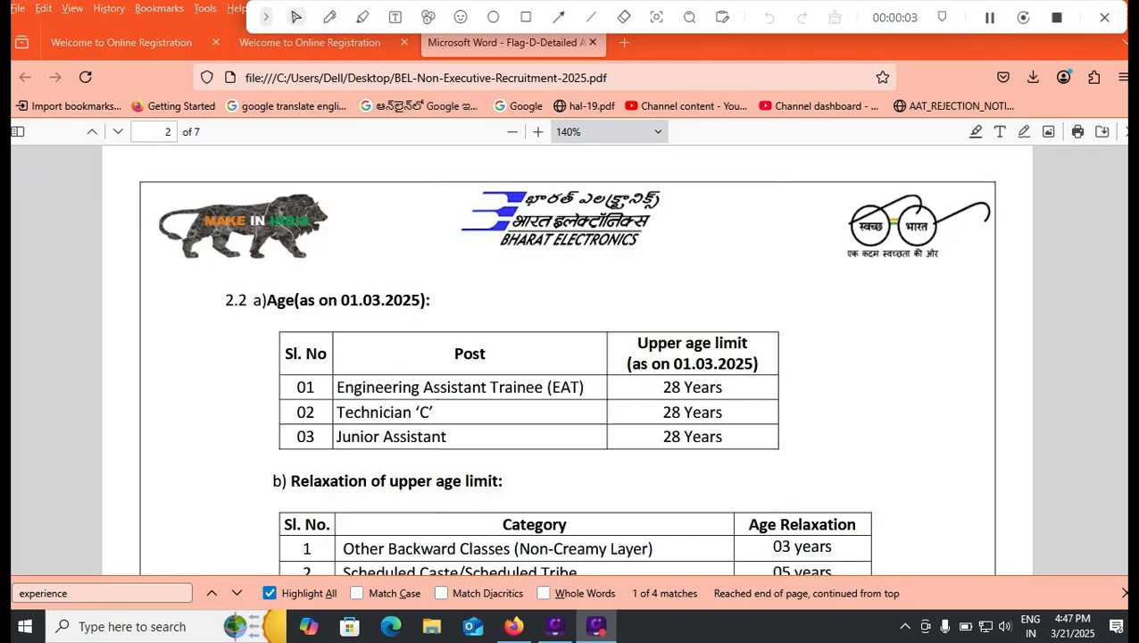
Underline the age cut-off date with the pen and draw a vertical line beside the upper age limits
left_click(330, 17)
left_click_drag(331, 315, 412, 325)
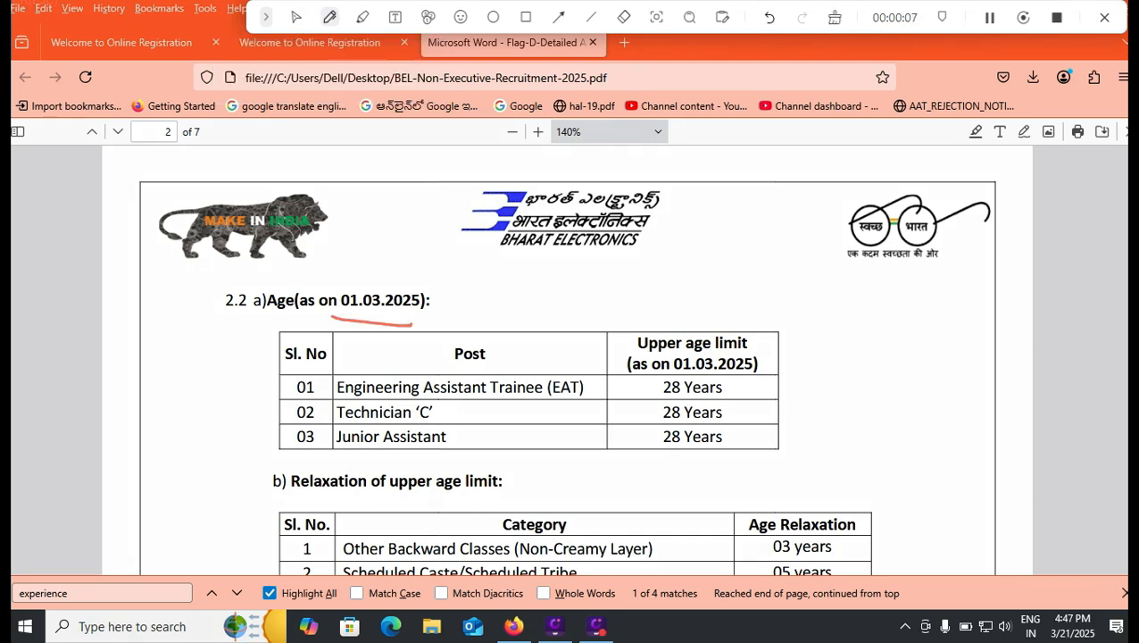
left_click_drag(753, 382, 748, 454)
Examine the PDF's sections on minimum marks, experience, method of selection, pay and application fee
scroll(568, 360, "down", 10)
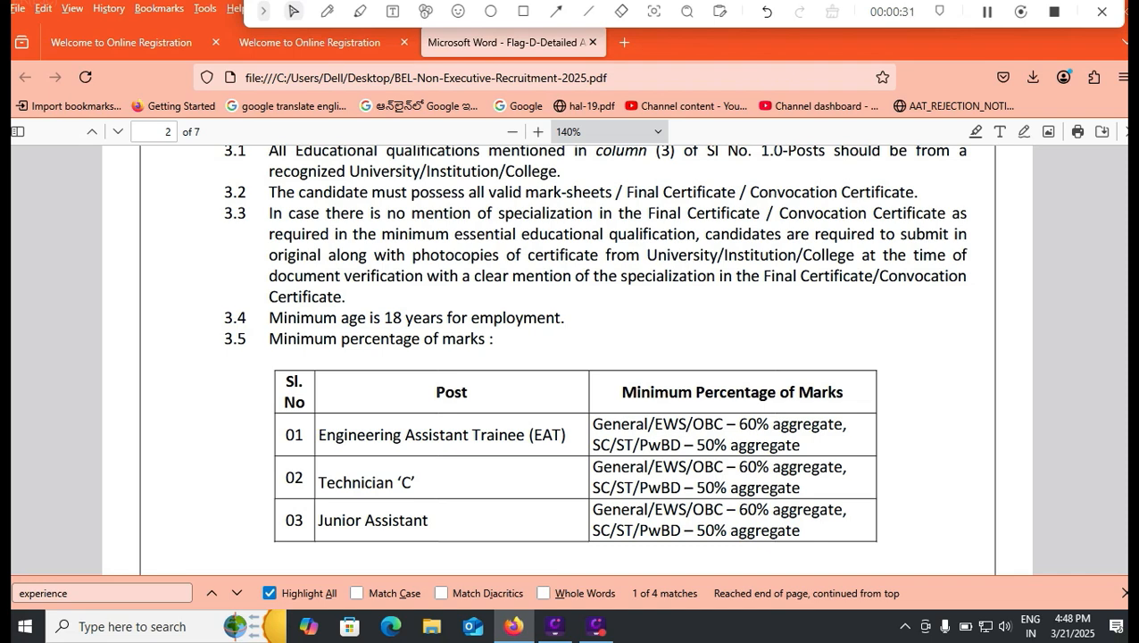
scroll(568, 360, "down", 5)
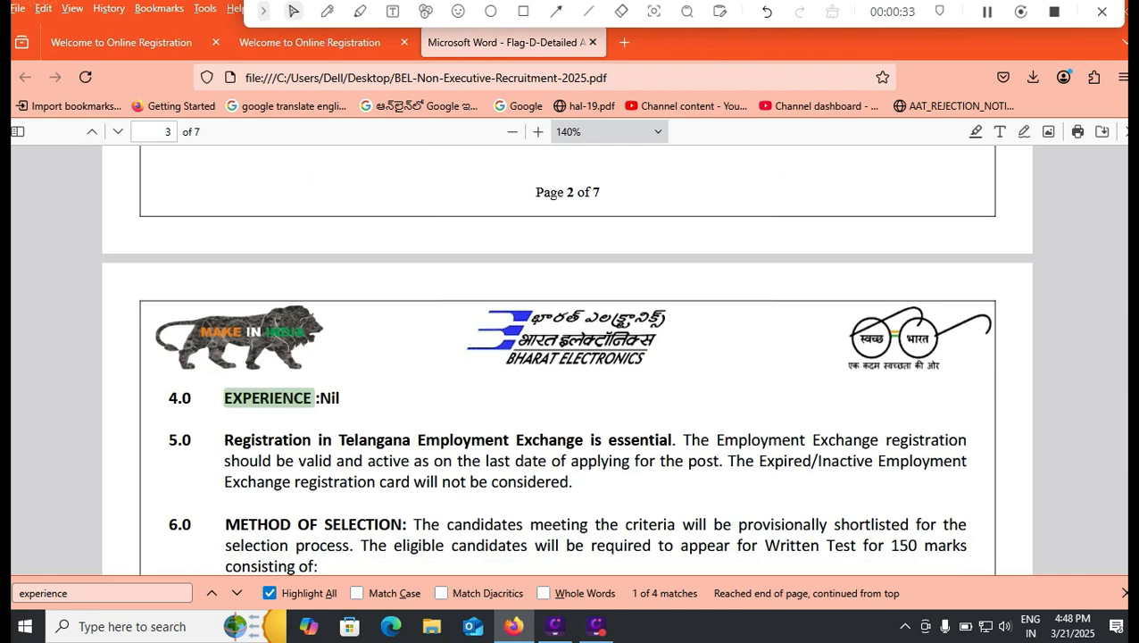
scroll(566, 360, "down", 5)
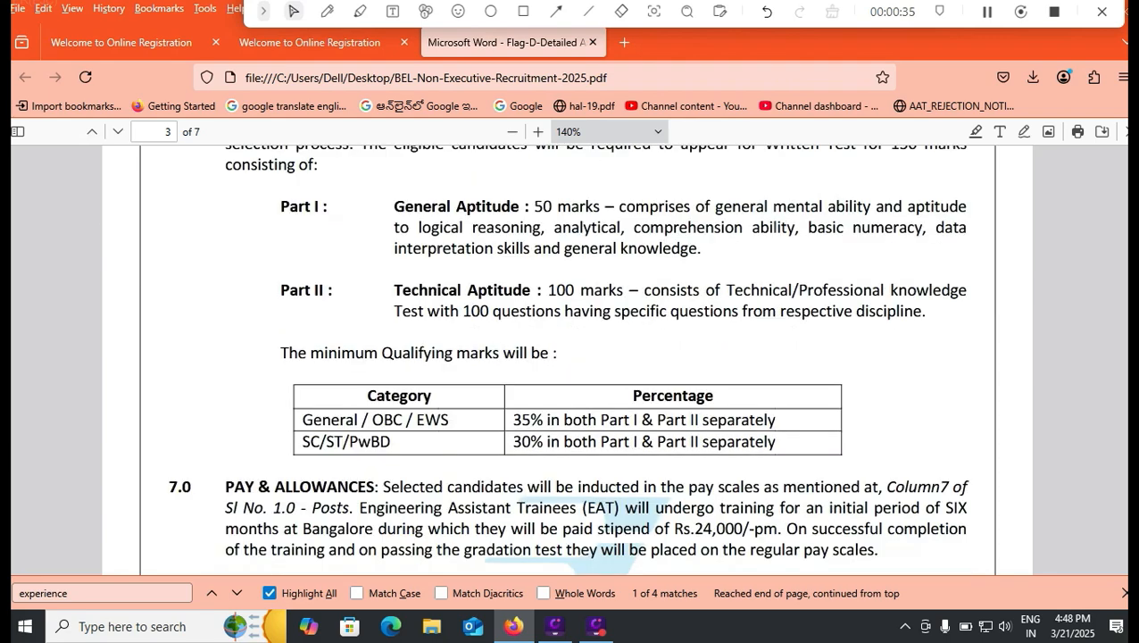
scroll(568, 359, "down", 5)
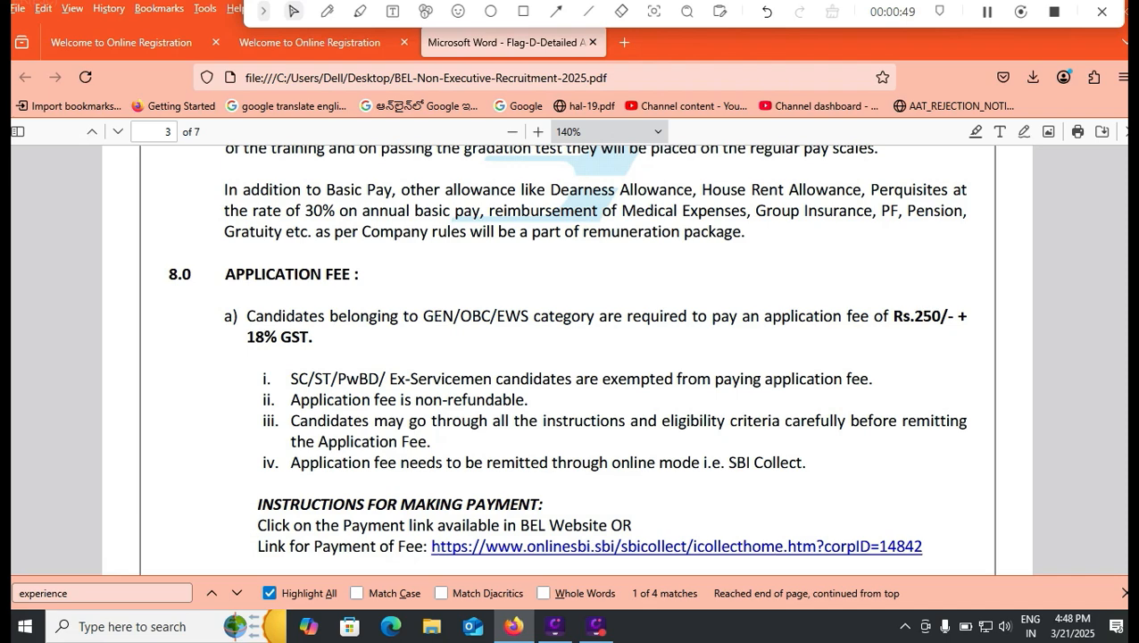
Open the Technician-C application from the BEL Hyderabad Unit registration page and outline the Fresh Candidate log-in option with a rectangle
left_click(310, 42)
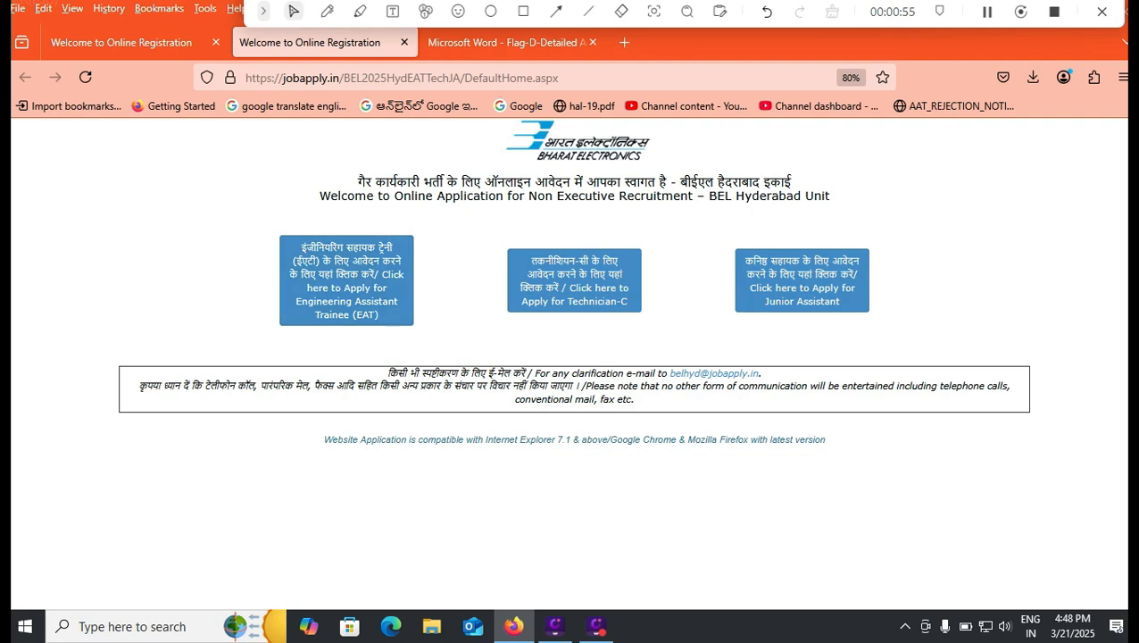
left_click_drag(704, 195, 829, 195)
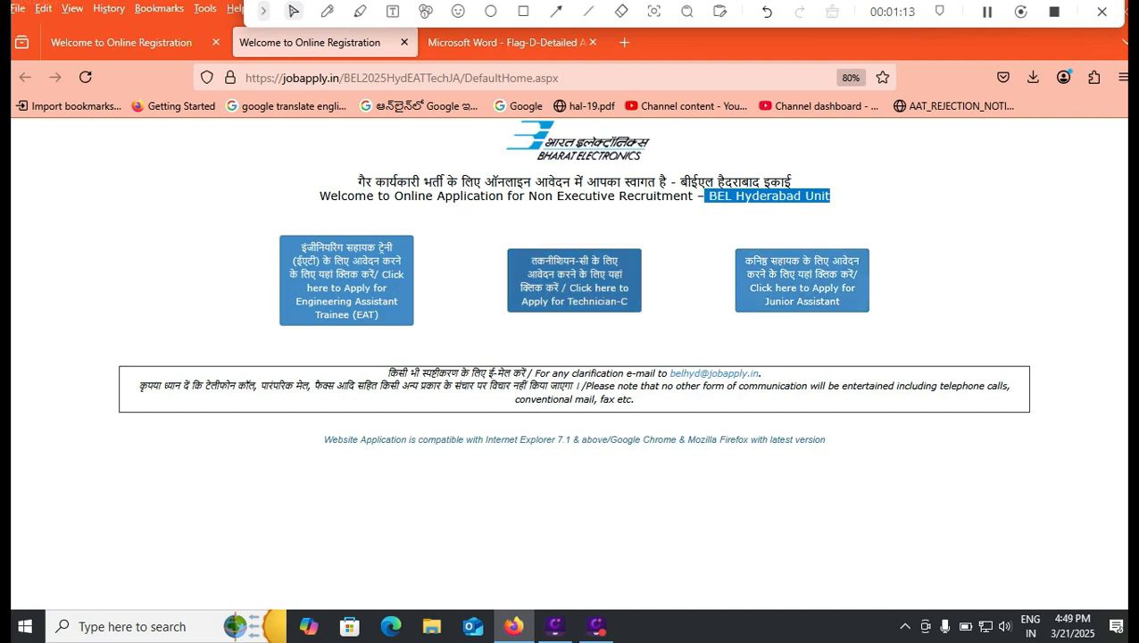
left_click(574, 280)
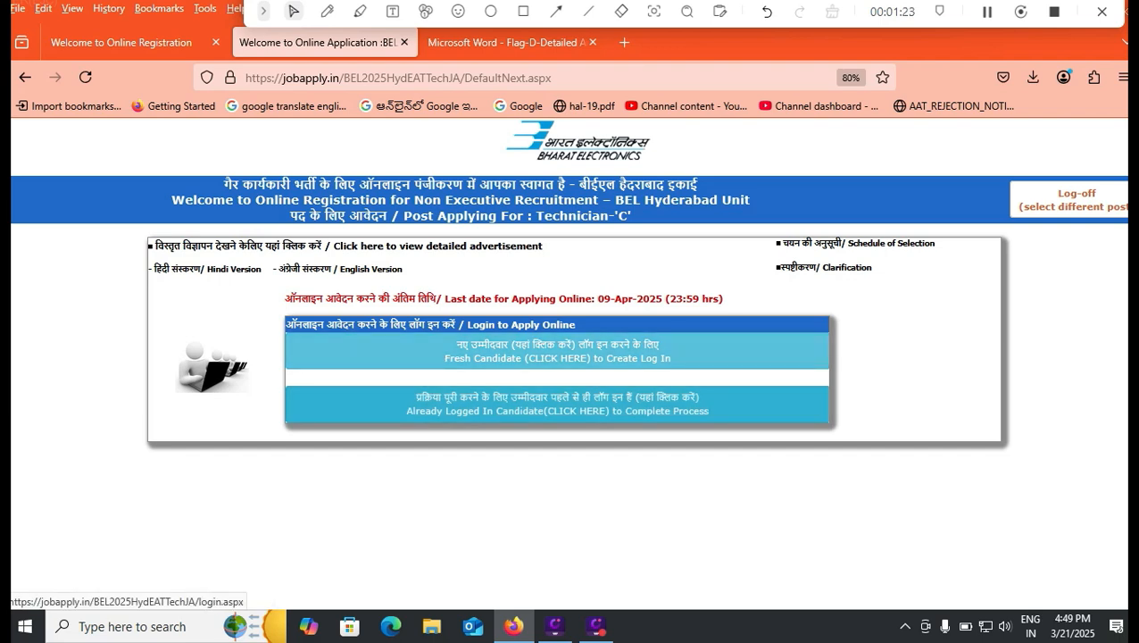
left_click(523, 11)
left_click_drag(436, 340, 708, 376)
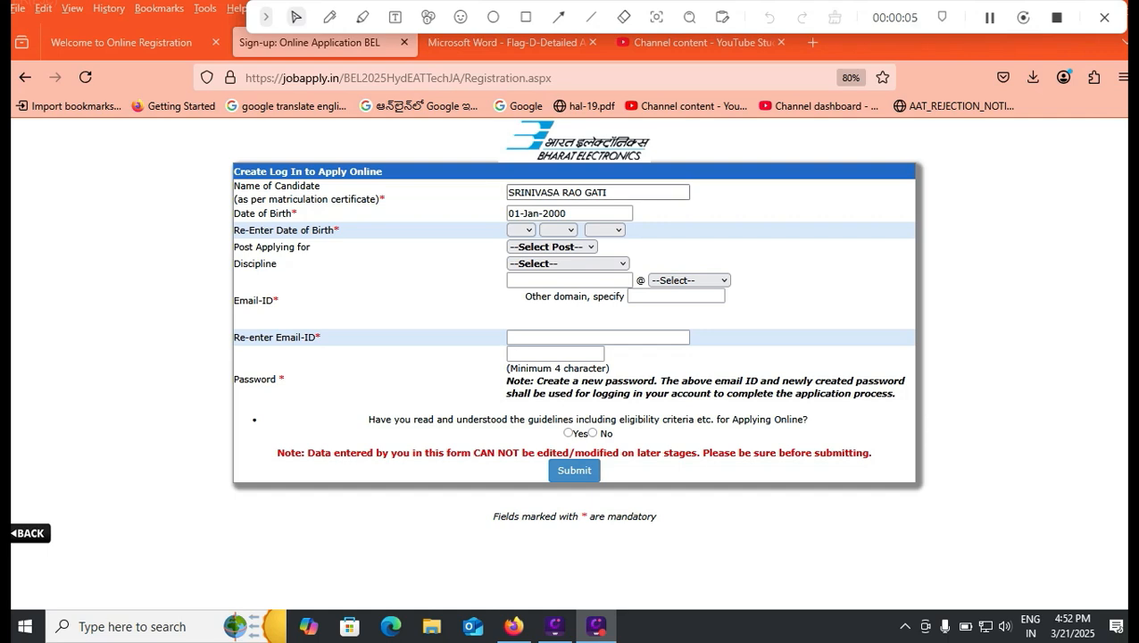
Re-enter the day and year of the candidate's date of birth in the log-in creation form
left_click(580, 214)
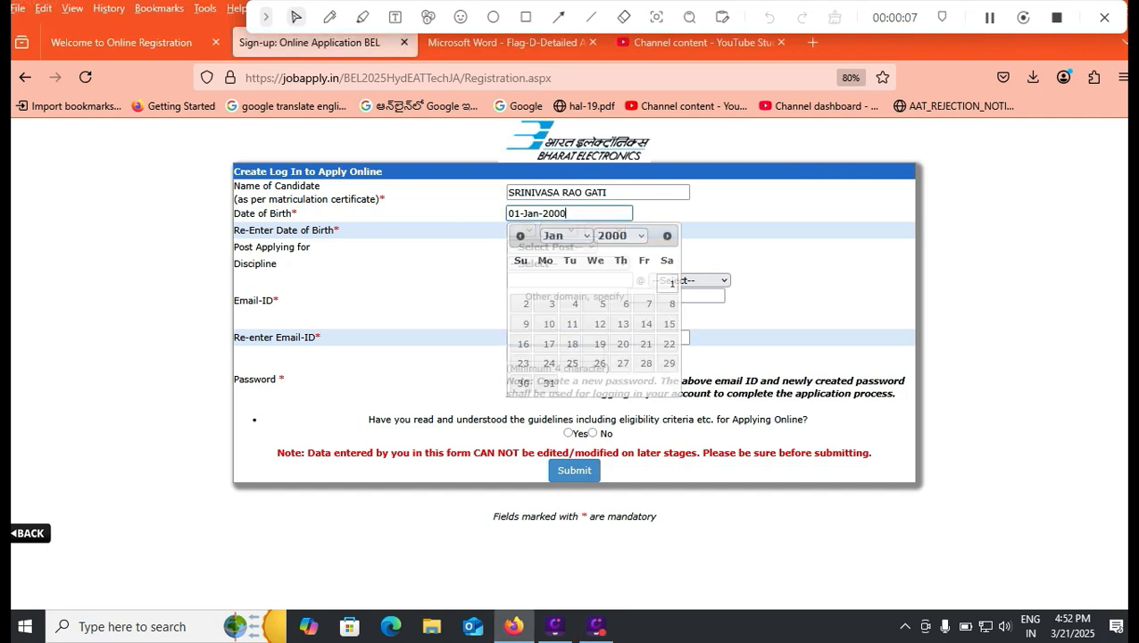
key("Tab")
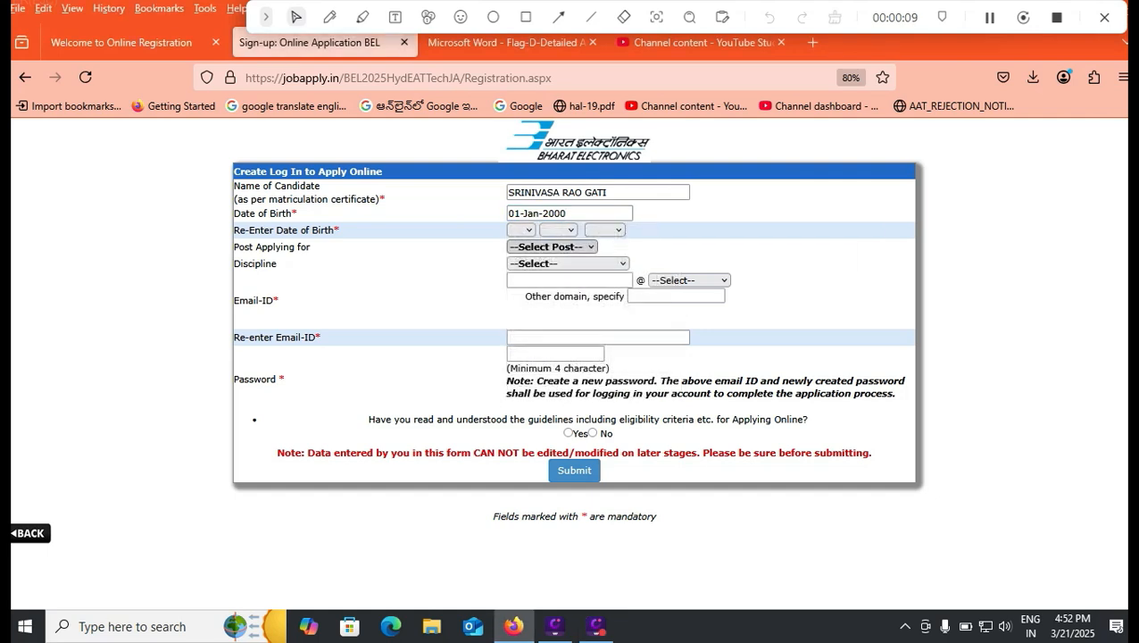
left_click(521, 231)
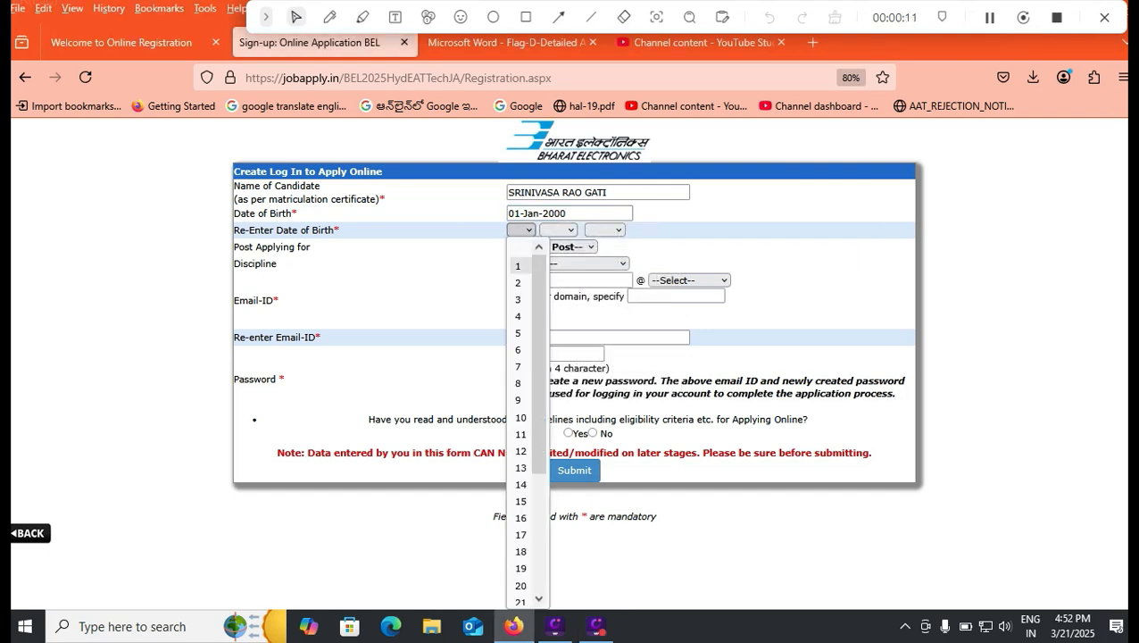
left_click(521, 265)
left_click(558, 230)
left_click(557, 266)
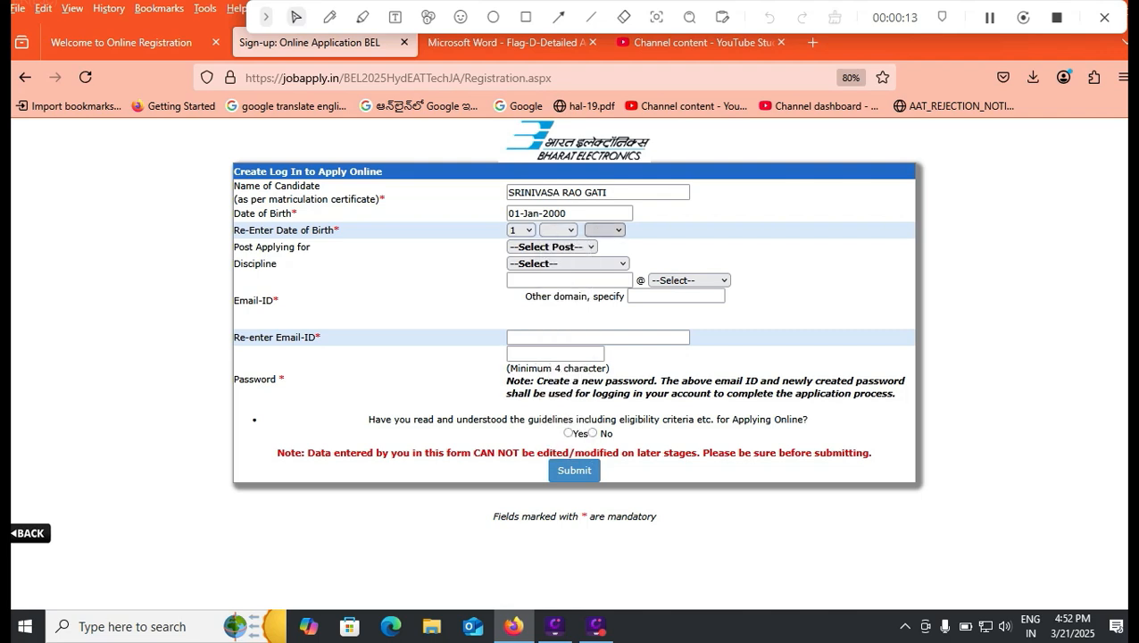
left_click(604, 230)
scroll(604, 478, "down", 4)
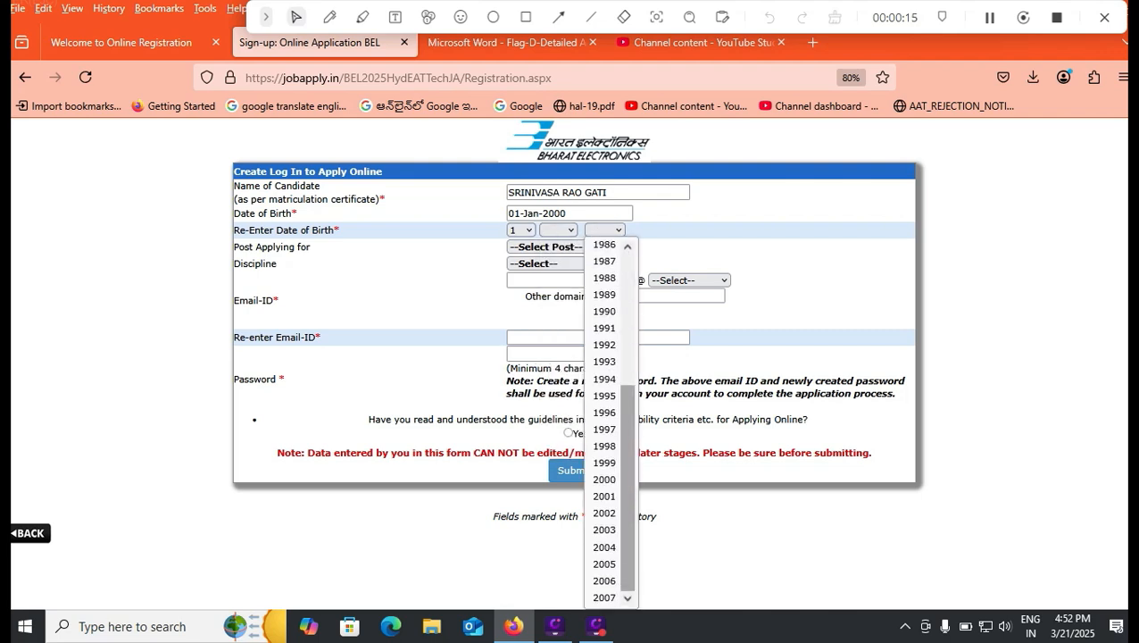
left_click(604, 478)
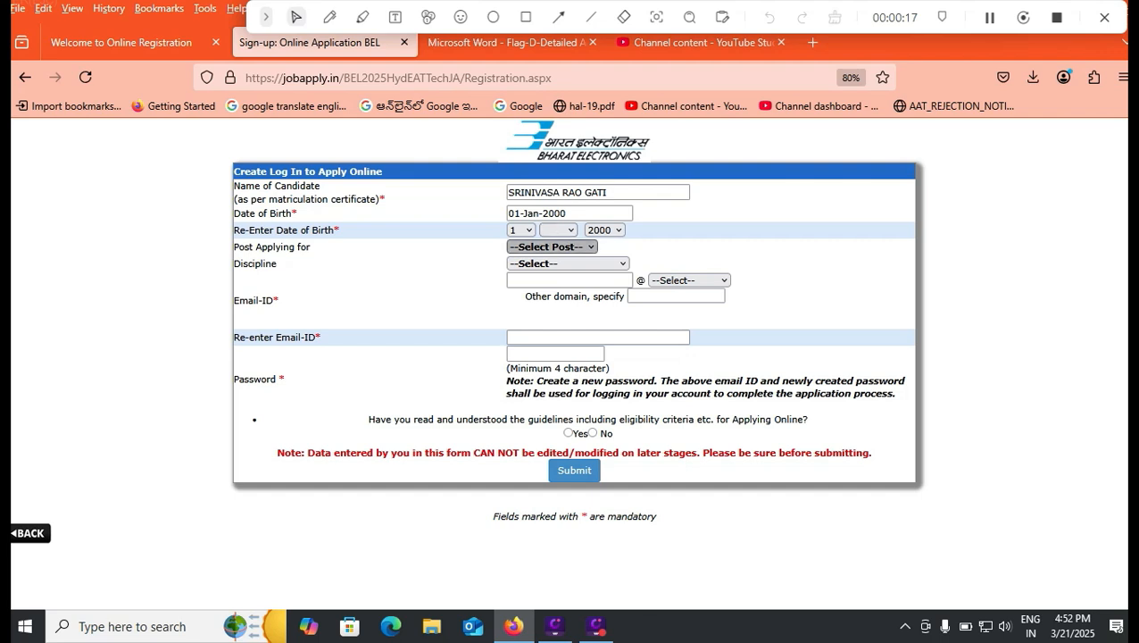
Set the post applying for to Technician 'C' and the discipline to Electronics Mechanic
left_click(551, 247)
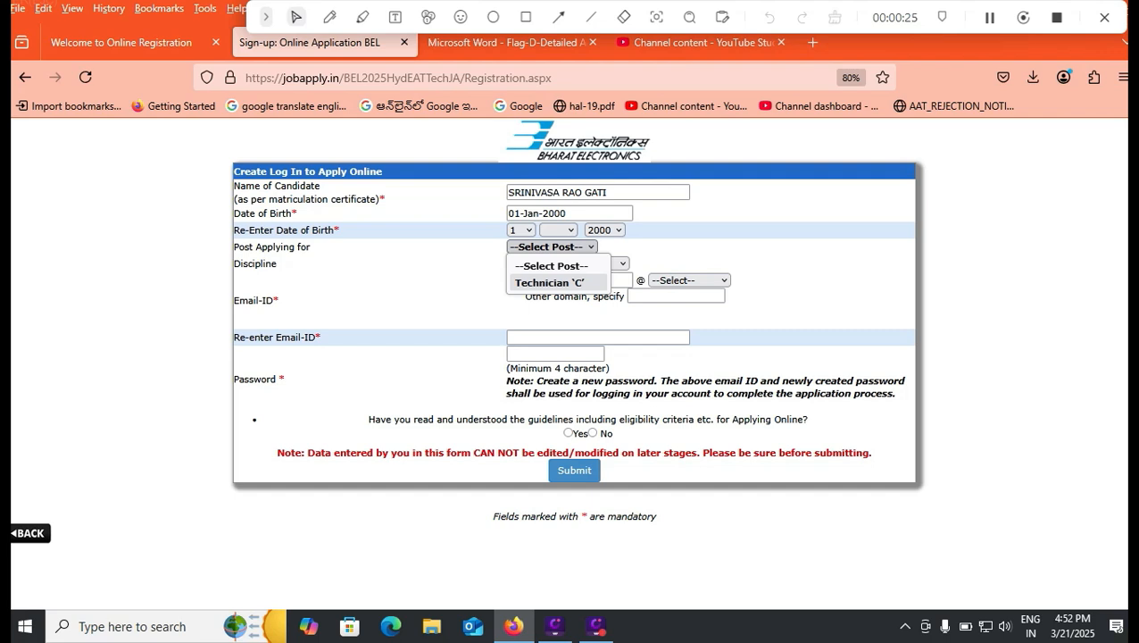
left_click(559, 282)
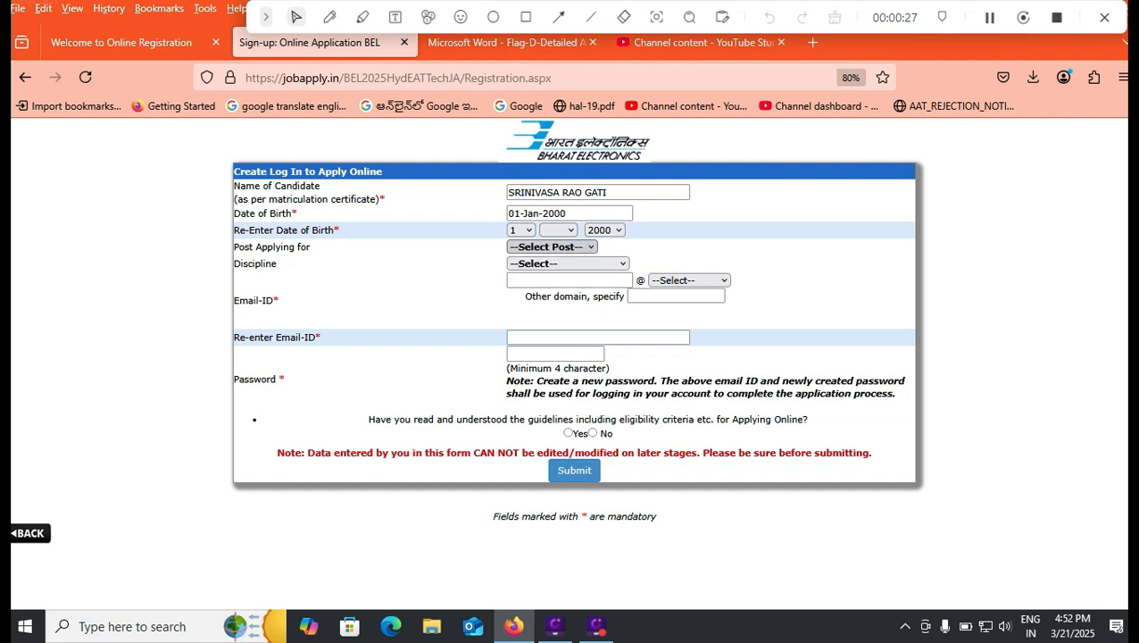
left_click(559, 281)
left_click(568, 263)
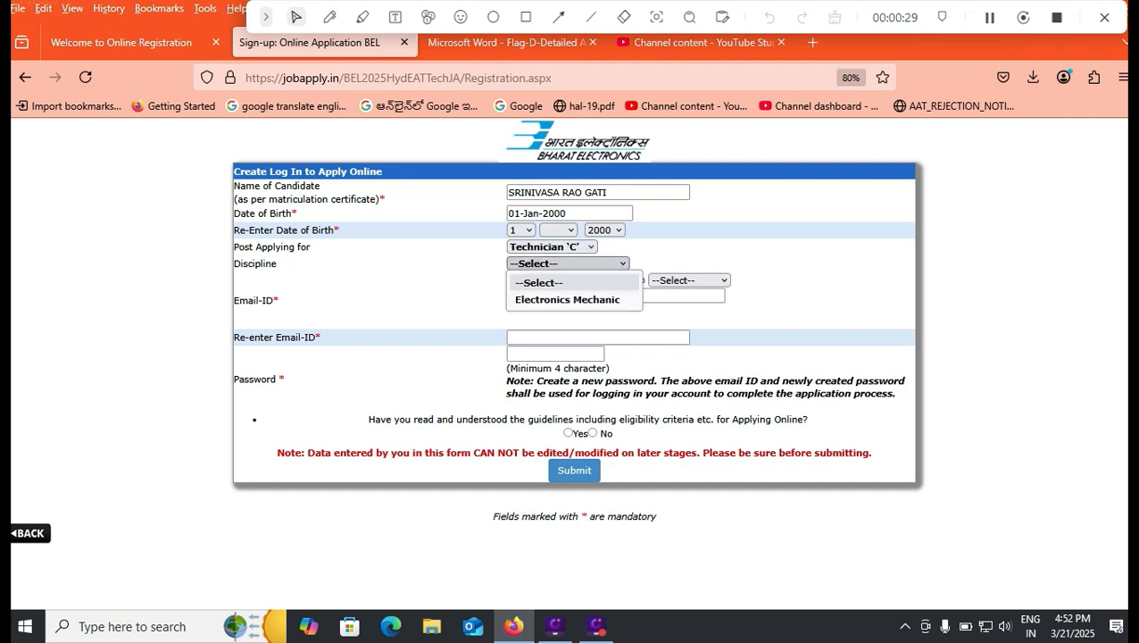
left_click(564, 300)
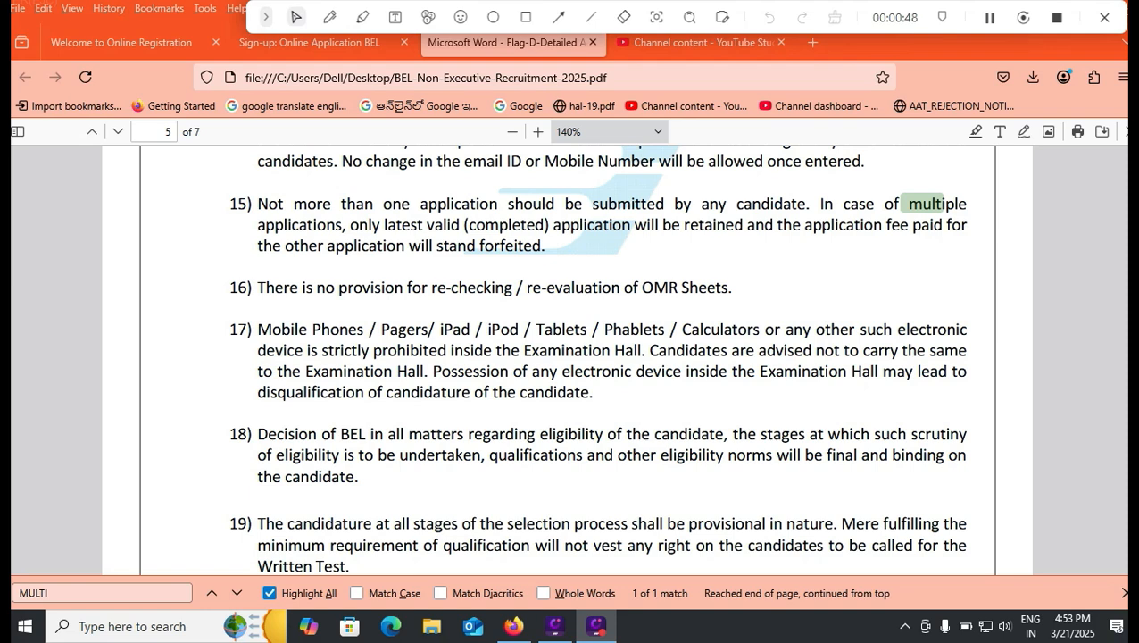
Return to the sign-up form, fill in the candidate's e-mail ID with the gmail.com domain, and re-enter the full address
key("ctrl+shift+Tab")
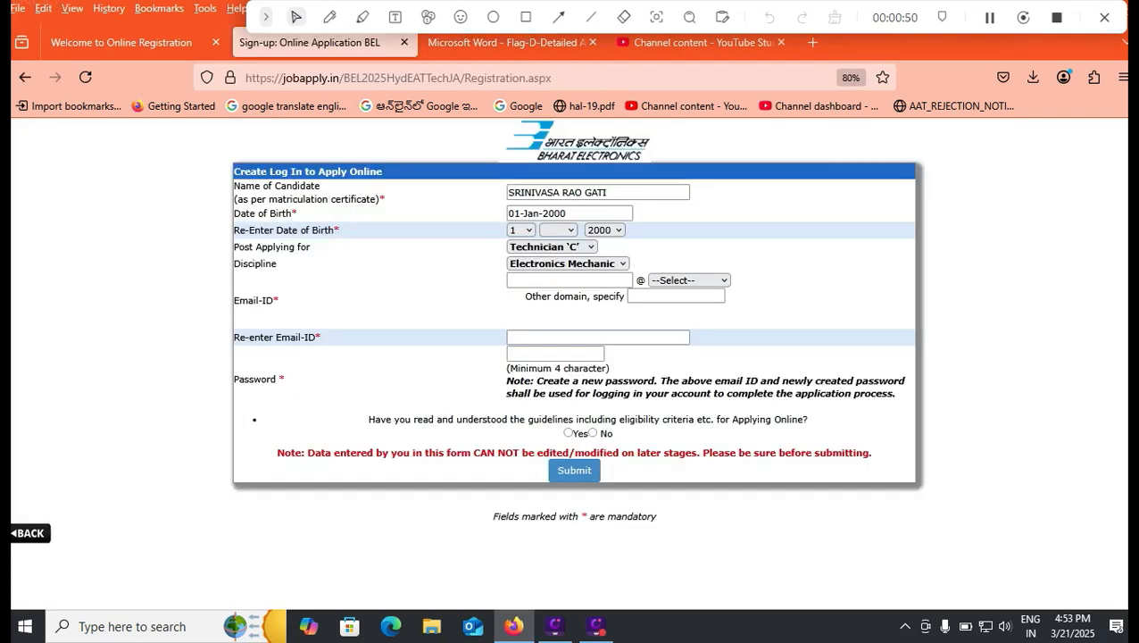
left_click(569, 280)
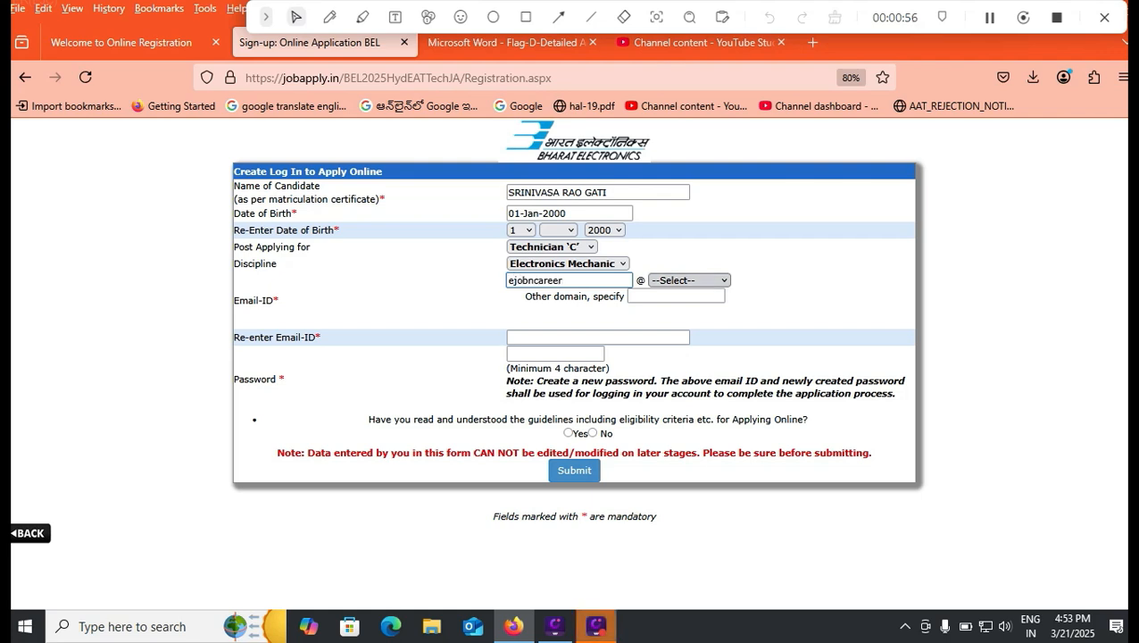
left_click(689, 281)
left_click(681, 315)
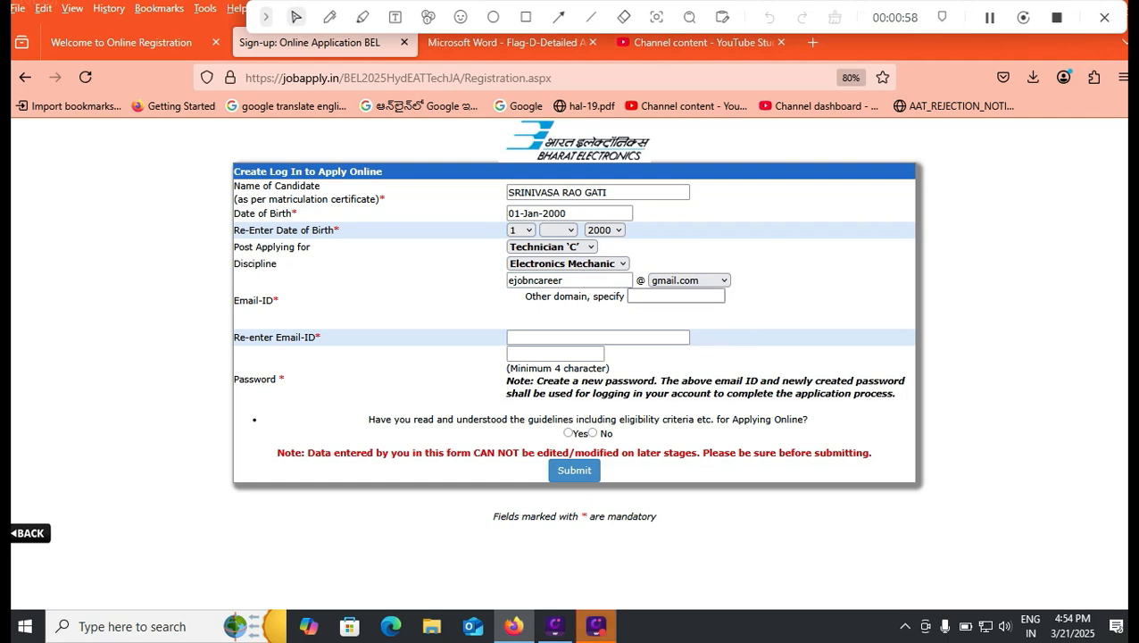
left_click(677, 296)
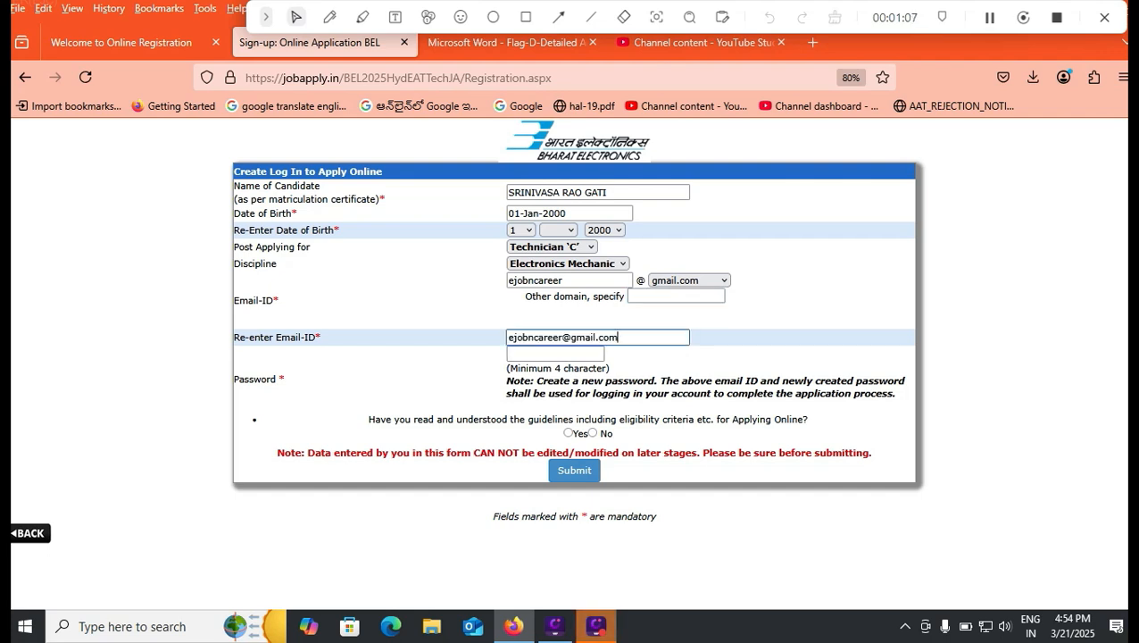
Enter a new account password of at least four characters in the Password field
left_click(555, 353)
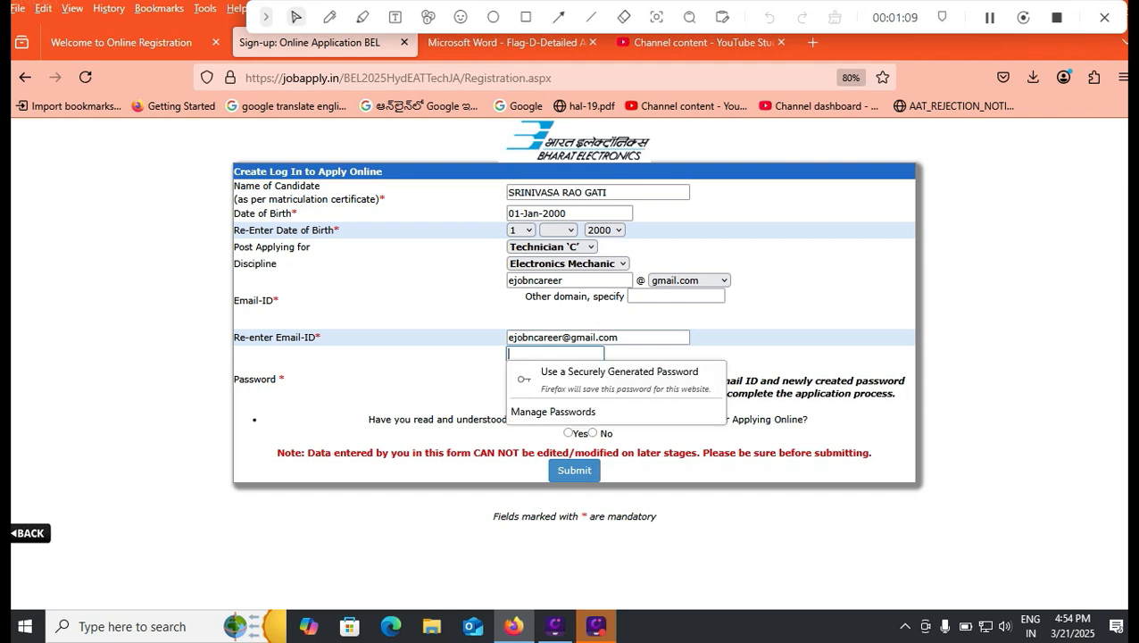
left_click(676, 296)
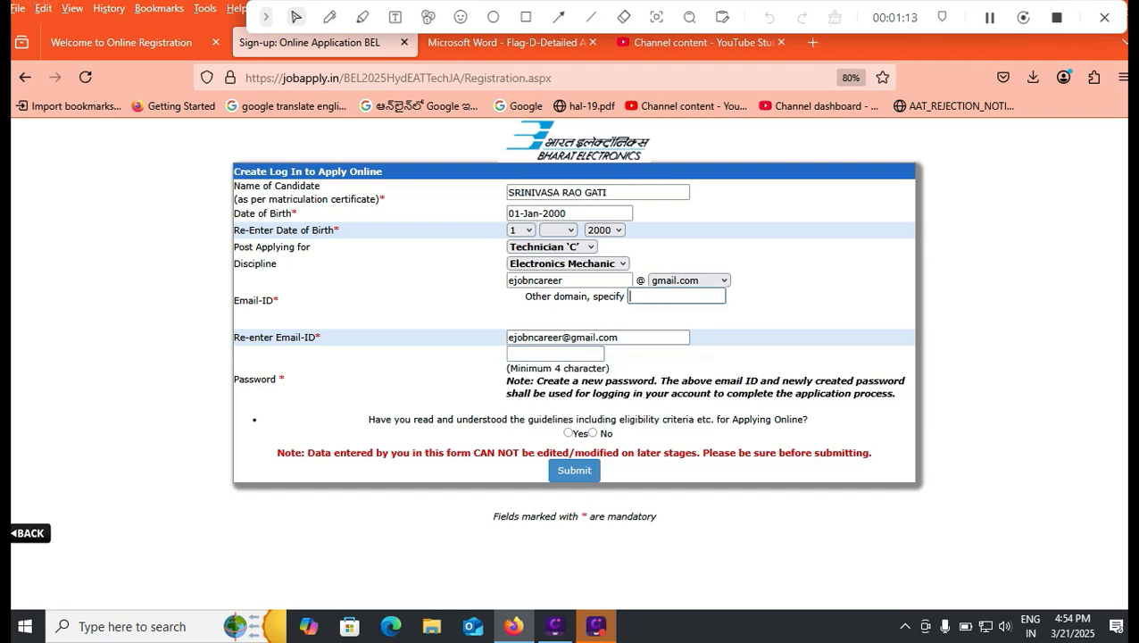
left_click(555, 354)
type("••••")
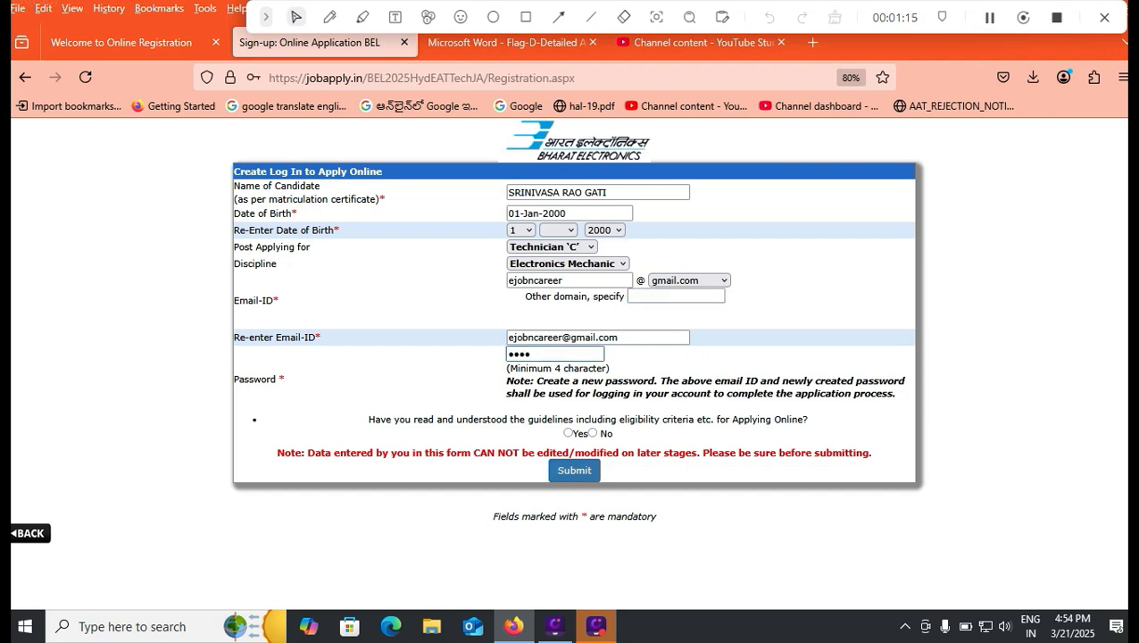
Answer Yes to having read and understood the guidelines, and submit the registration form
left_click(567, 433)
left_click(574, 470)
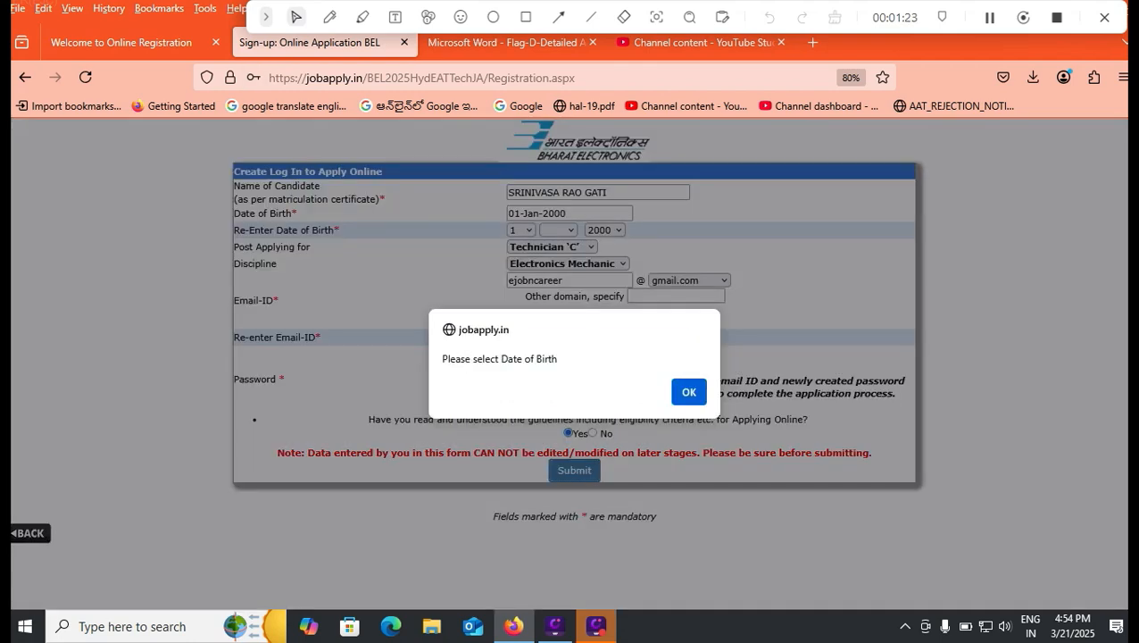
key("Return")
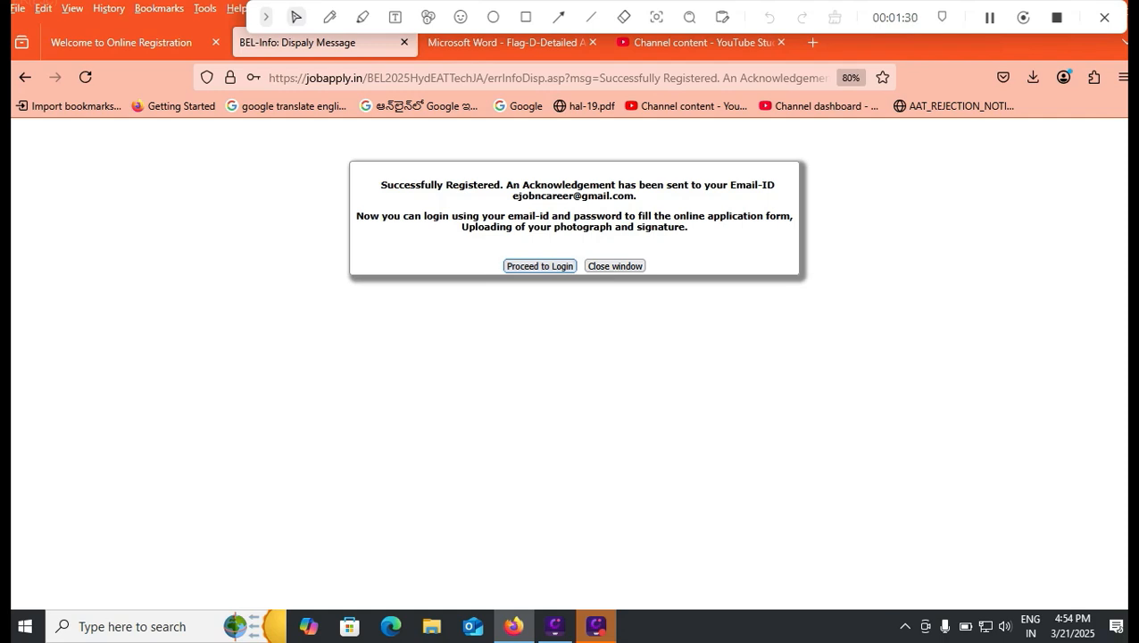
Proceed to the login page and log in with the registered e-mail ID, the post Technician 'C' and the account password
key("Return")
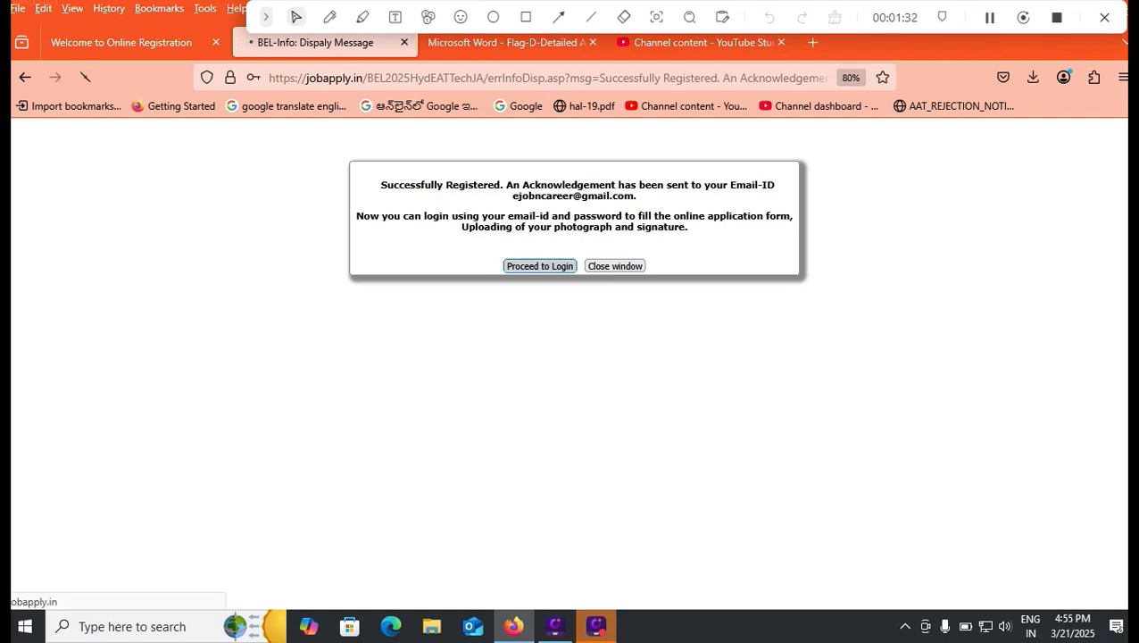
key("Down")
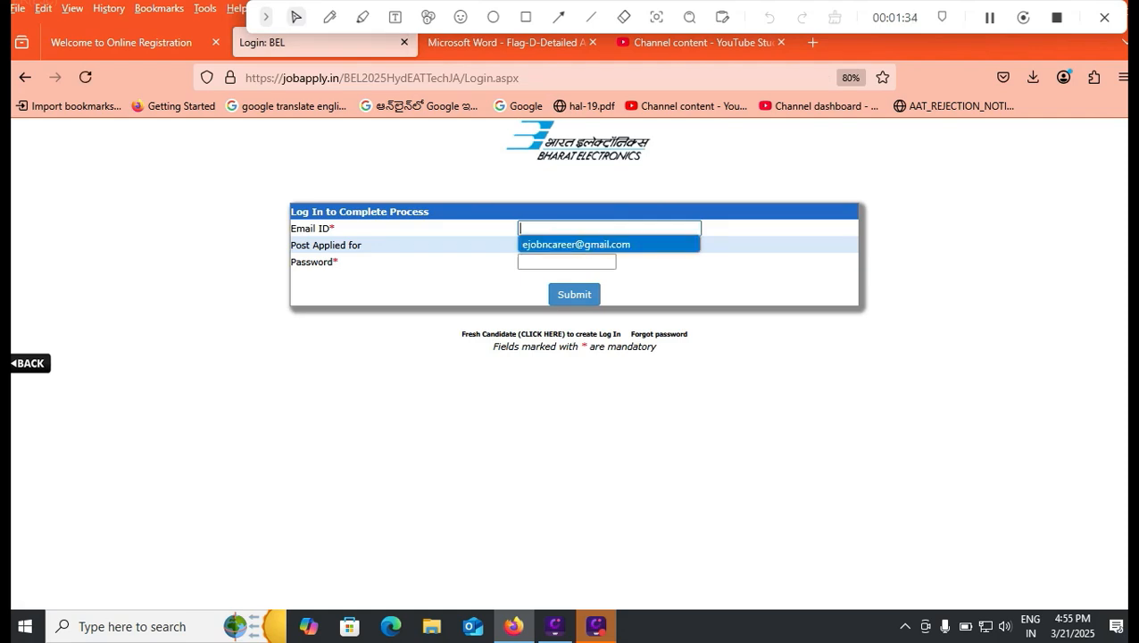
key("Return")
left_click(561, 246)
left_click(561, 281)
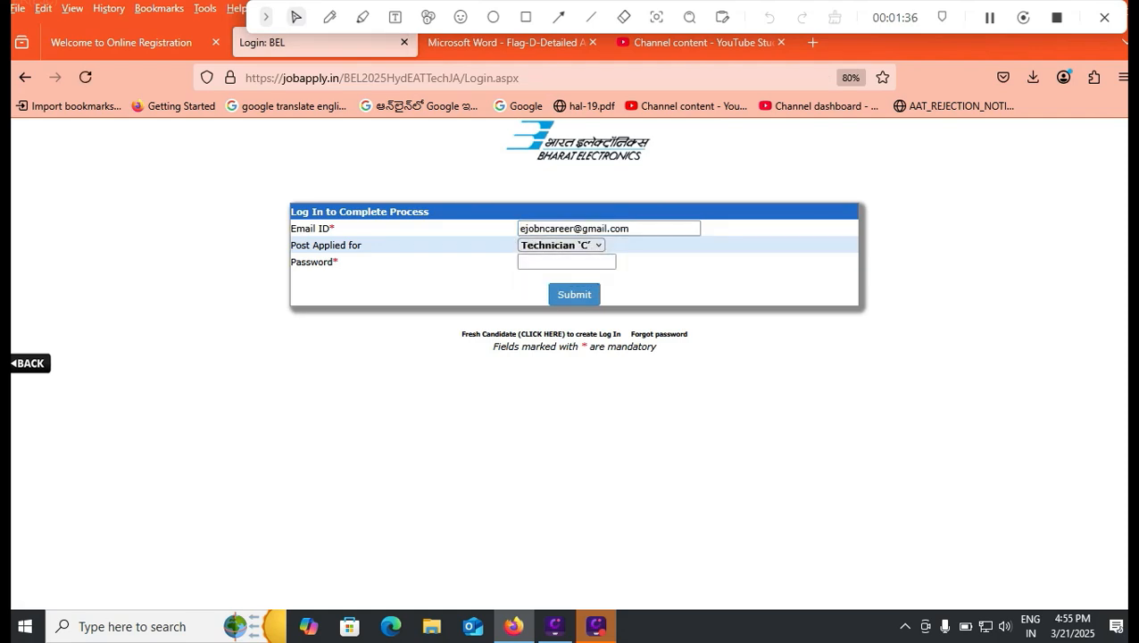
left_click(566, 262)
type("••••")
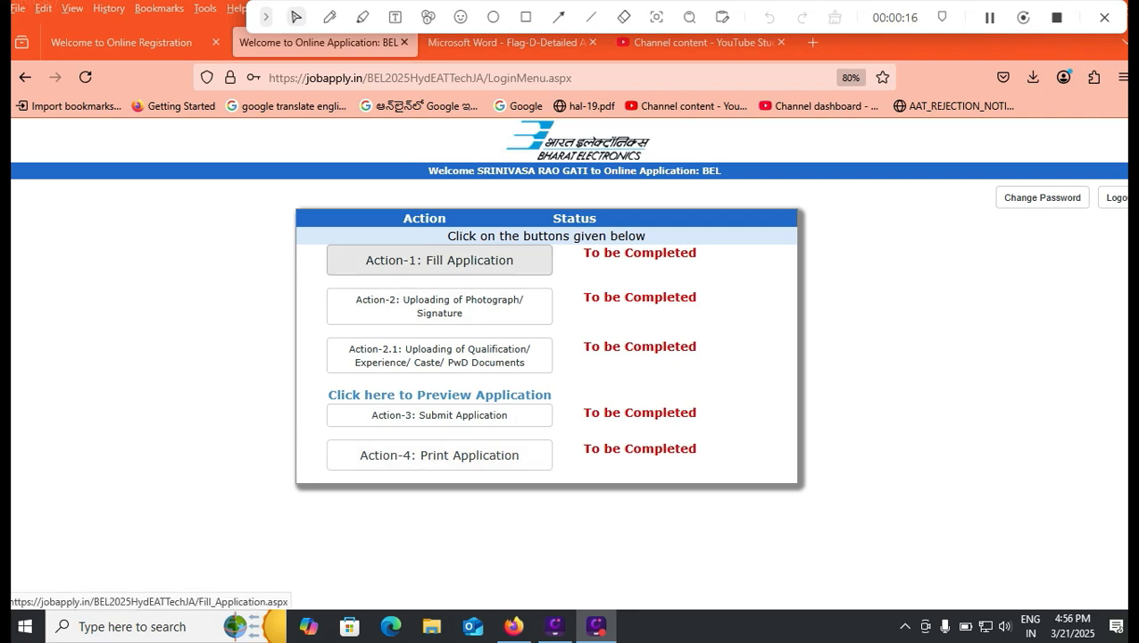
Open Action-1: Fill Application and acknowledge the employment exchange and apprenticeship notices
left_click(439, 260)
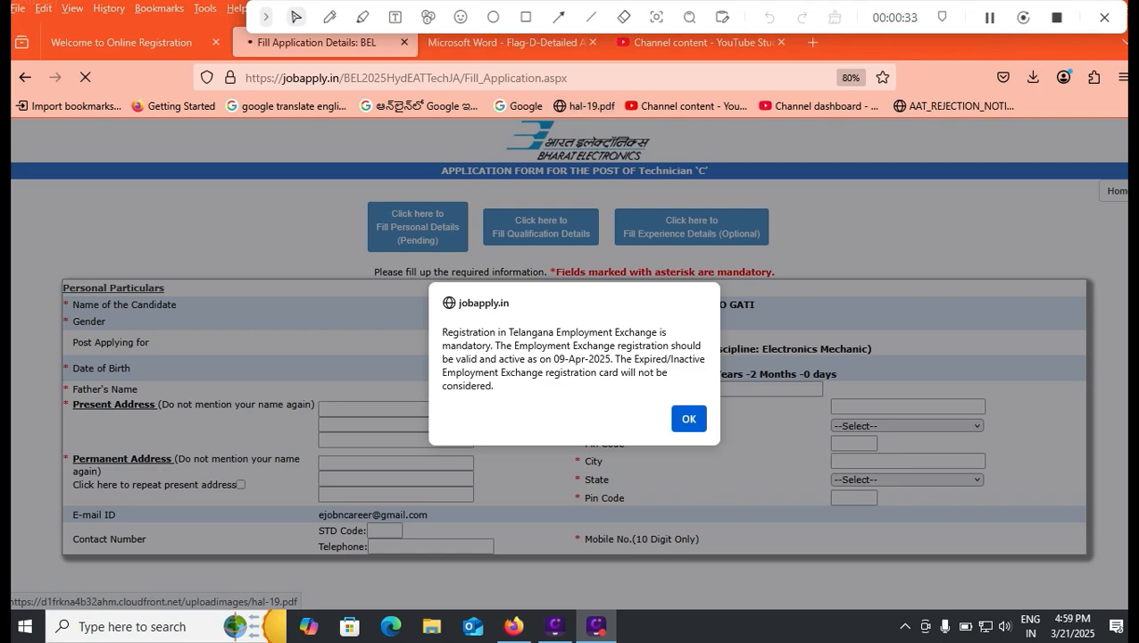
left_click(688, 419)
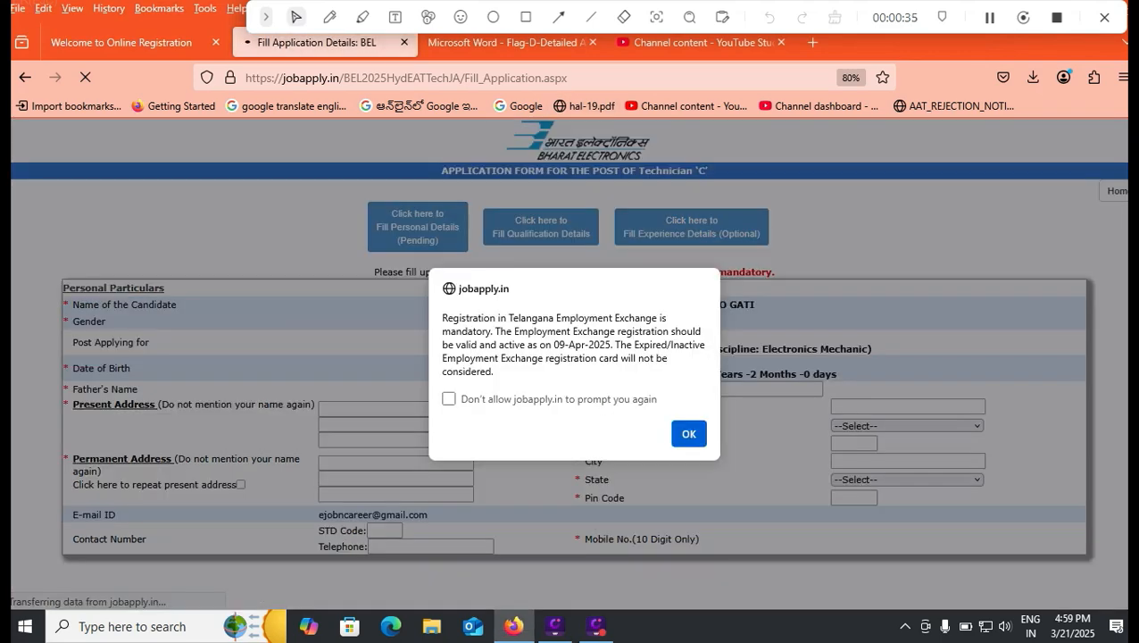
left_click(688, 433)
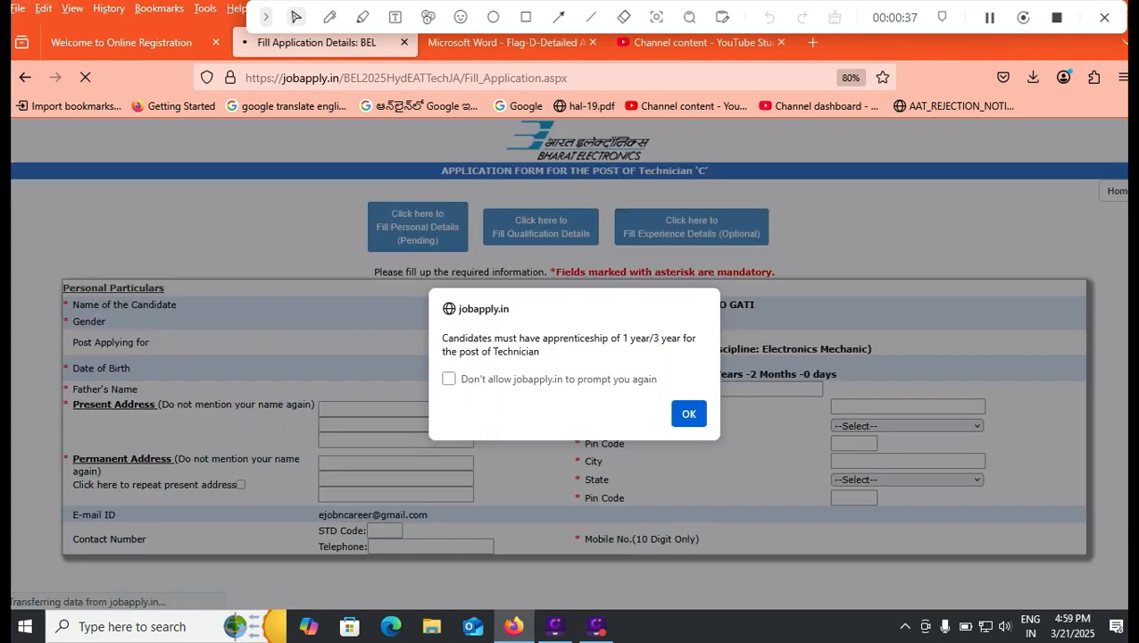
left_click(688, 413)
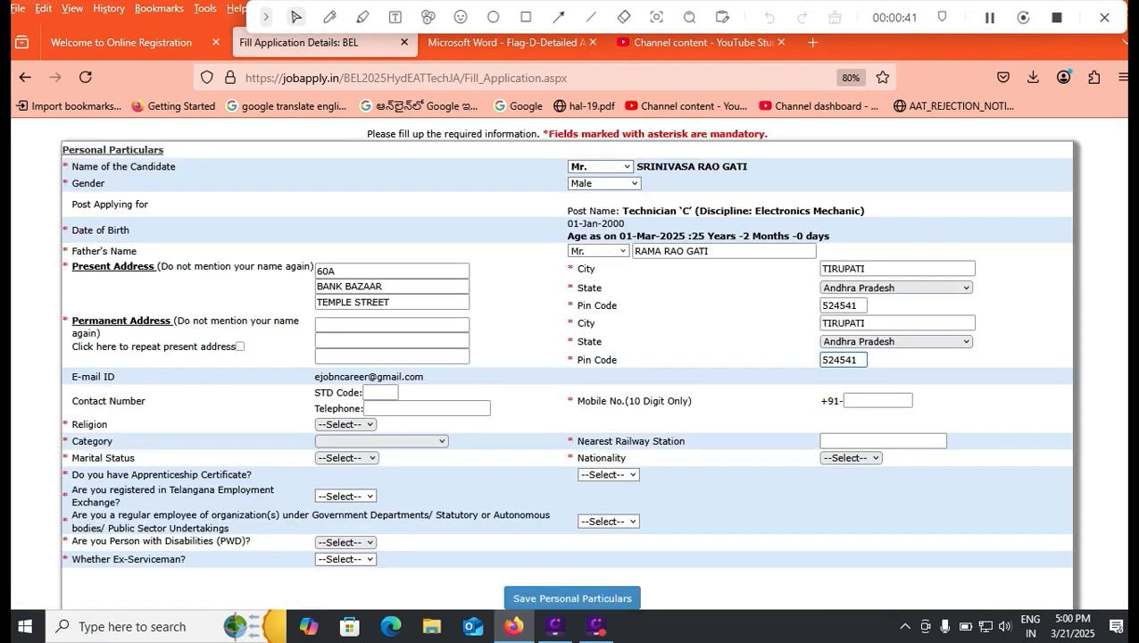
Review the title and gender options for the candidate and the title options for the father's name, keeping Mr
left_click(627, 167)
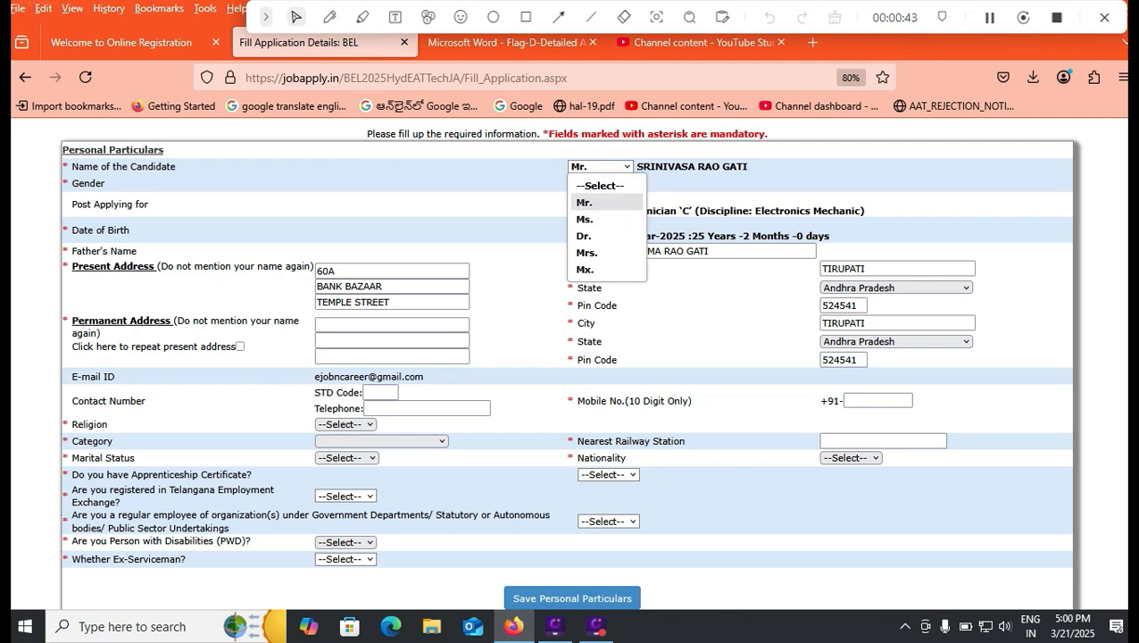
left_click(627, 167)
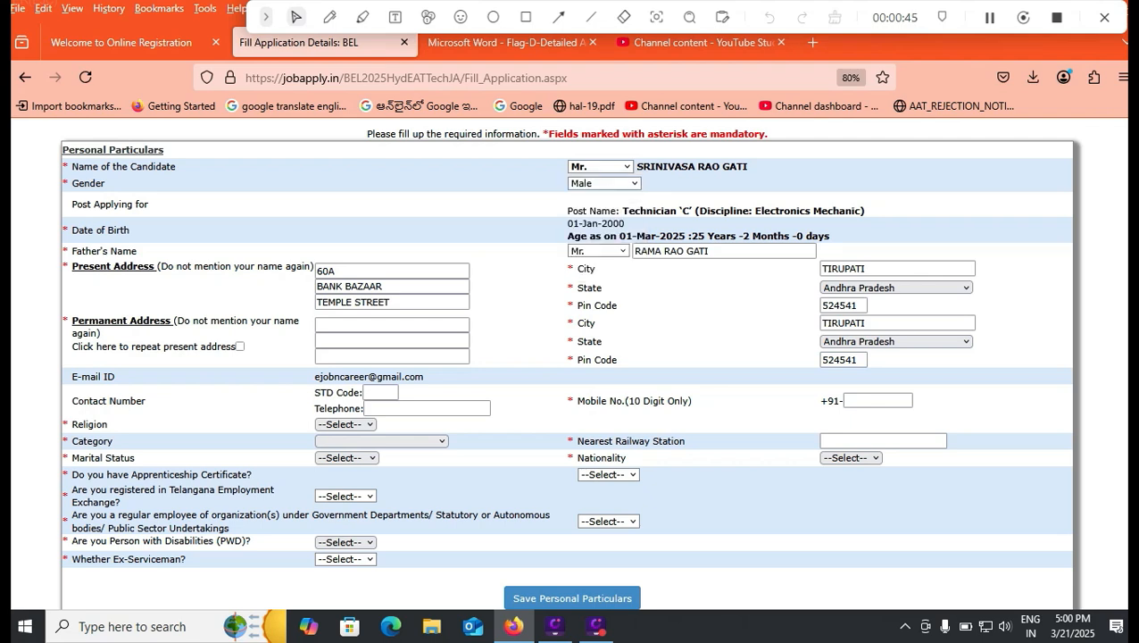
left_click(634, 183)
left_click(634, 183)
left_click(724, 251)
left_click(609, 251)
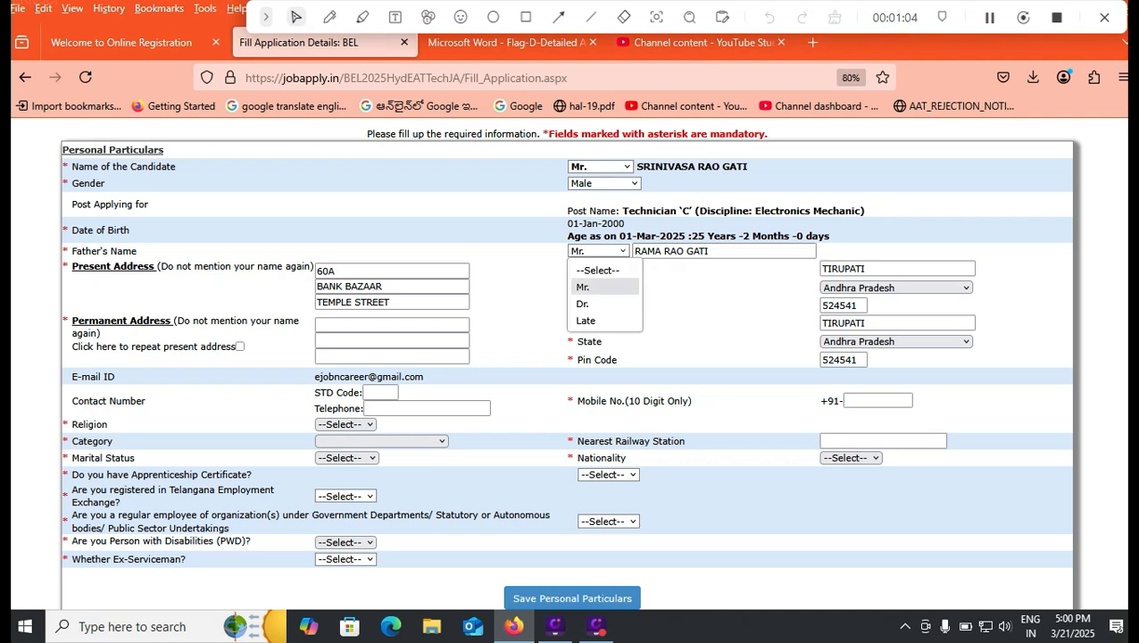
left_click(604, 286)
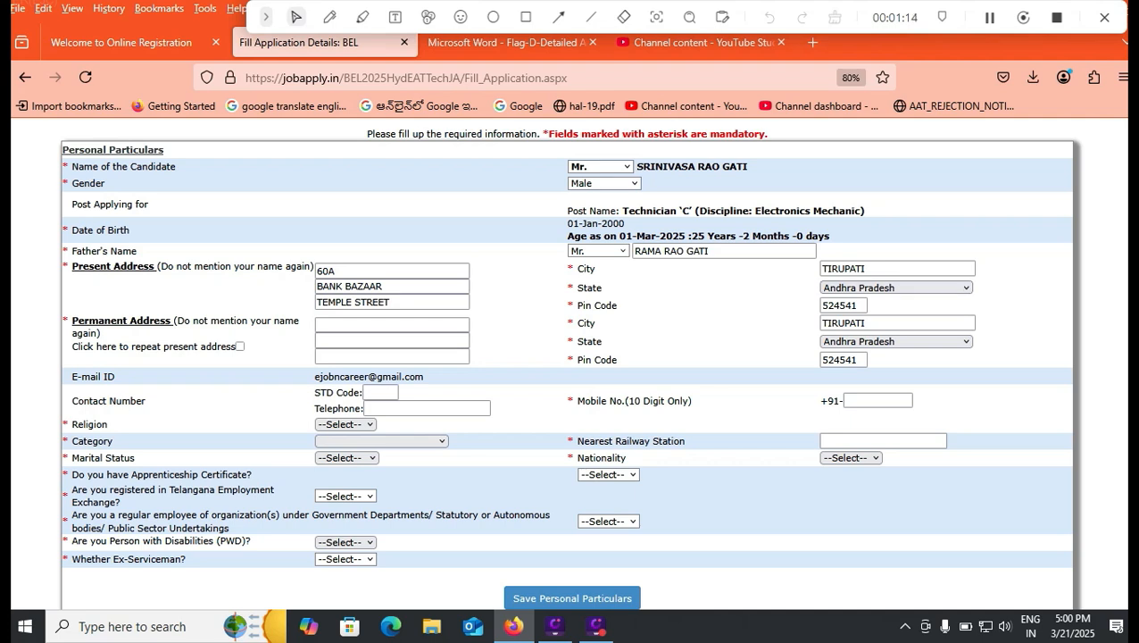
Repeat the present address as the permanent address, and set the religion to Hindu and the category to OBC-NON CREAMY LAYER
left_click(240, 346)
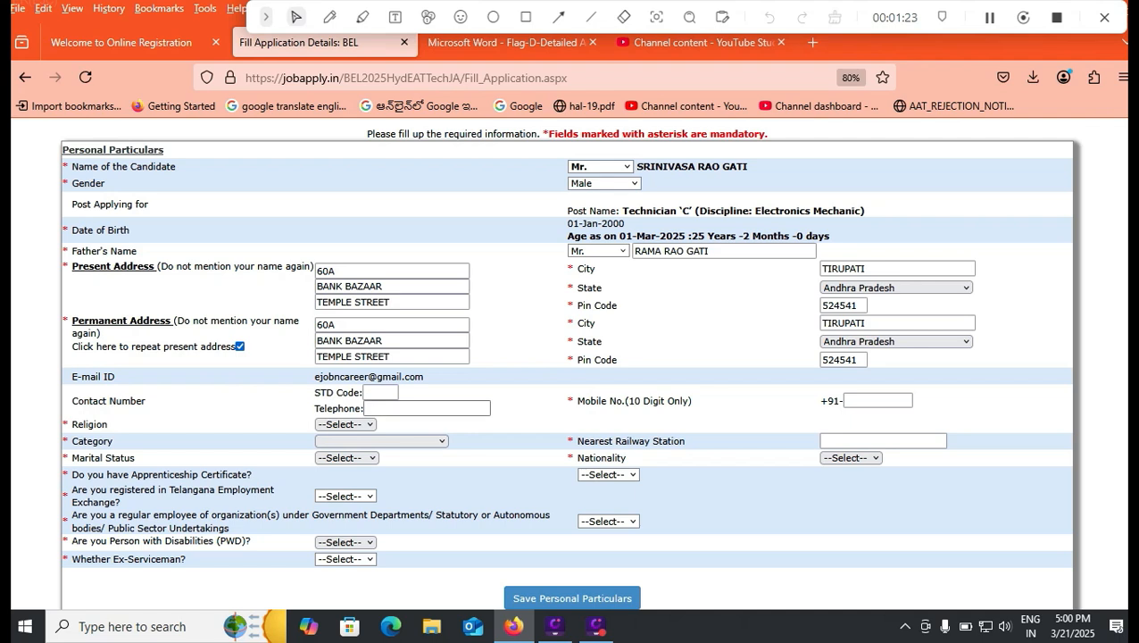
left_click(345, 423)
left_click(335, 460)
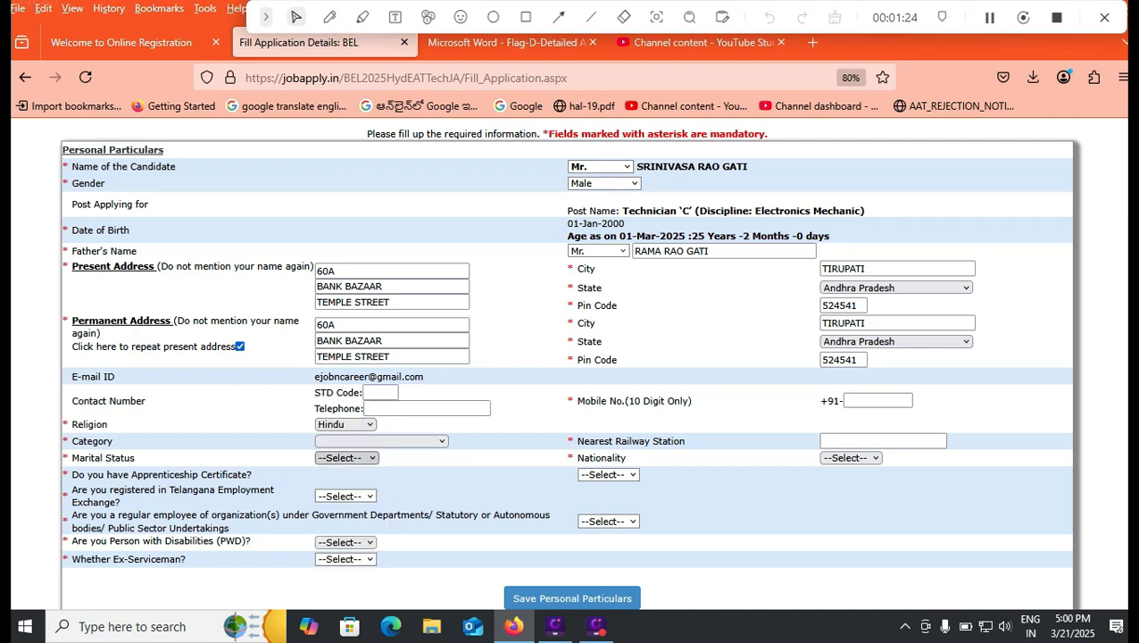
left_click(381, 441)
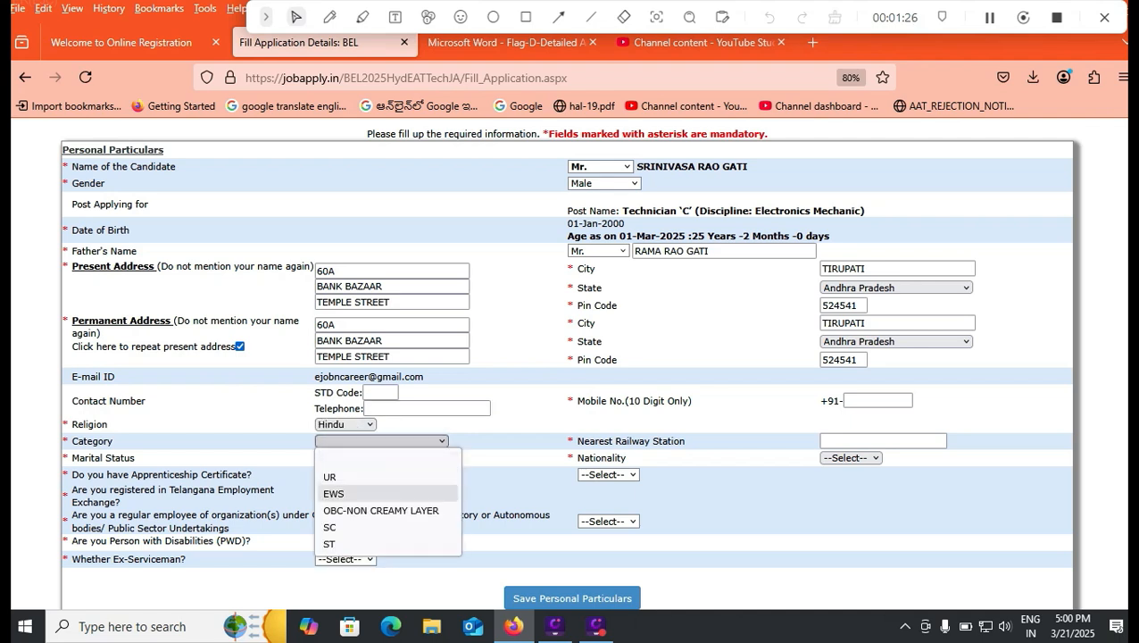
left_click(381, 510)
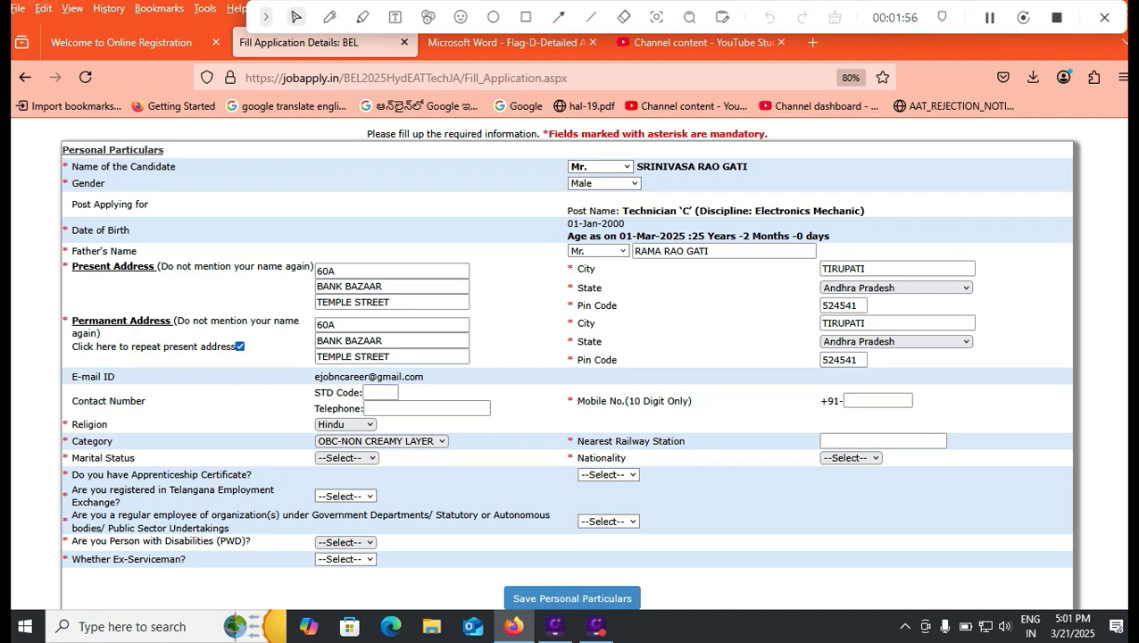
Fill in TIRUPATI as the nearest railway station, and set the marital status to UnMarried and the nationality to INDIAN
double_click(882, 441)
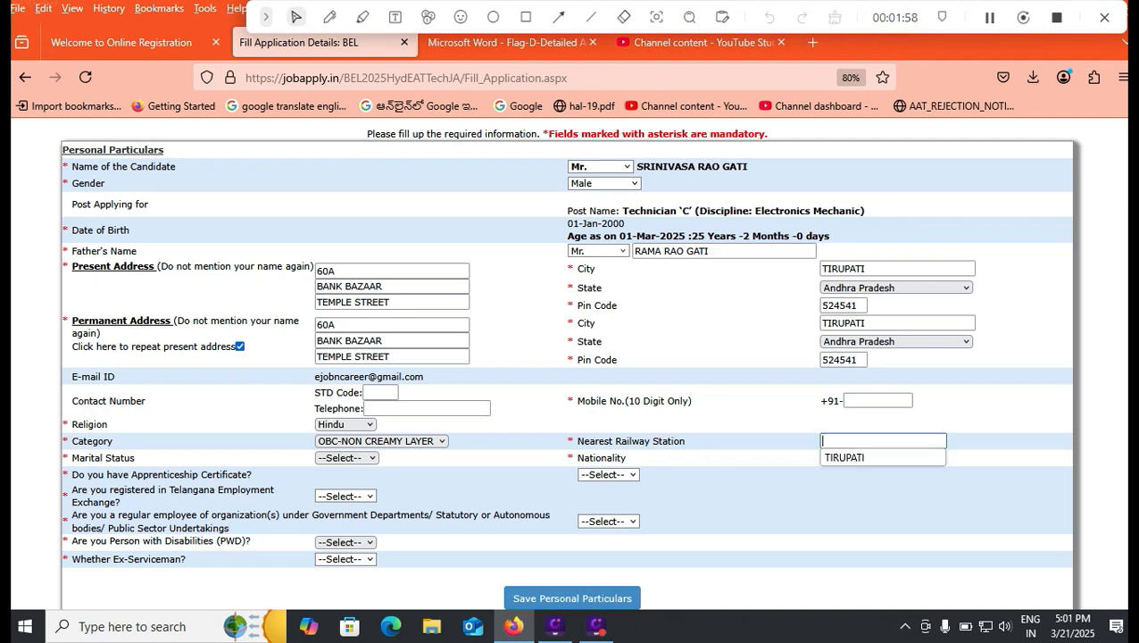
left_click(857, 456)
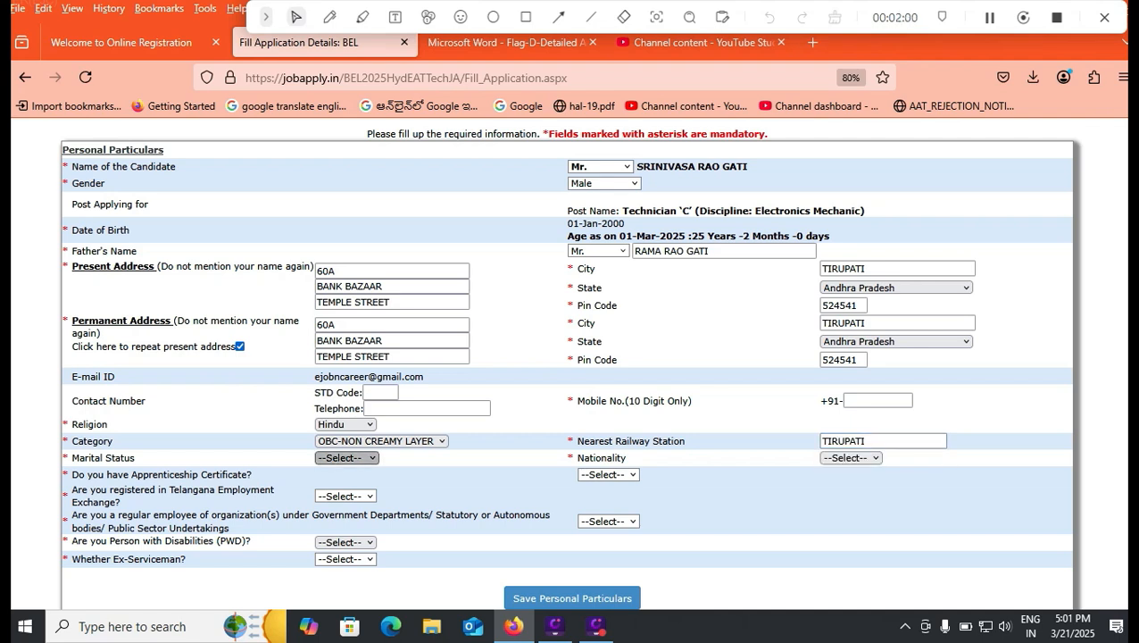
left_click(345, 457)
left_click(347, 510)
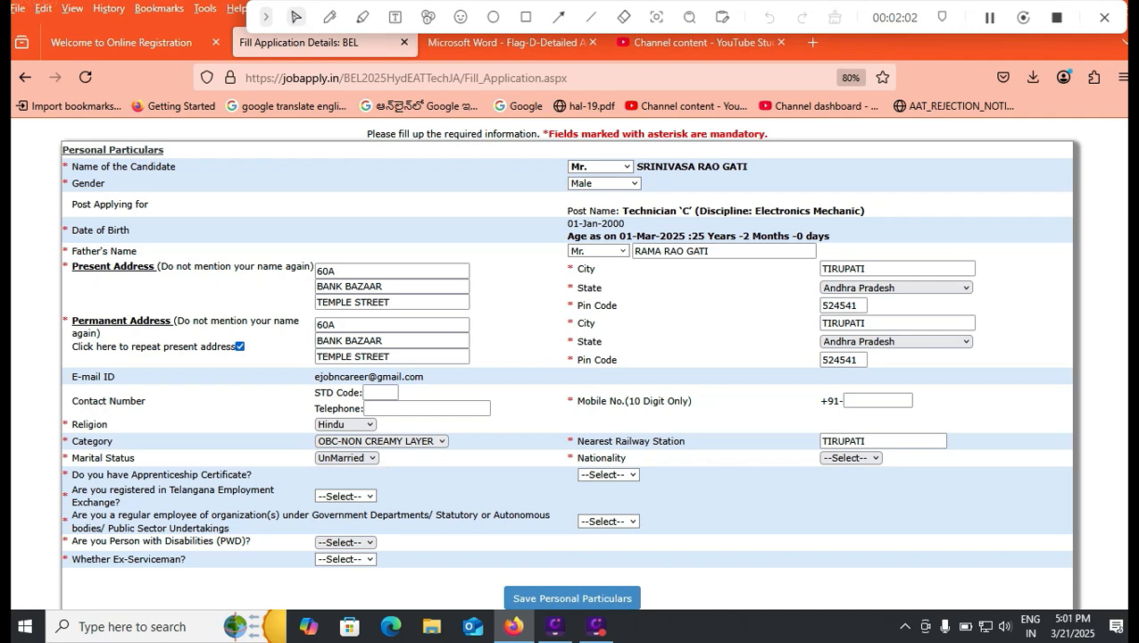
left_click(849, 457)
left_click(846, 492)
Answer YES to being registered in the Telangana Employment Exchange and acknowledge the notice
left_click(609, 475)
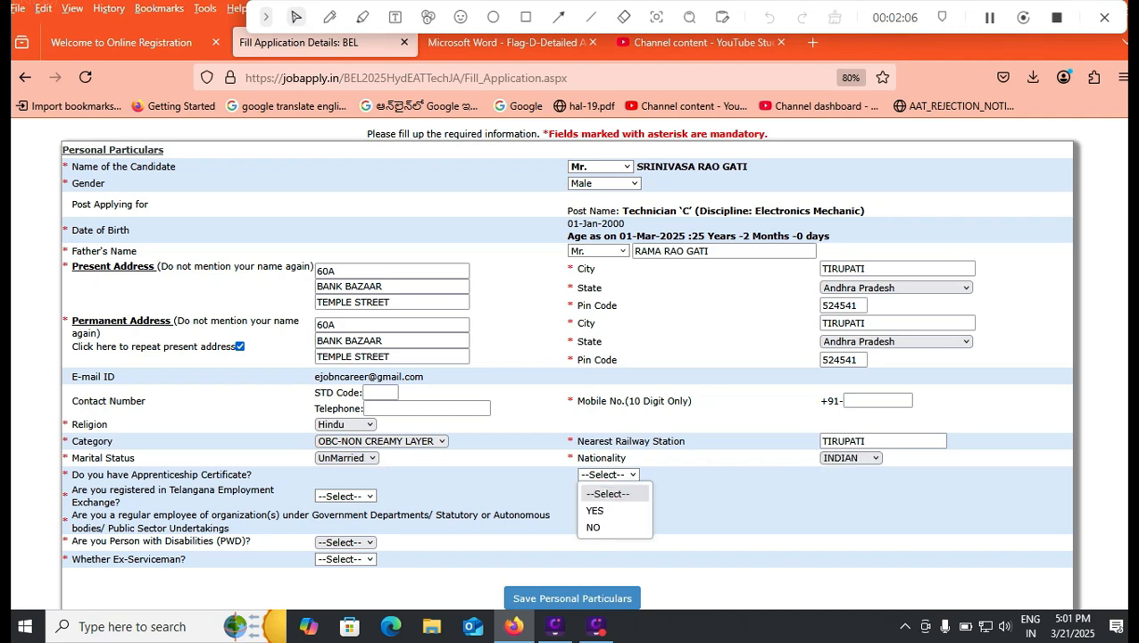
key("Escape")
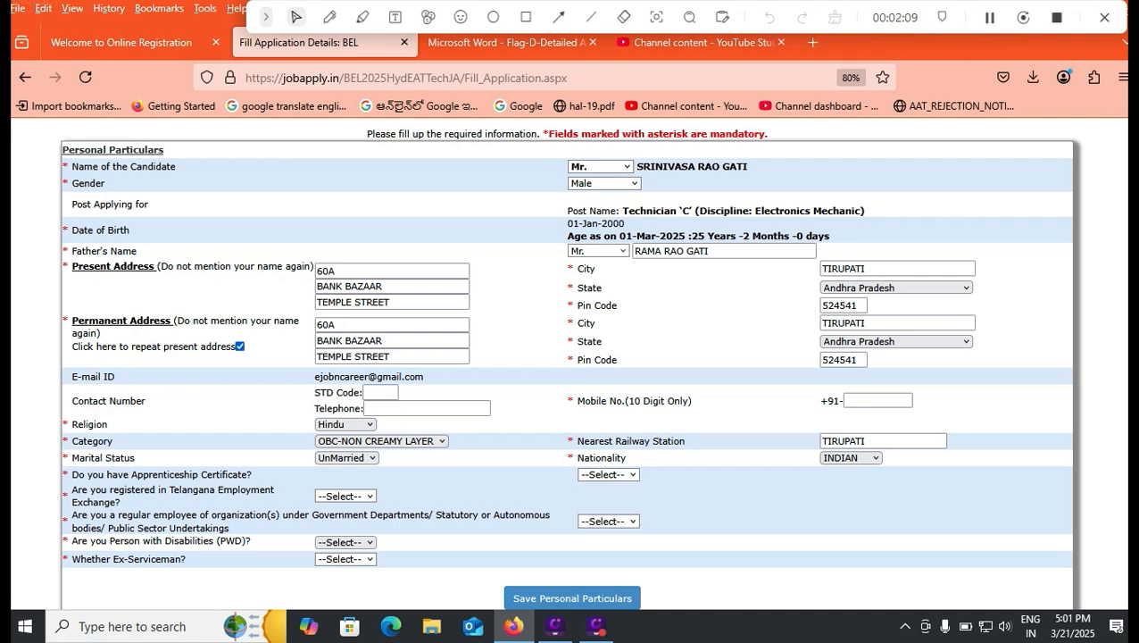
left_click(345, 496)
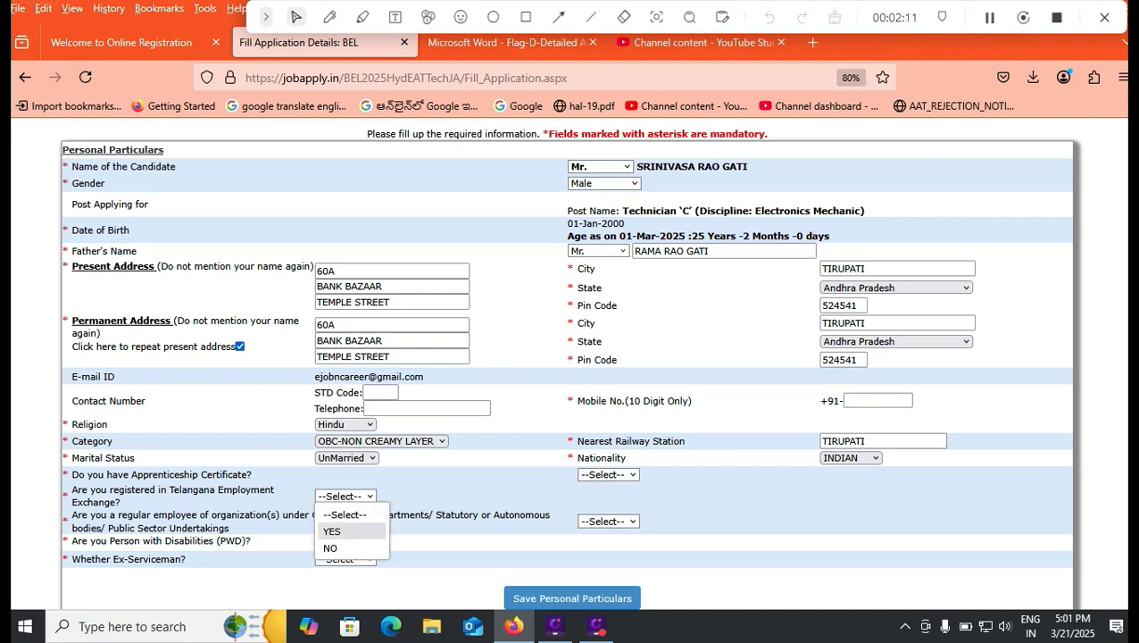
left_click(332, 532)
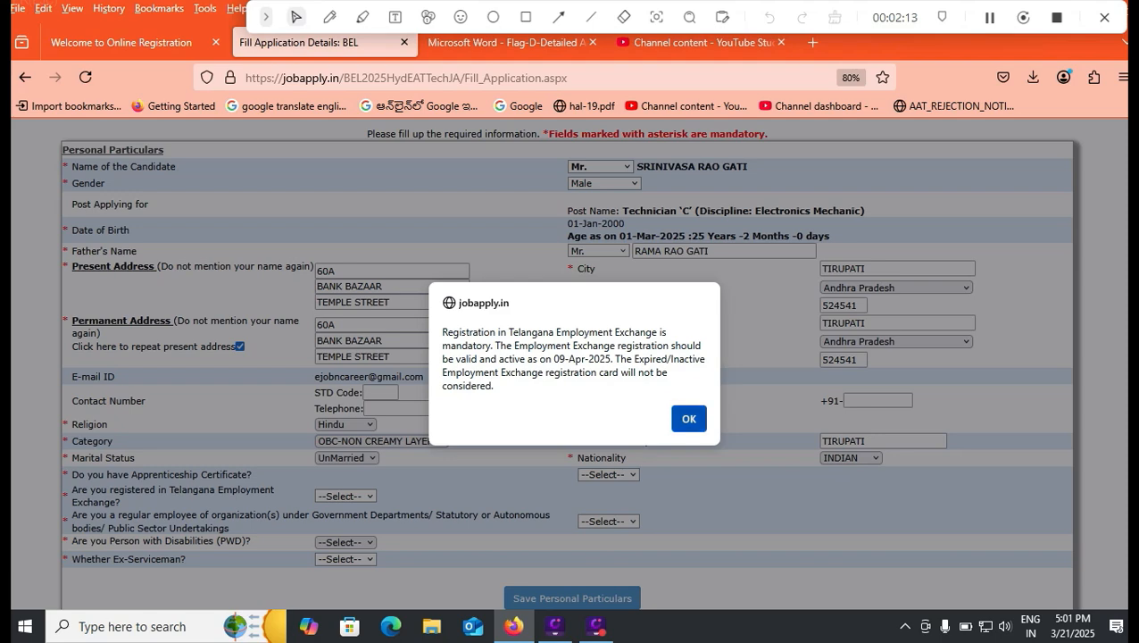
left_click(688, 418)
Answer YES to having an Apprenticeship Certificate and set the duration of the apprenticeship to 1 Year
left_click(608, 474)
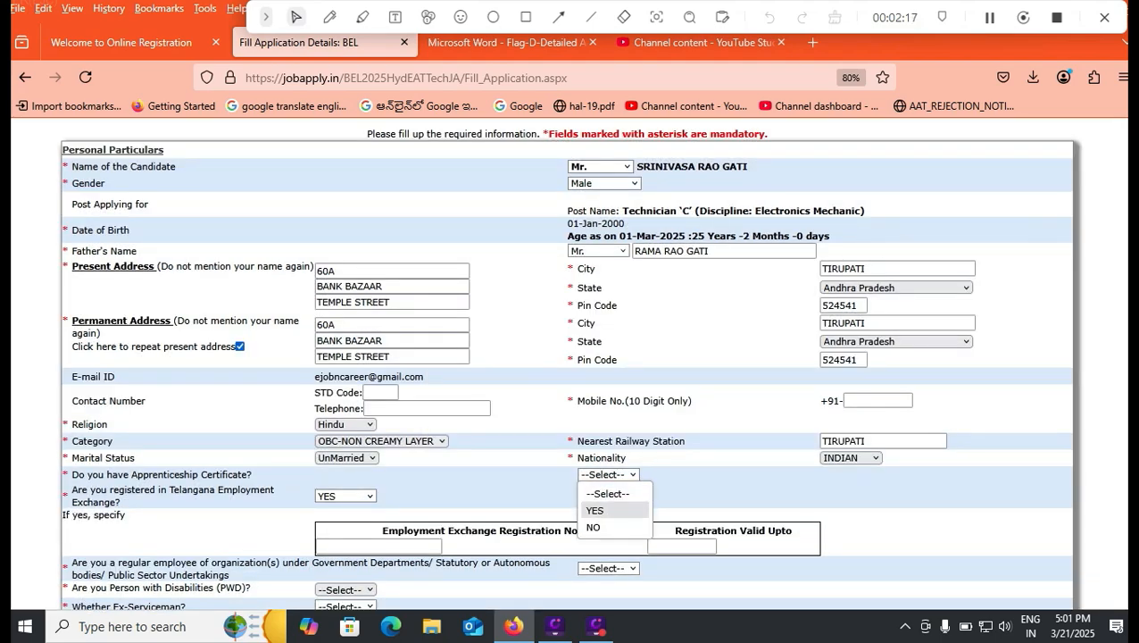
left_click(607, 510)
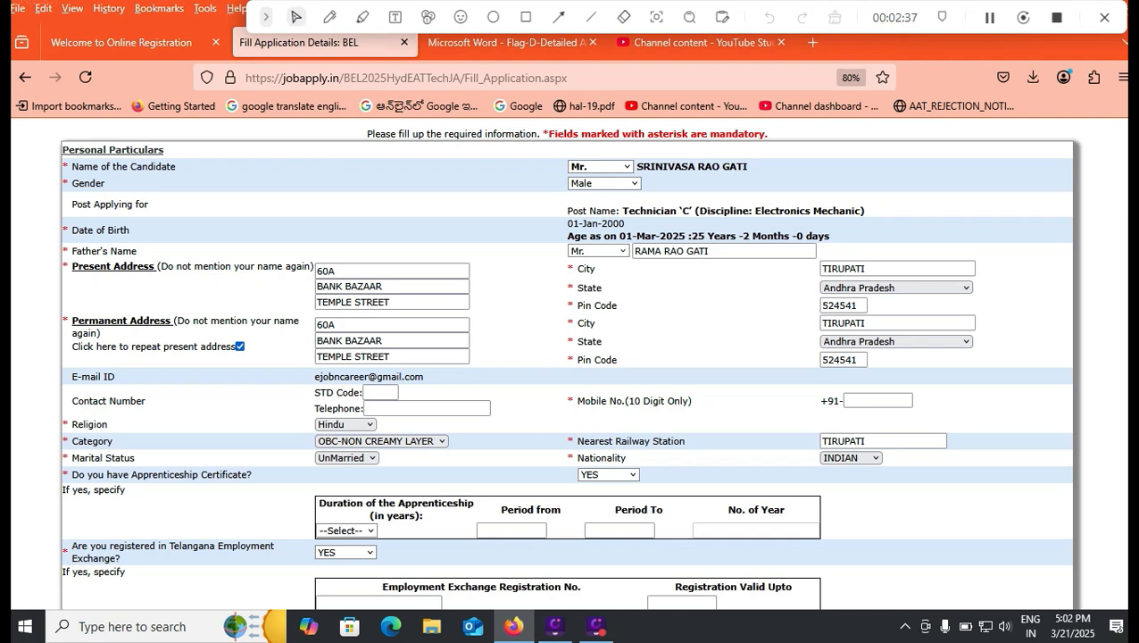
left_click(345, 530)
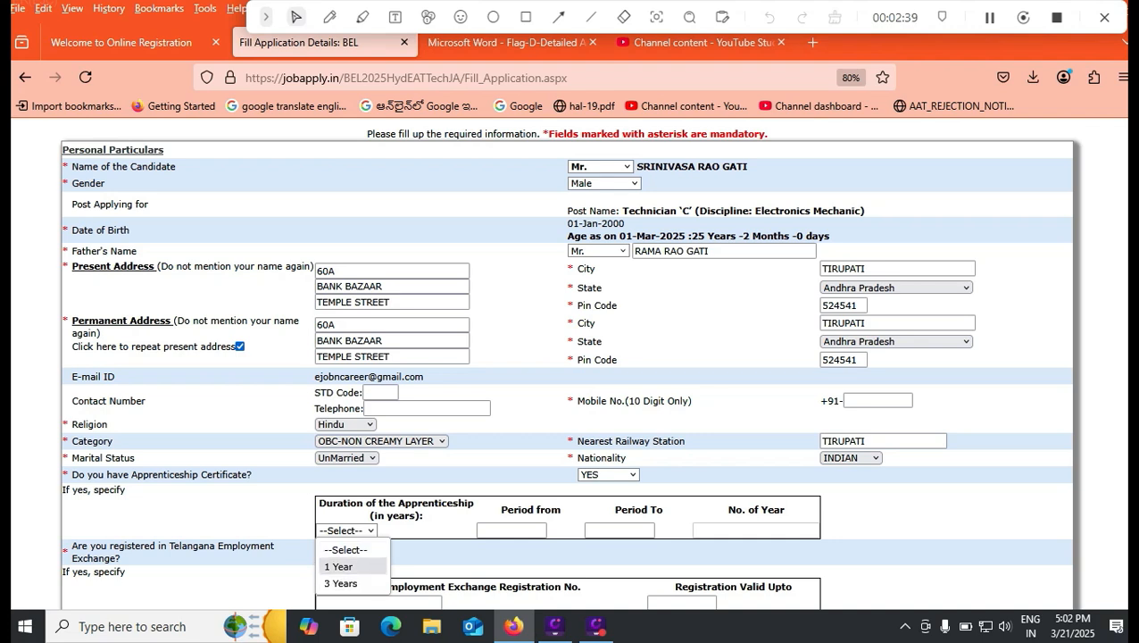
left_click(339, 566)
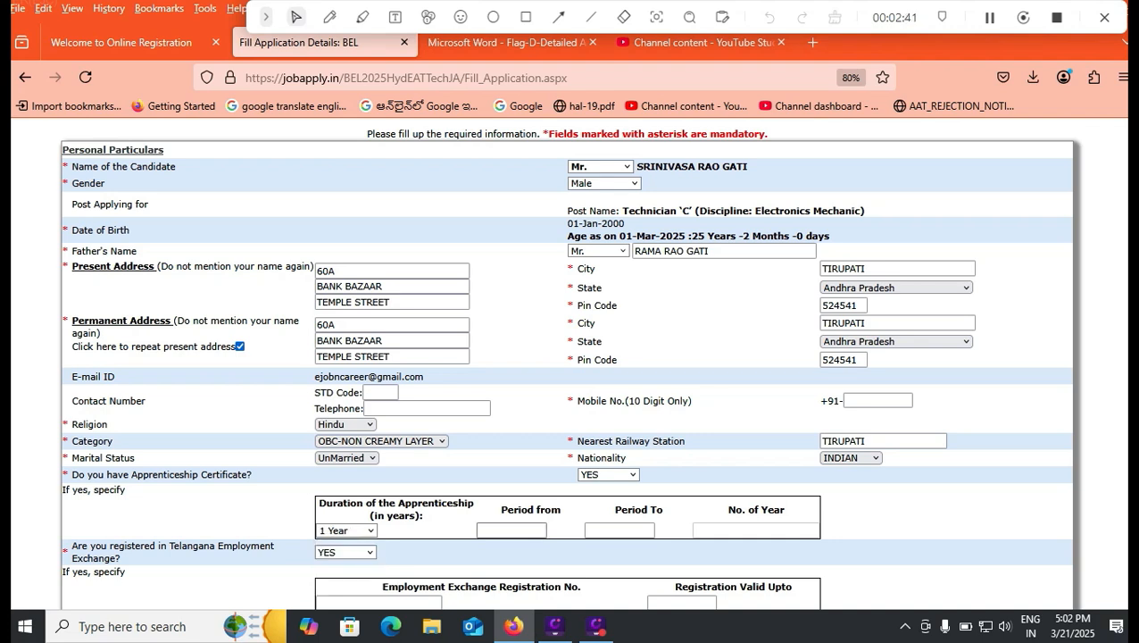
left_click(512, 531)
left_click(554, 553)
Set the employment exchange registration's Registration Valid Upto date to 22-Apr-2027
scroll(566, 429, "down", 3)
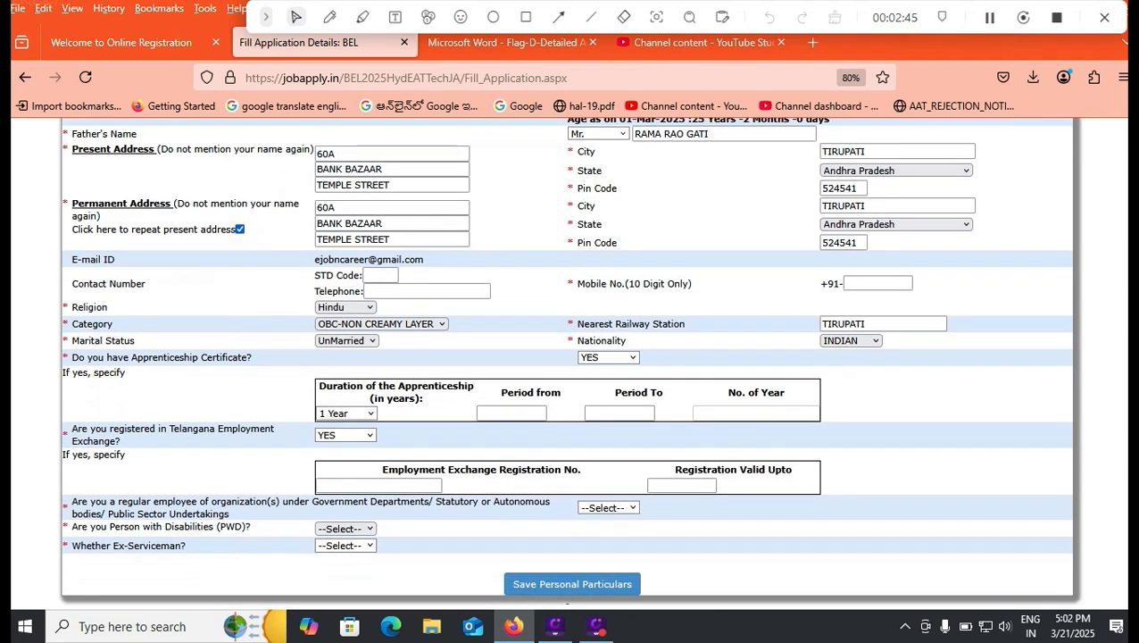
left_click(379, 486)
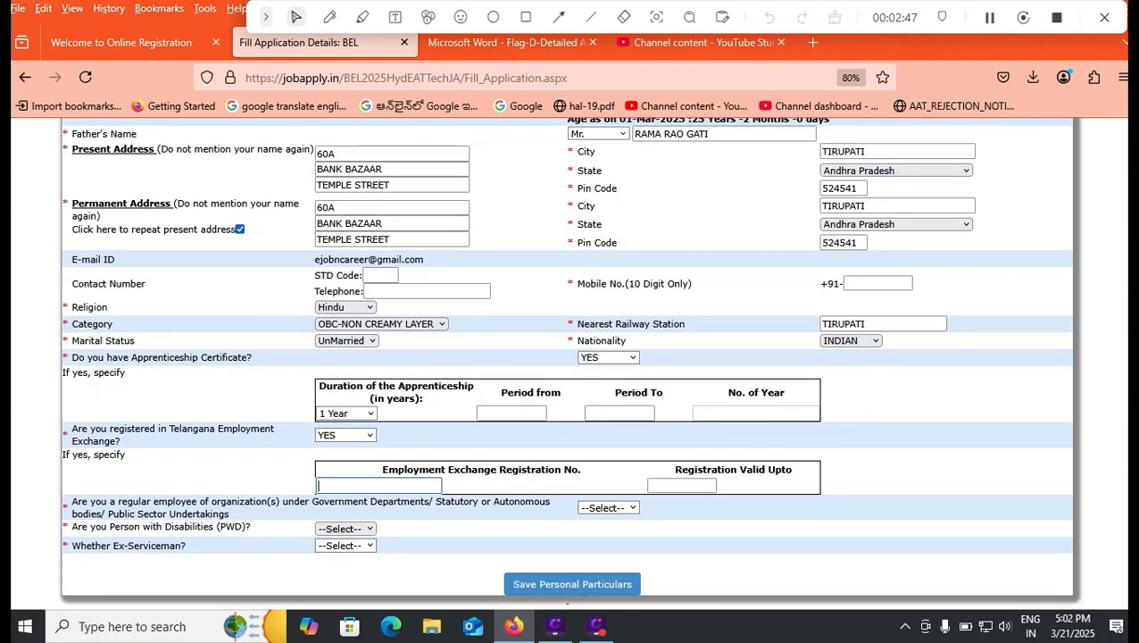
left_click(682, 486)
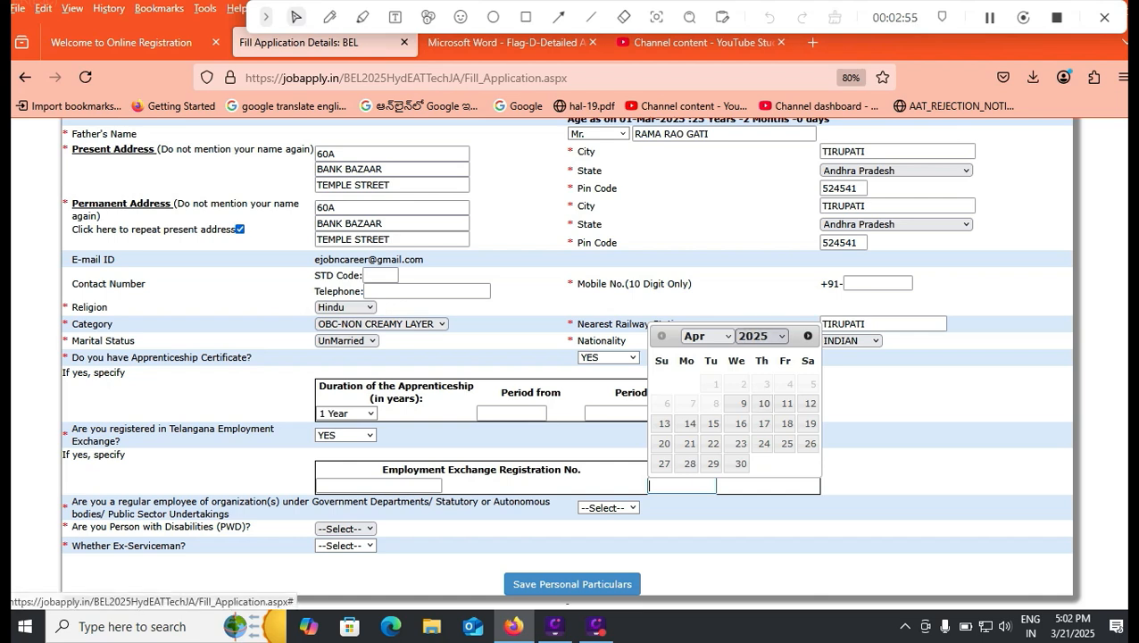
left_click(761, 335)
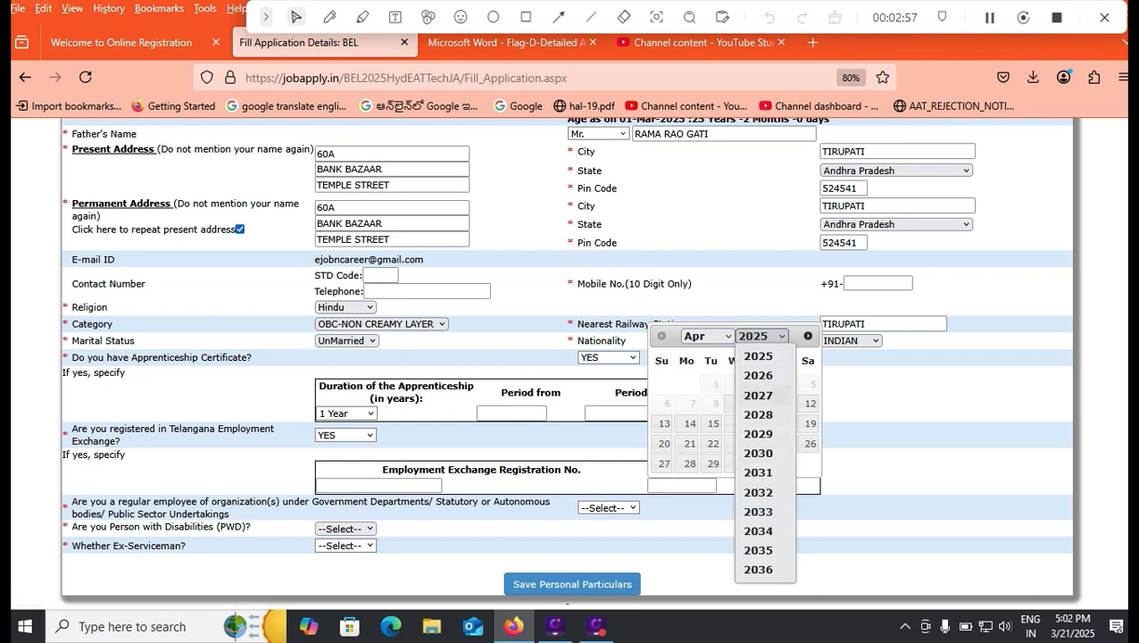
left_click(757, 395)
left_click(759, 442)
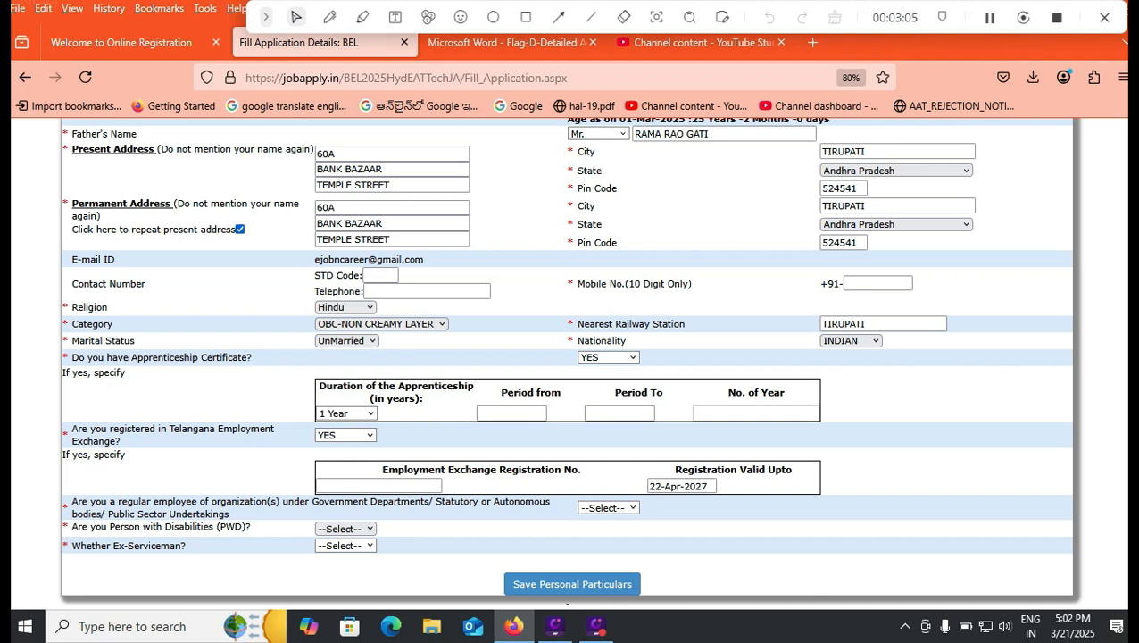
Answer NO to being a regular government or public sector employee, a Person with Disabilities and an Ex-Serviceman
left_click(608, 507)
left_click(597, 543)
left_click(345, 529)
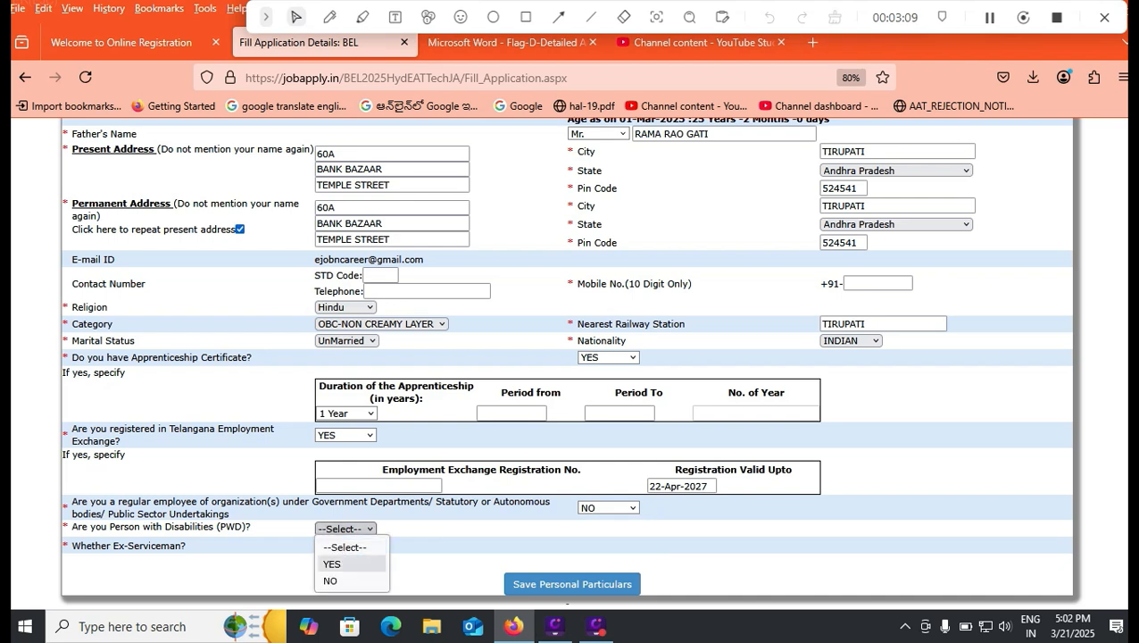
left_click(330, 578)
left_click(345, 545)
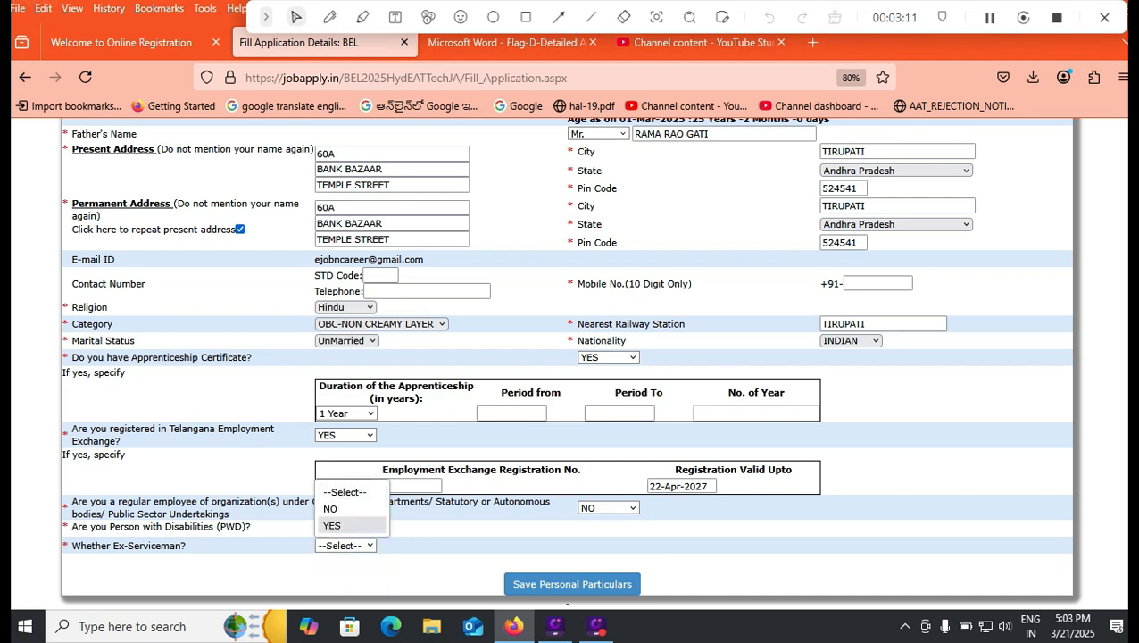
left_click(332, 508)
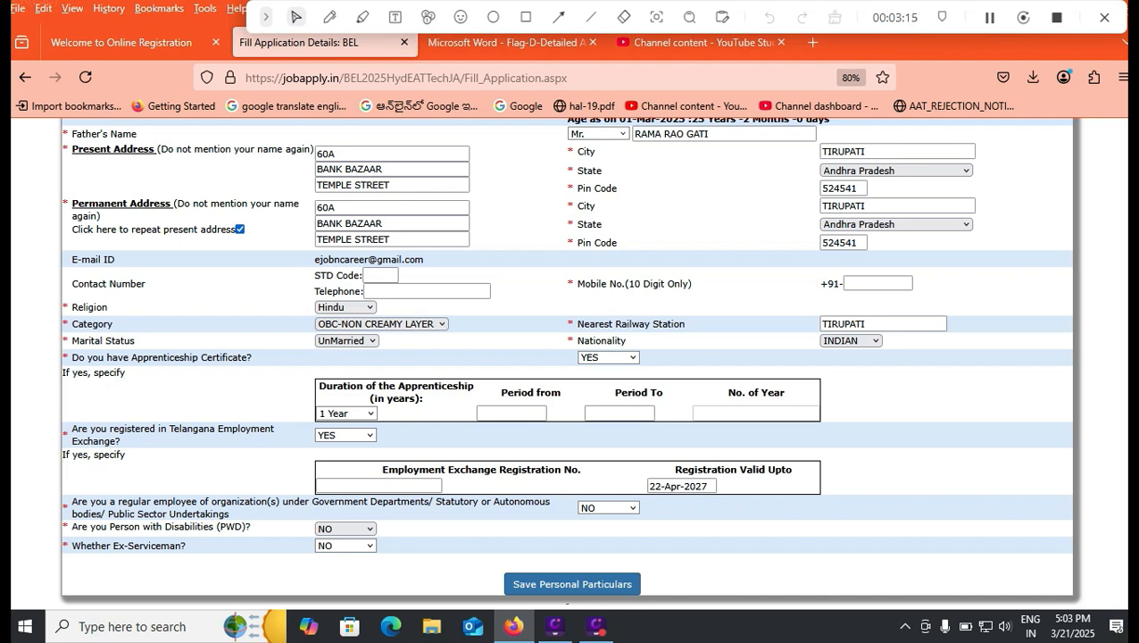
Save the personal particulars and open the qualification details section with its list of qualification levels
left_click(572, 584)
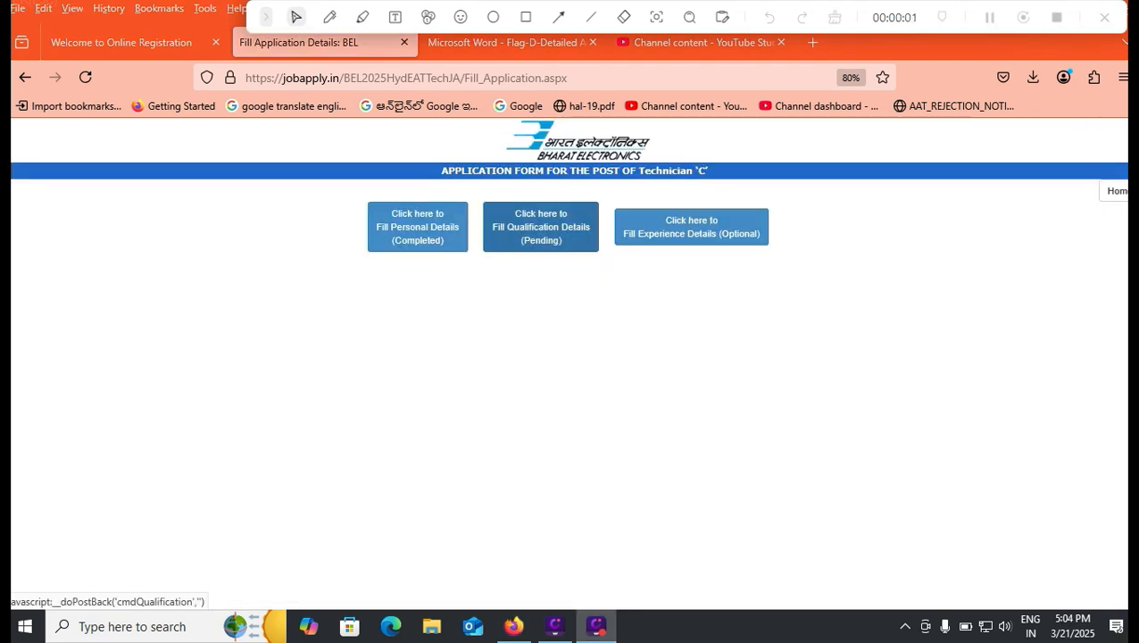
left_click(540, 227)
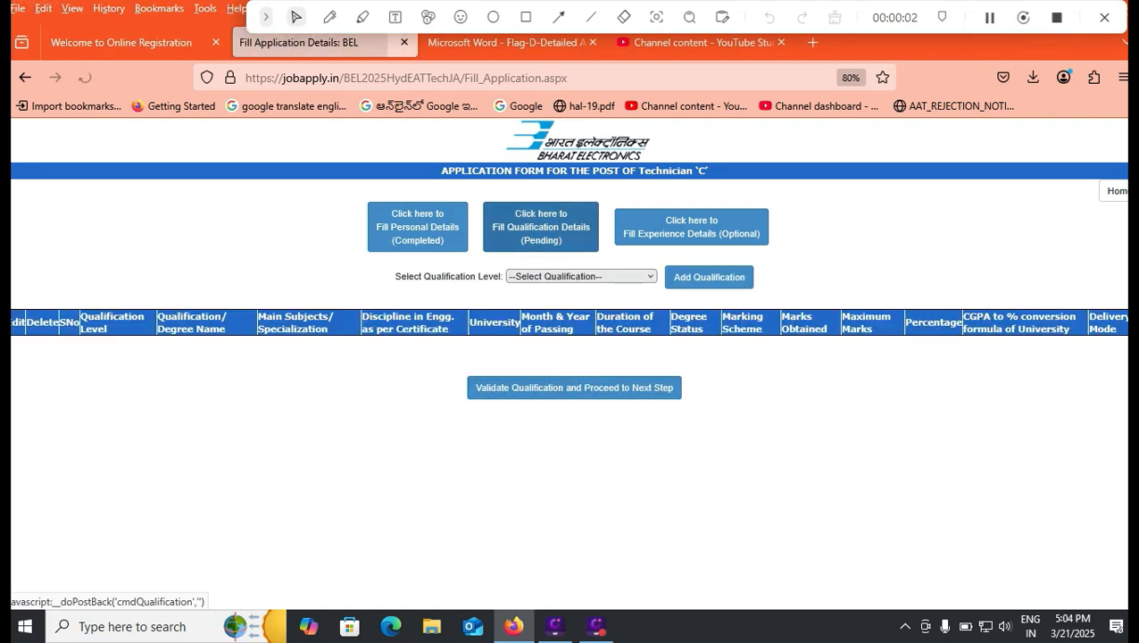
left_click(580, 276)
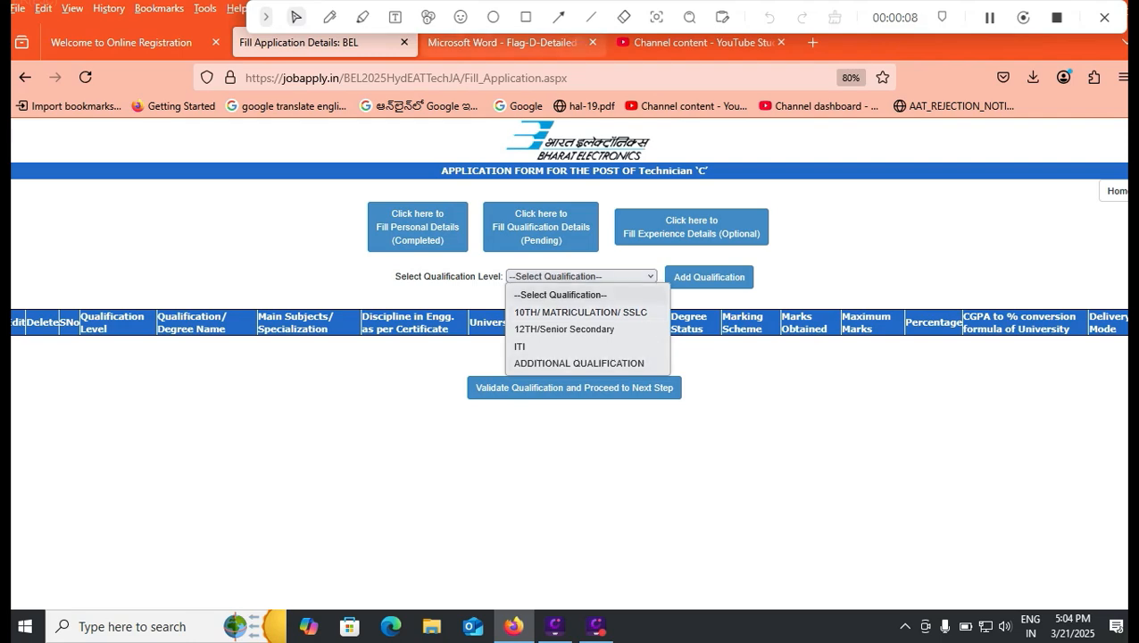
Review the qualification requirements for the Technician 'C' post in the posts table of the recruitment notification PDF
left_click(504, 42)
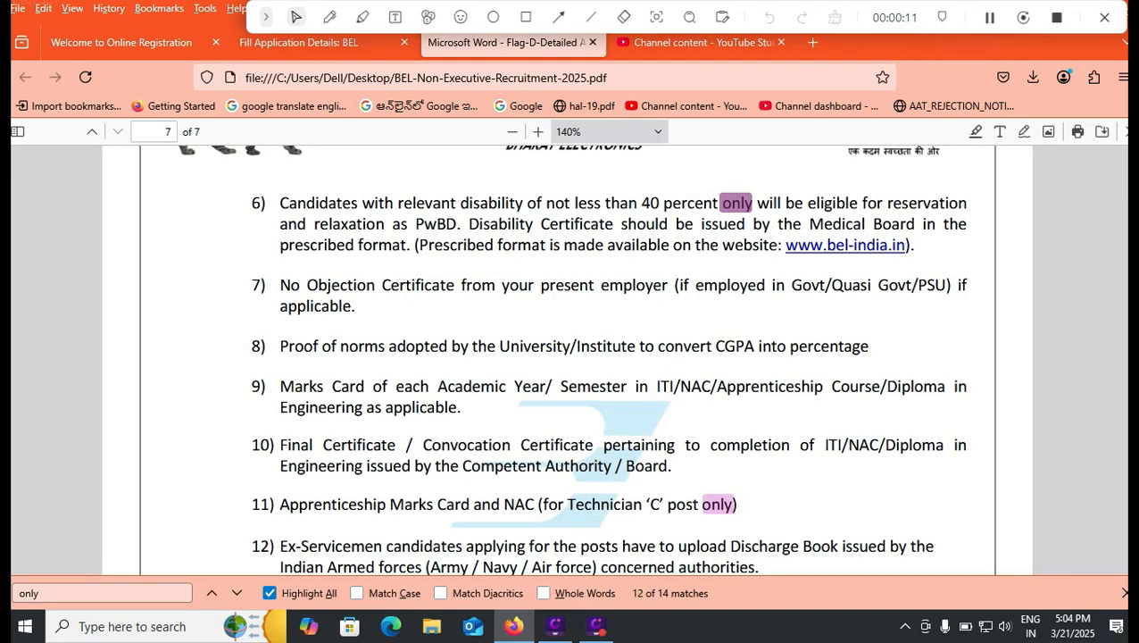
scroll(569, 359, "up", 10)
scroll(569, 359, "up", 20)
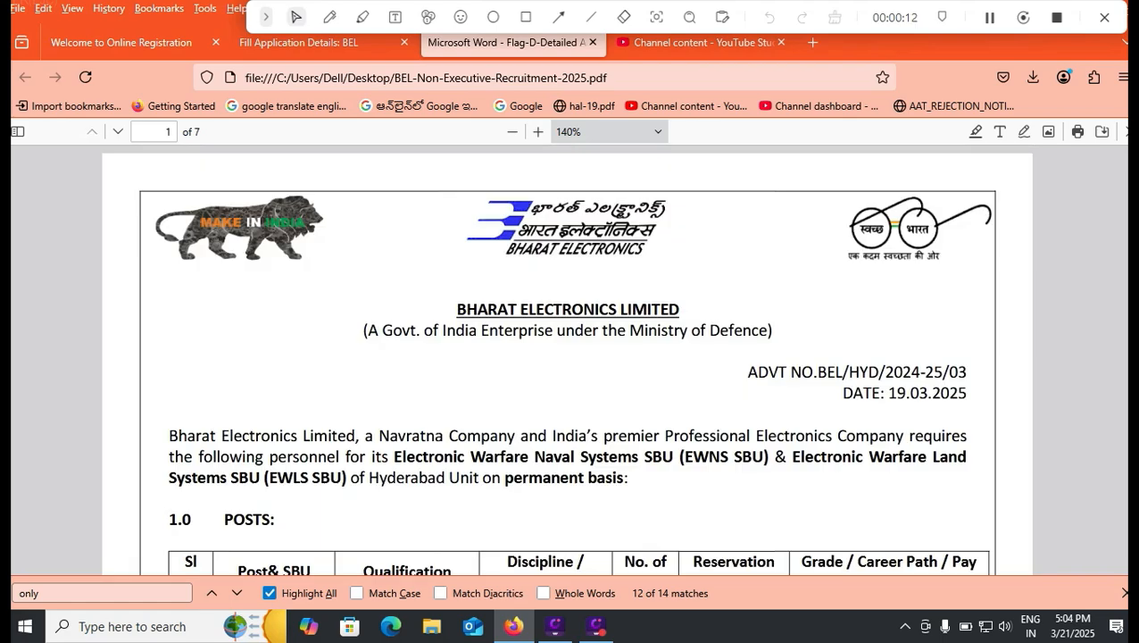
scroll(570, 360, "down", 5)
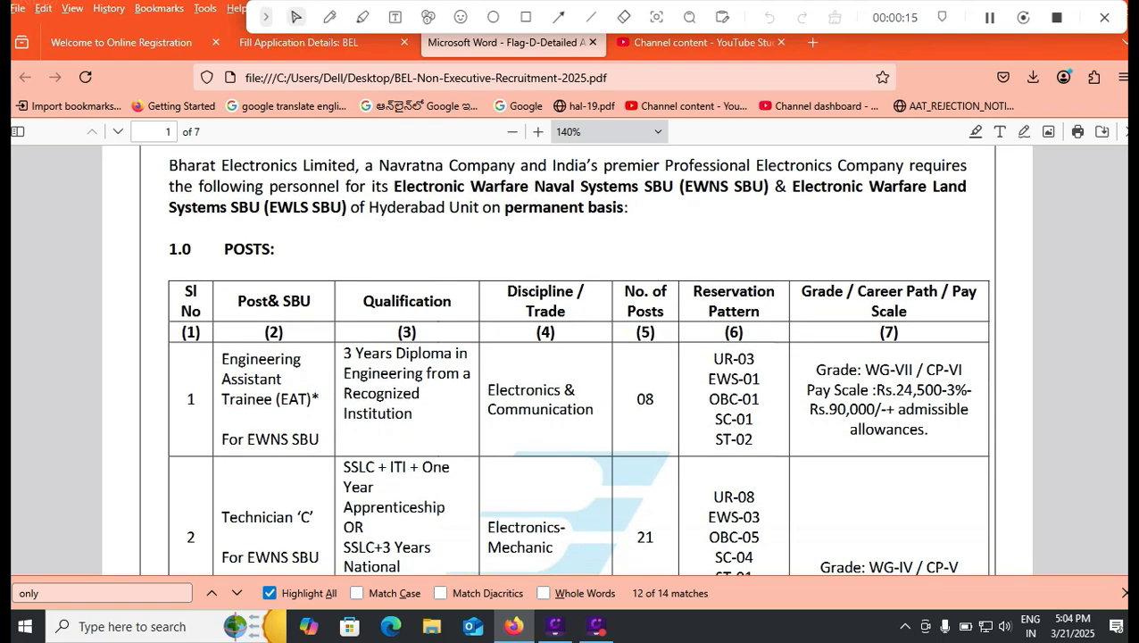
scroll(570, 360, "down", 3)
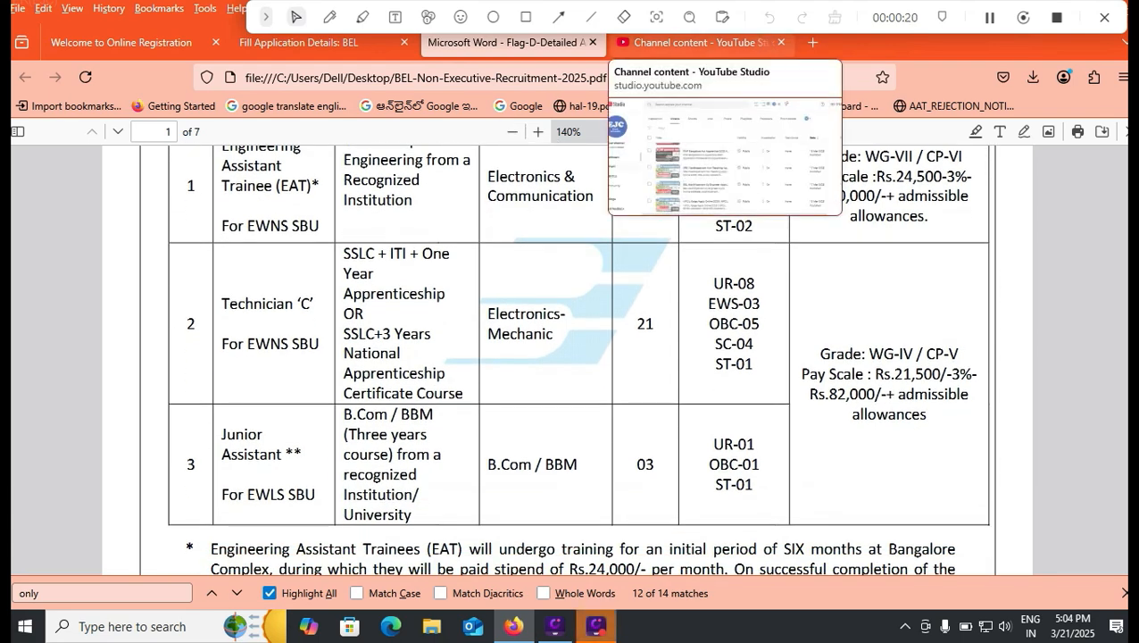
Return to the application form and add a qualification entry at the 10TH/ MATRICULATION/ SSLC level
left_click(299, 42)
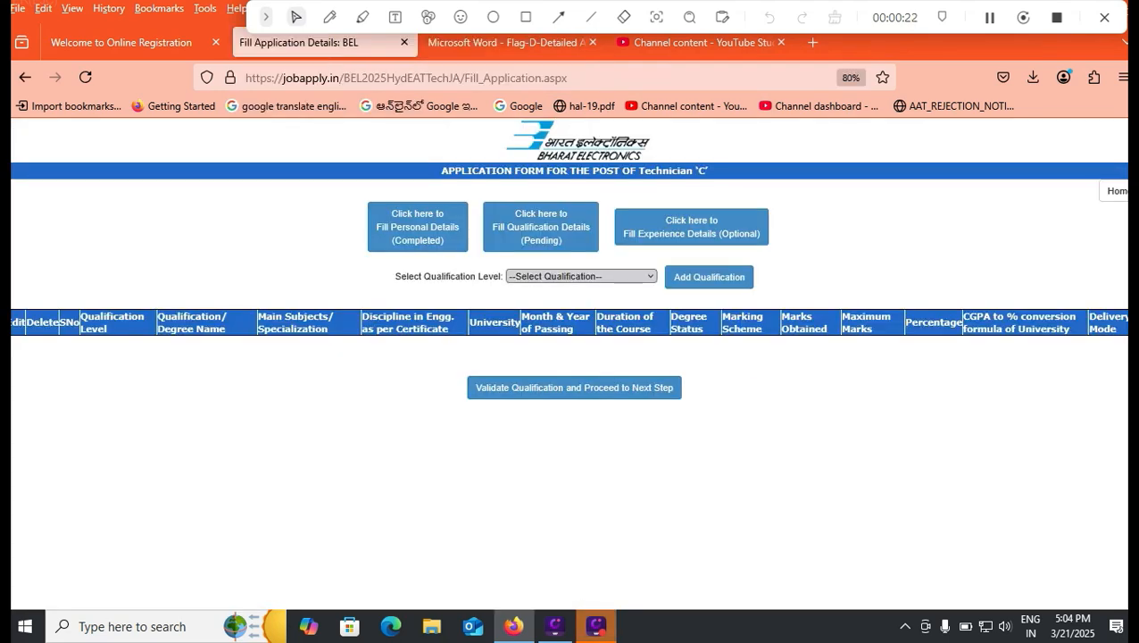
left_click(580, 276)
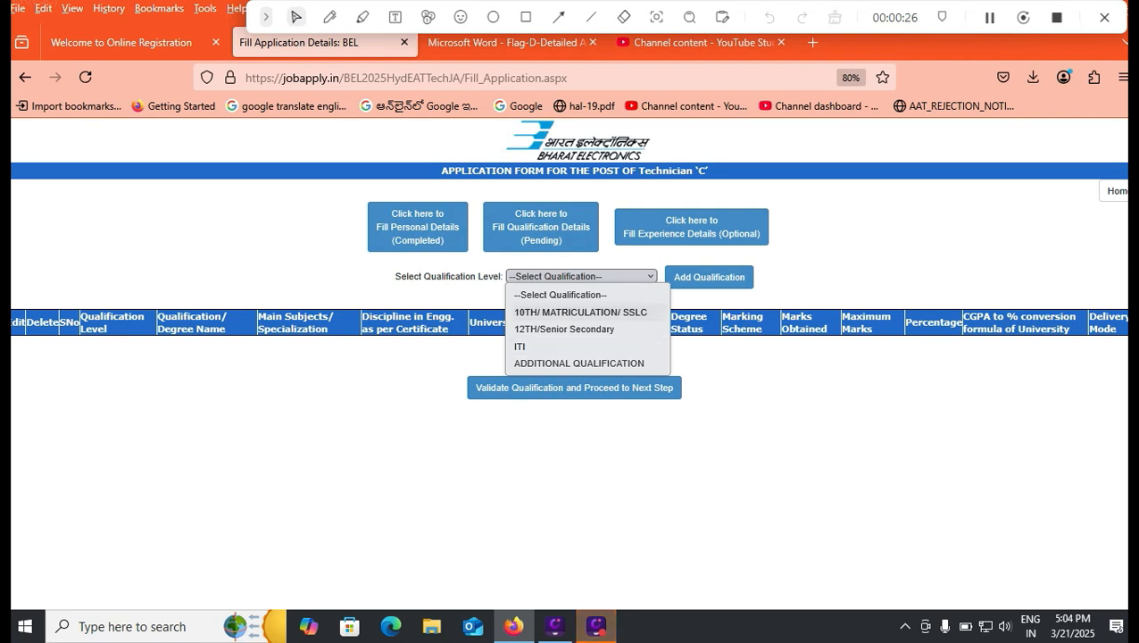
left_click(580, 312)
left_click(708, 276)
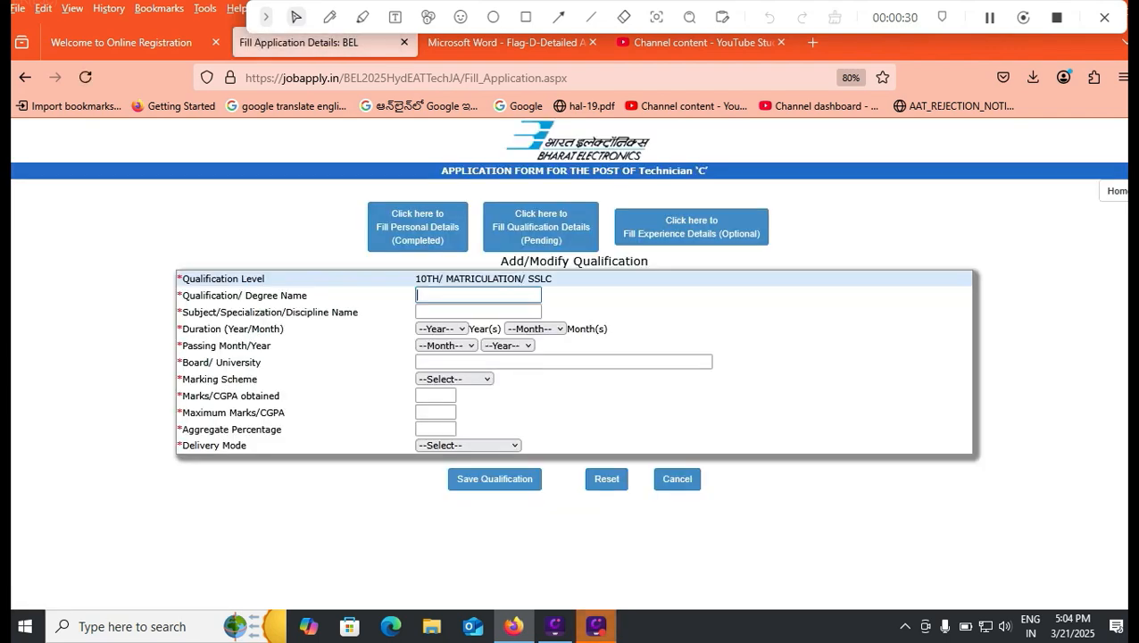
Enter 10TH CLASS as the qualification name and GENERAL as the subject
key("Down")
key("Down")
key("Return")
key("Tab")
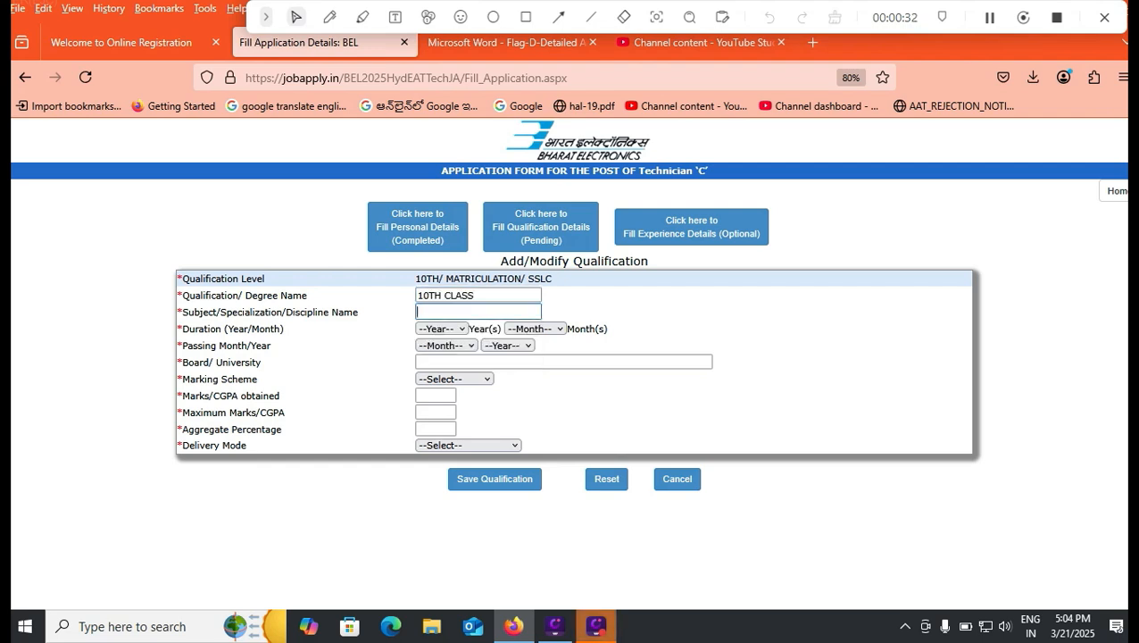
key("Down")
key("Down")
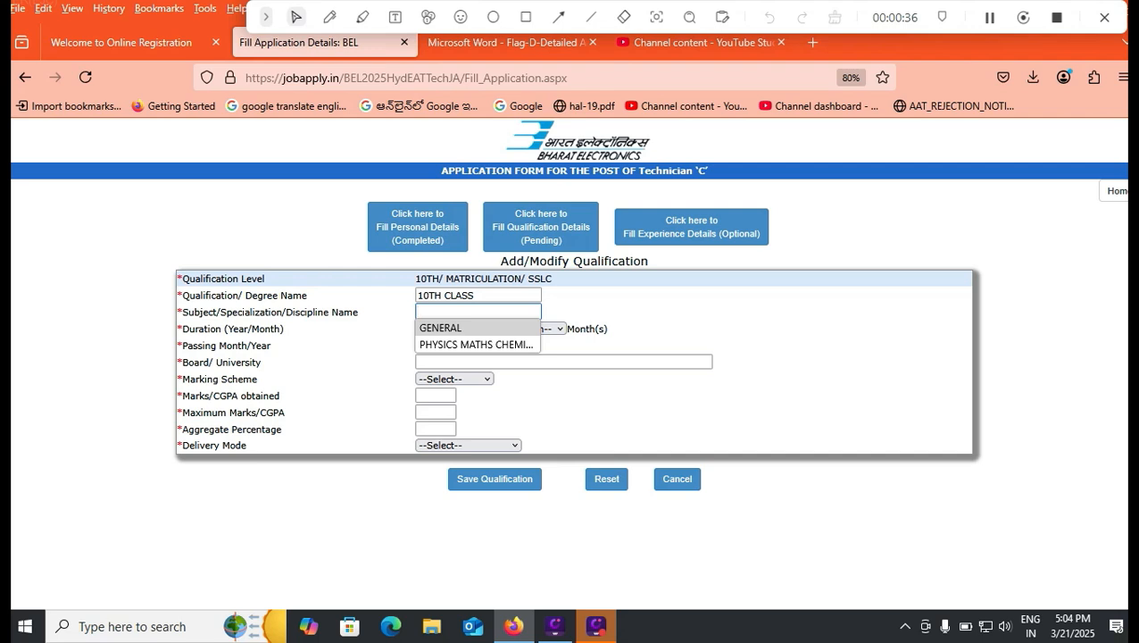
key("Return")
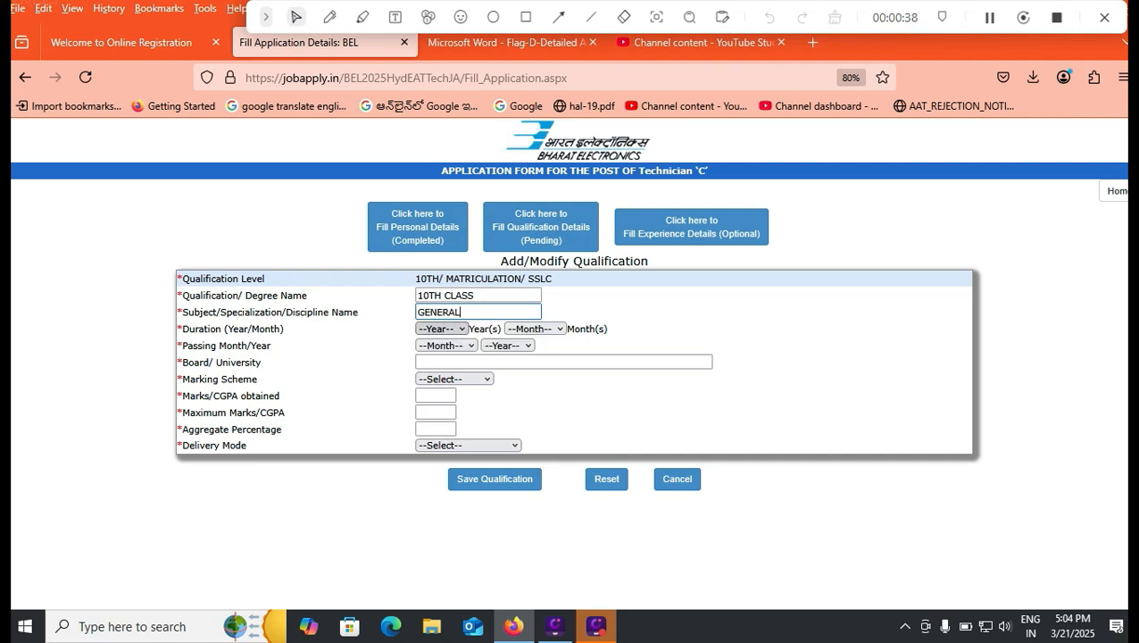
Set the duration of the 10th class qualification to 1 year and 0 months
left_click(443, 329)
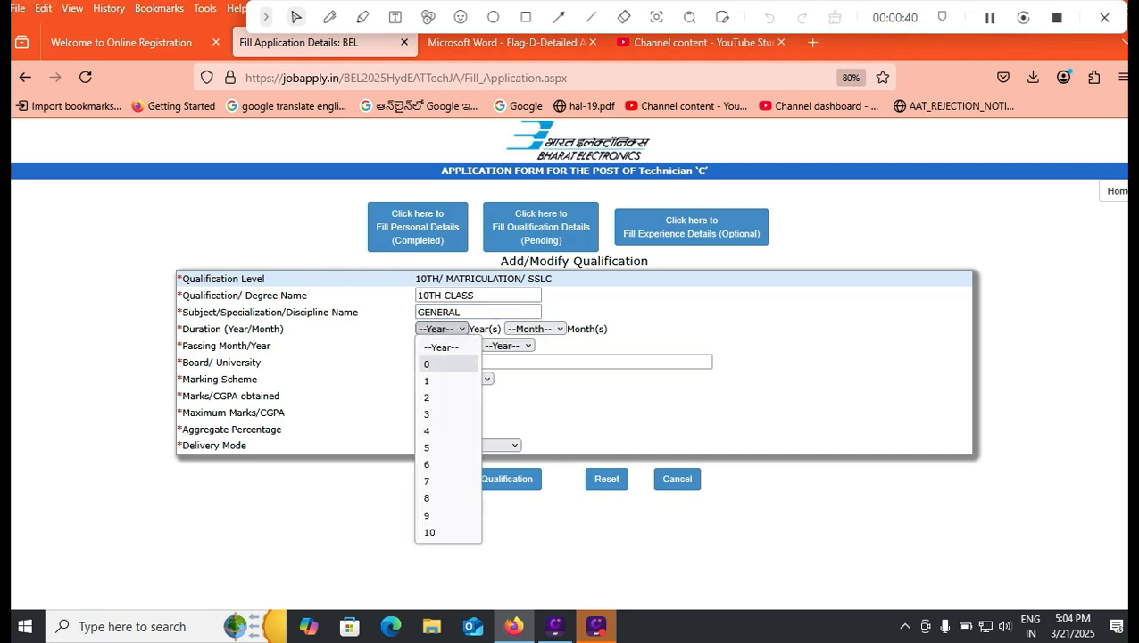
left_click(426, 380)
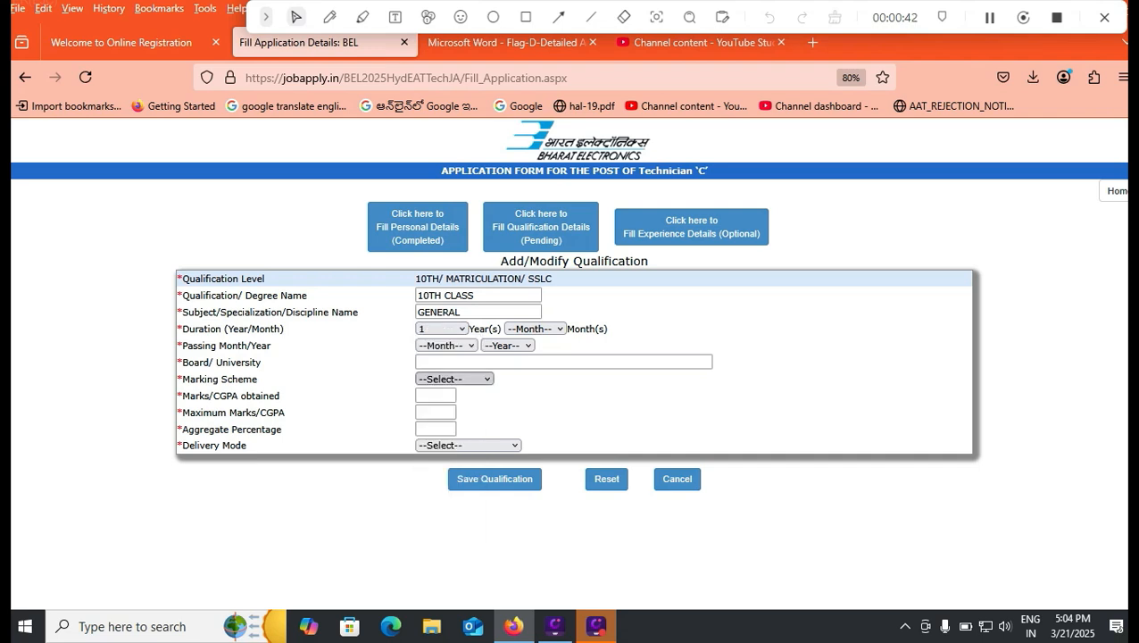
left_click(533, 328)
left_click(516, 364)
Set the 10th class passing month and year to Jan 2017 and the board to CBSE
left_click(446, 345)
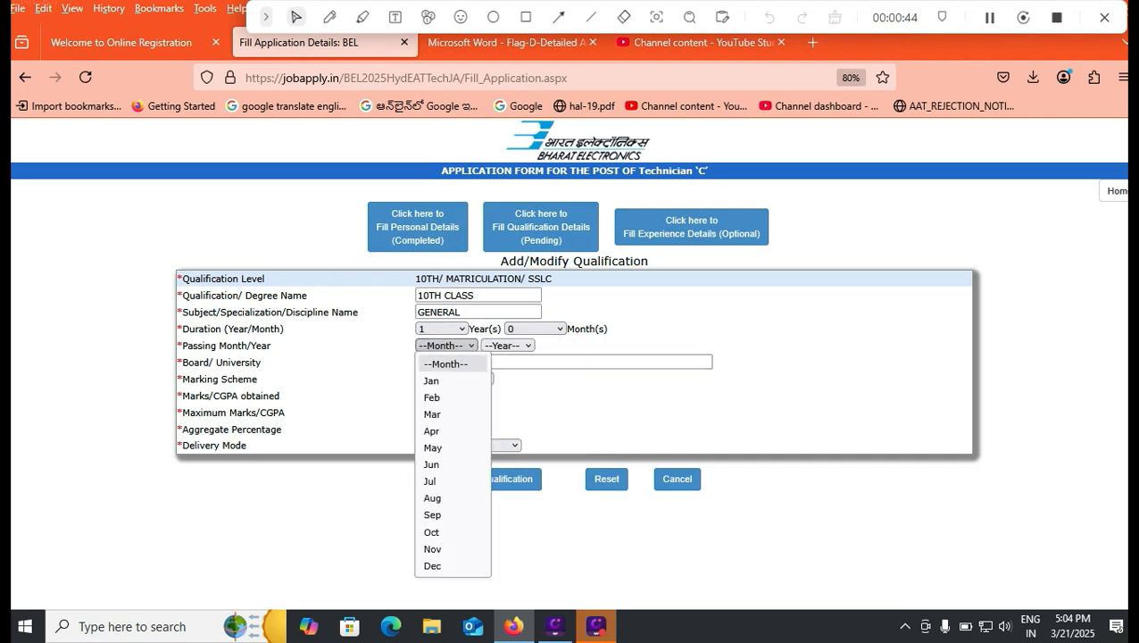
left_click(432, 381)
left_click(506, 345)
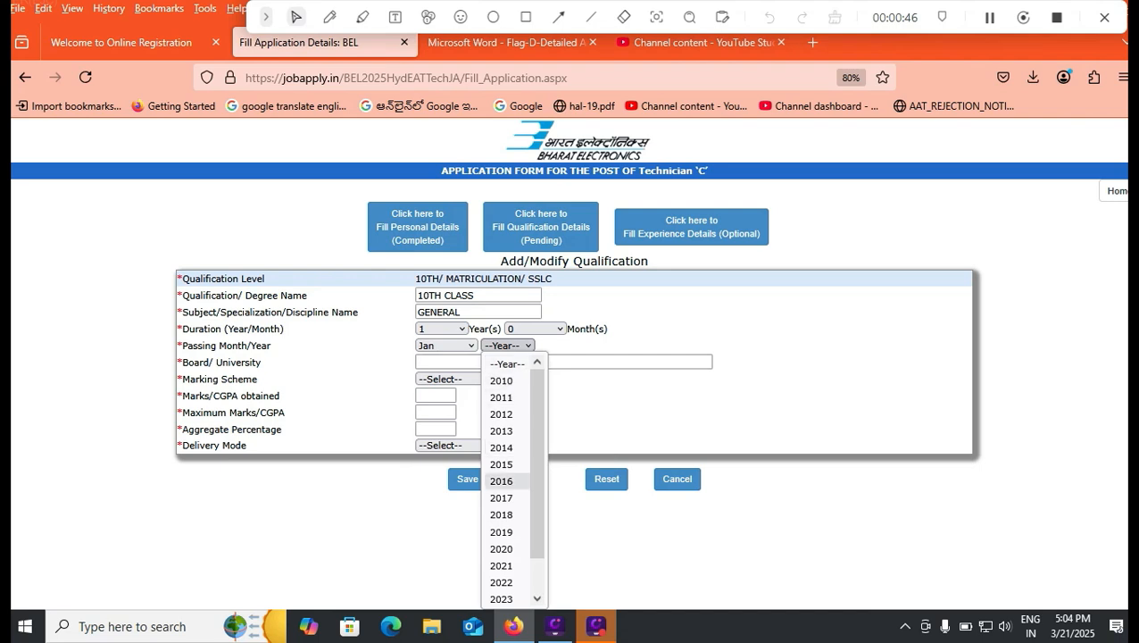
left_click(502, 498)
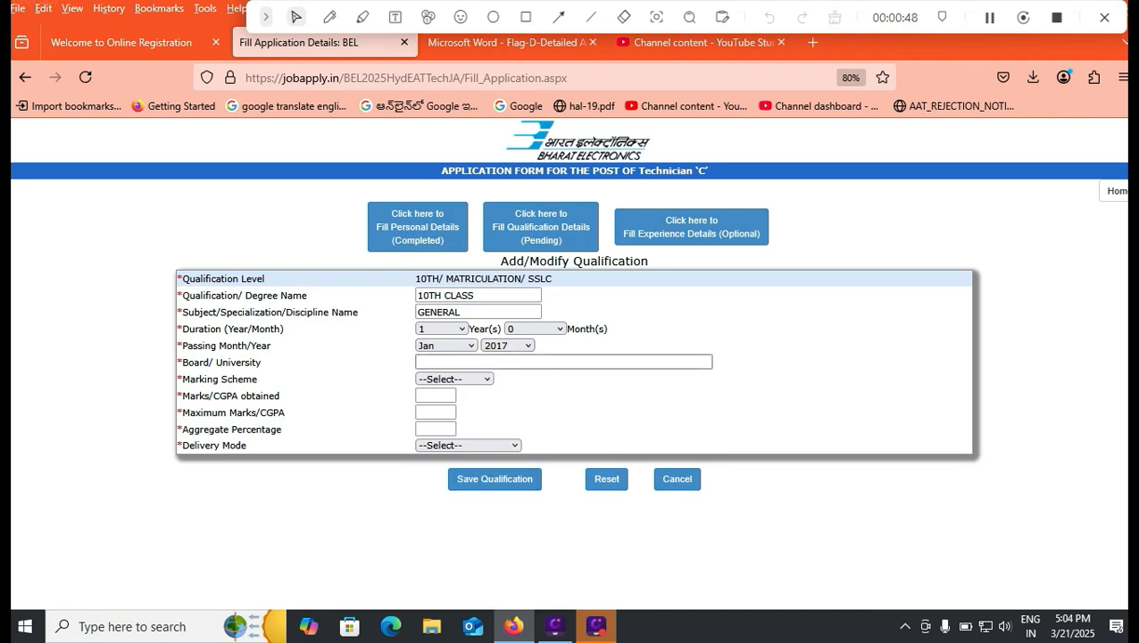
double_click(507, 362)
left_click(454, 378)
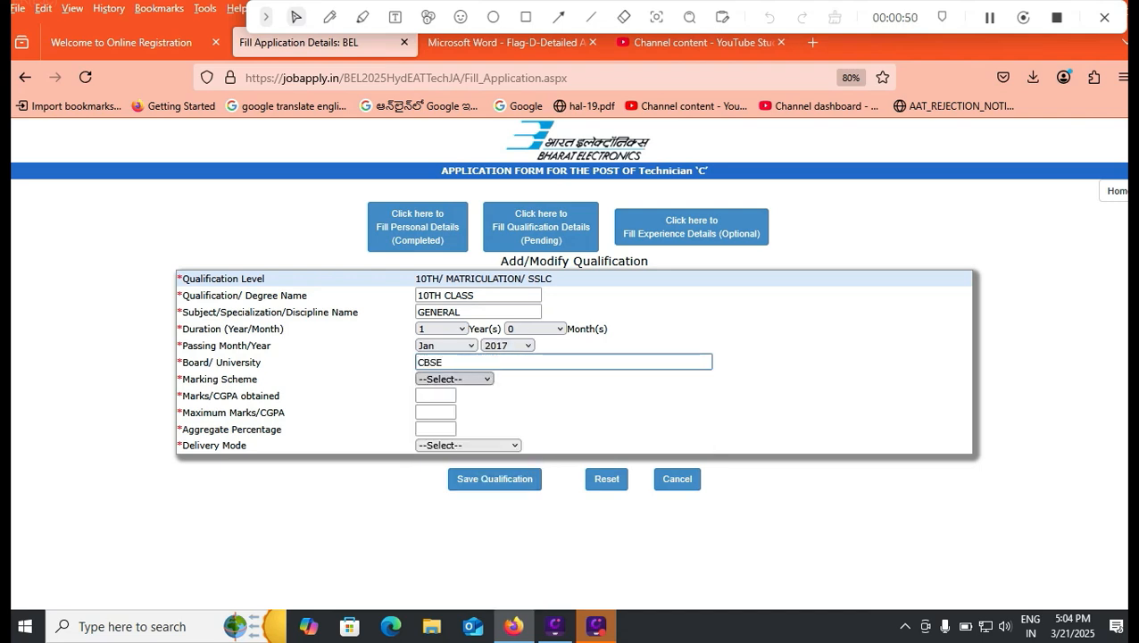
Choose Grades/CGPA as the marking scheme and acknowledge the percentage conversion notice
left_click(453, 379)
key("Down")
key("Down")
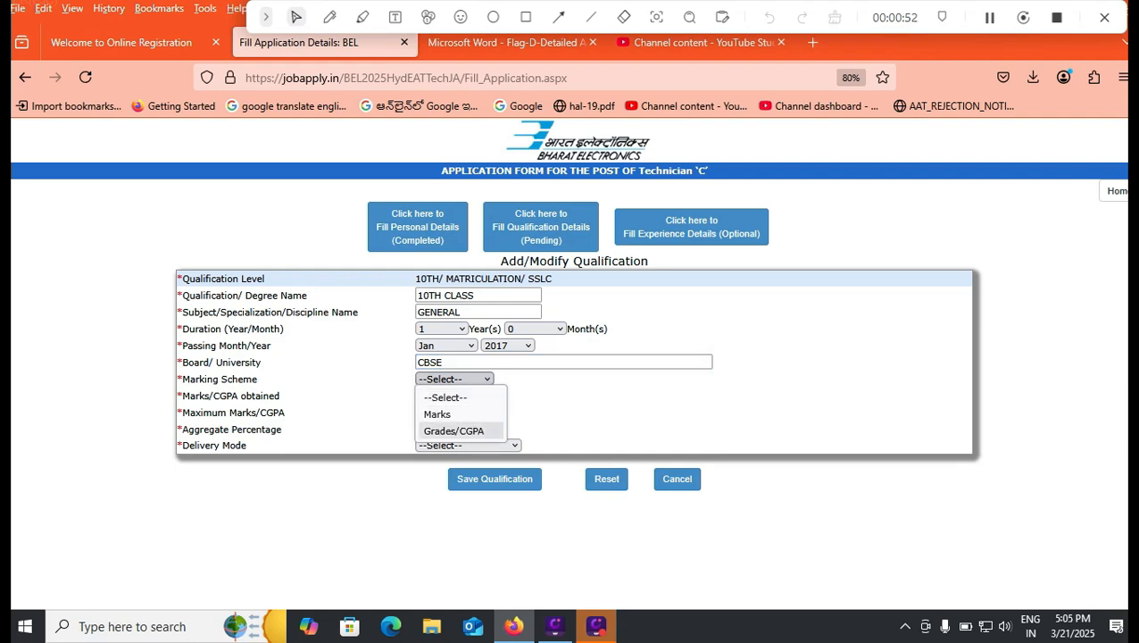
key("Return")
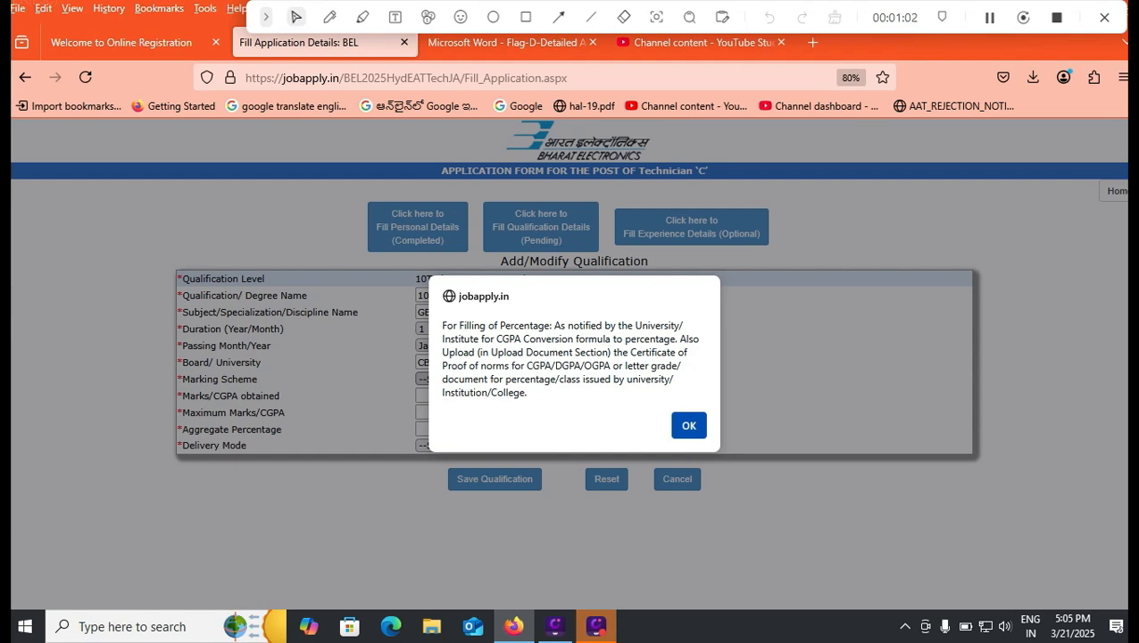
key("Return")
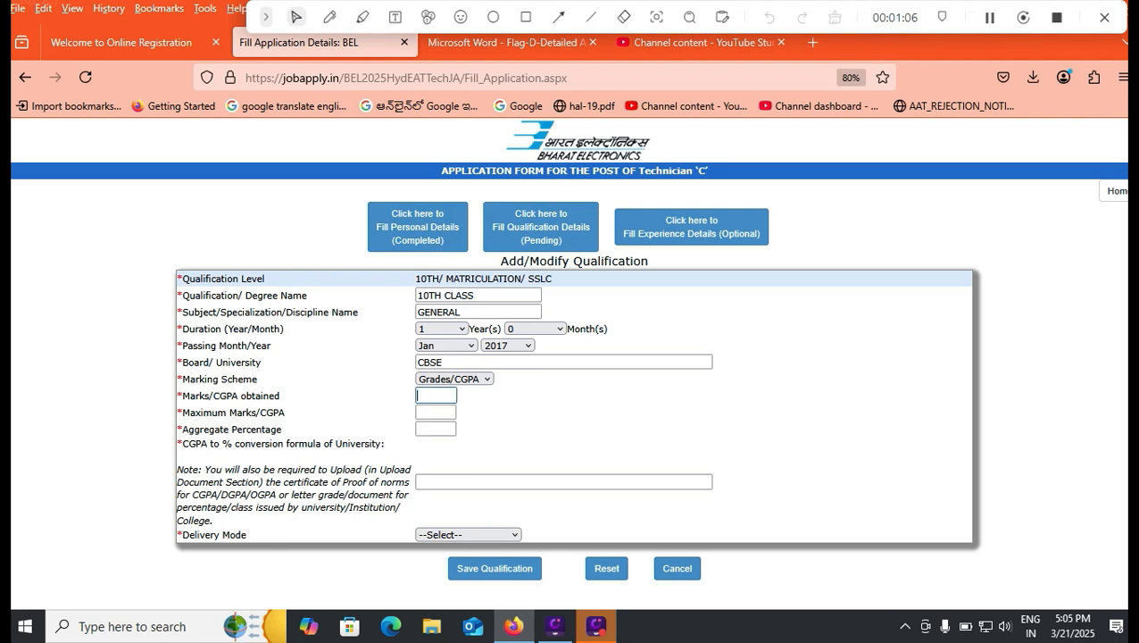
Enter 8.5 as the CGPA obtained and 9.5 as the maximum CGPA
type("8.5")
left_click(571, 411)
left_click(432, 396)
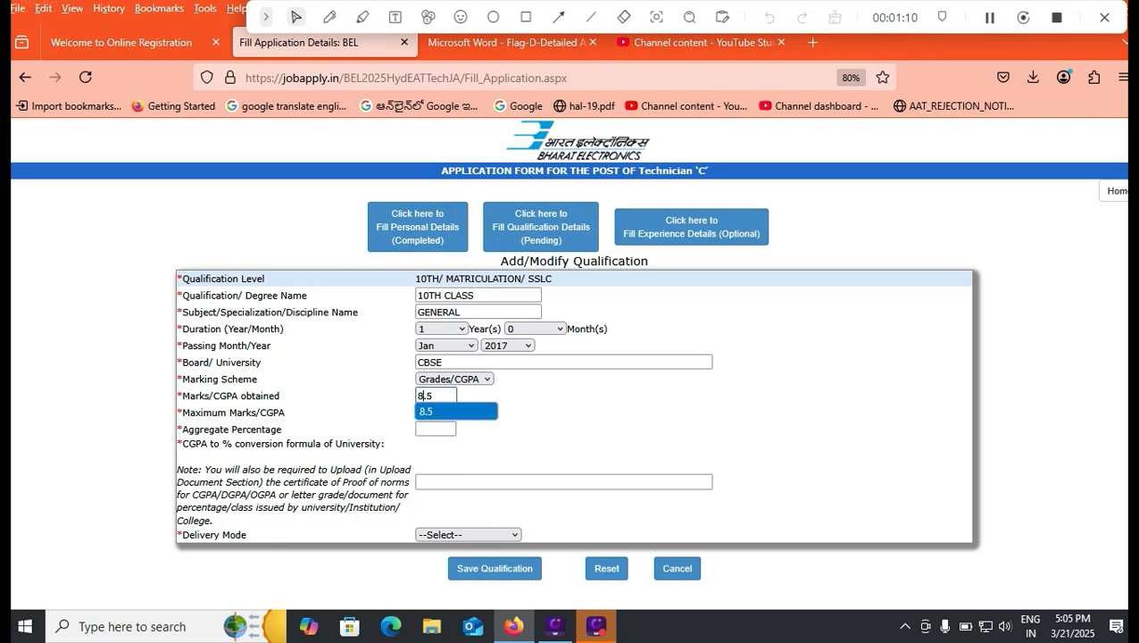
left_click(435, 411)
left_click(436, 412)
left_click(435, 411)
key("Down")
key("Down")
key("Down")
key("Return")
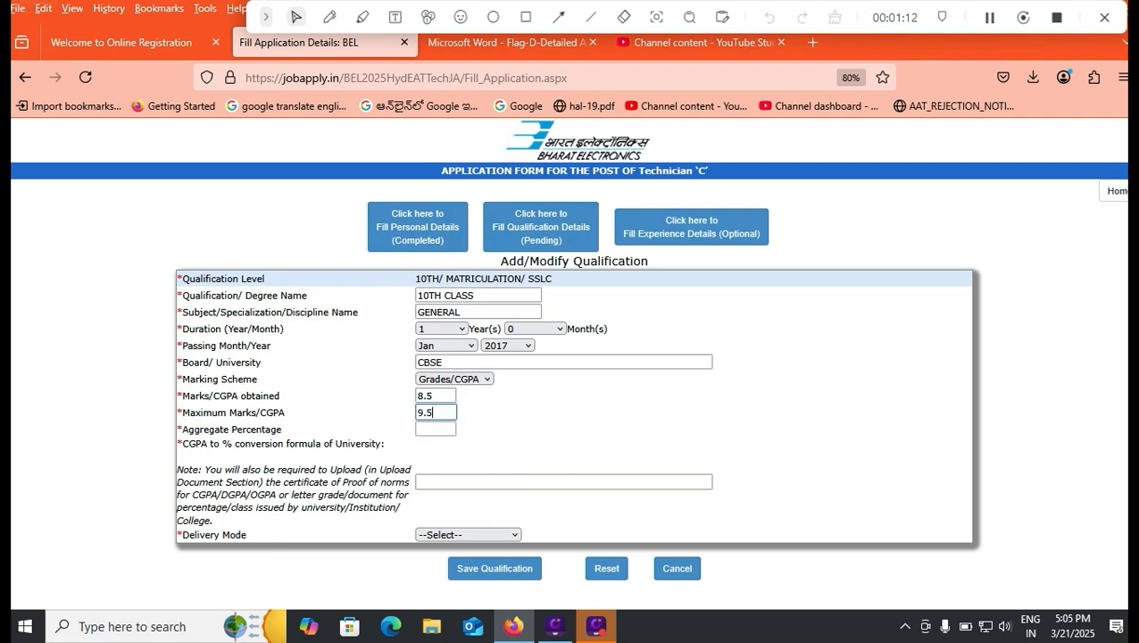
key("Tab")
Change the marking scheme to Marks and enter 480 as the marks obtained and 600 as the maximum marks
left_click(453, 378)
left_click(437, 408)
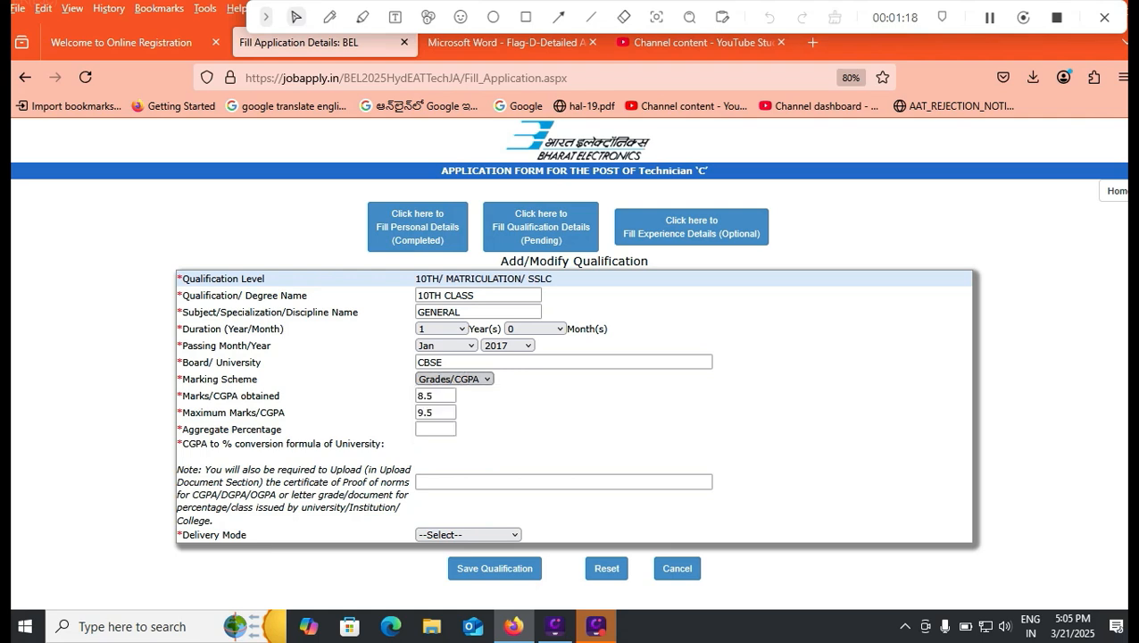
left_click(436, 395)
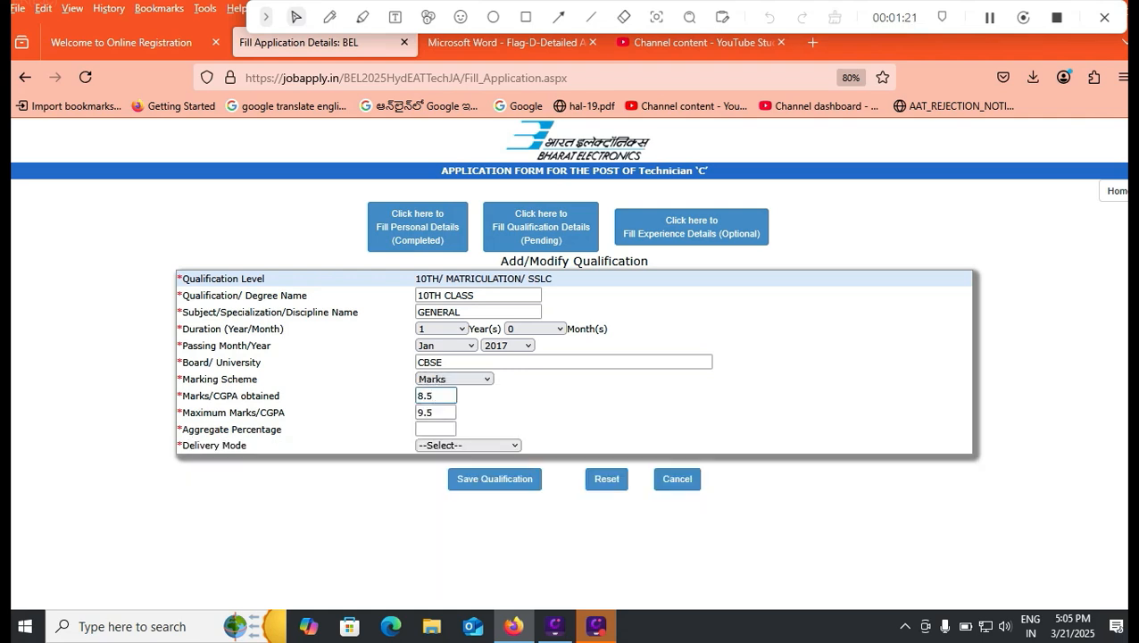
key("ctrl+a")
type("480")
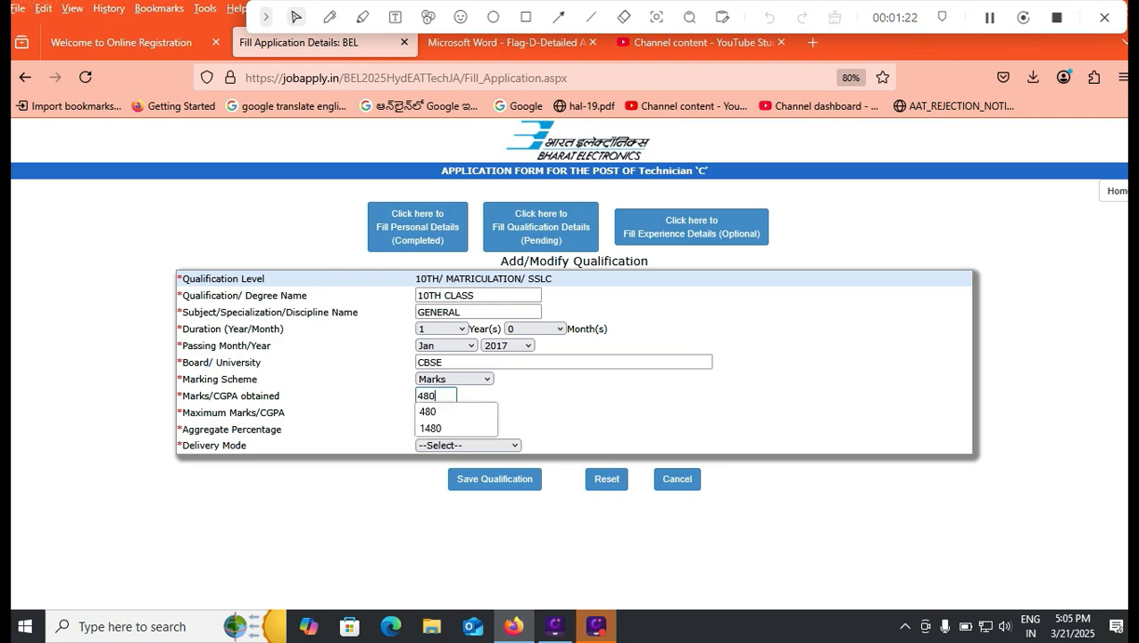
key("Tab")
key("Return")
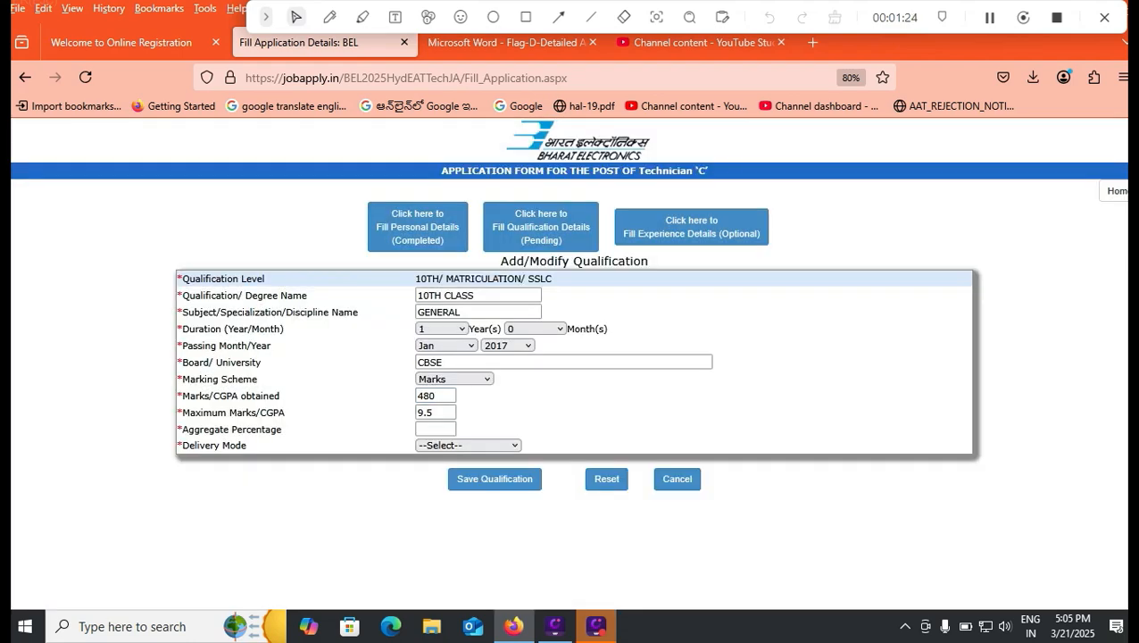
type("600")
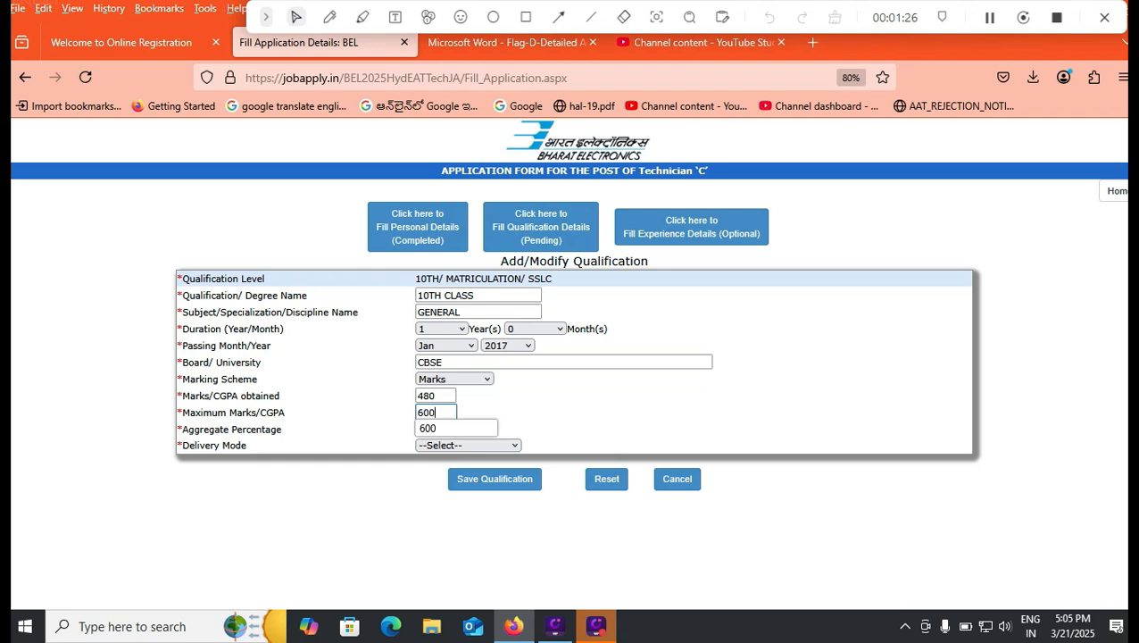
key("Tab")
Set the delivery mode to FULL TIME, save the 10th class qualification and return to the qualification list
left_click(467, 445)
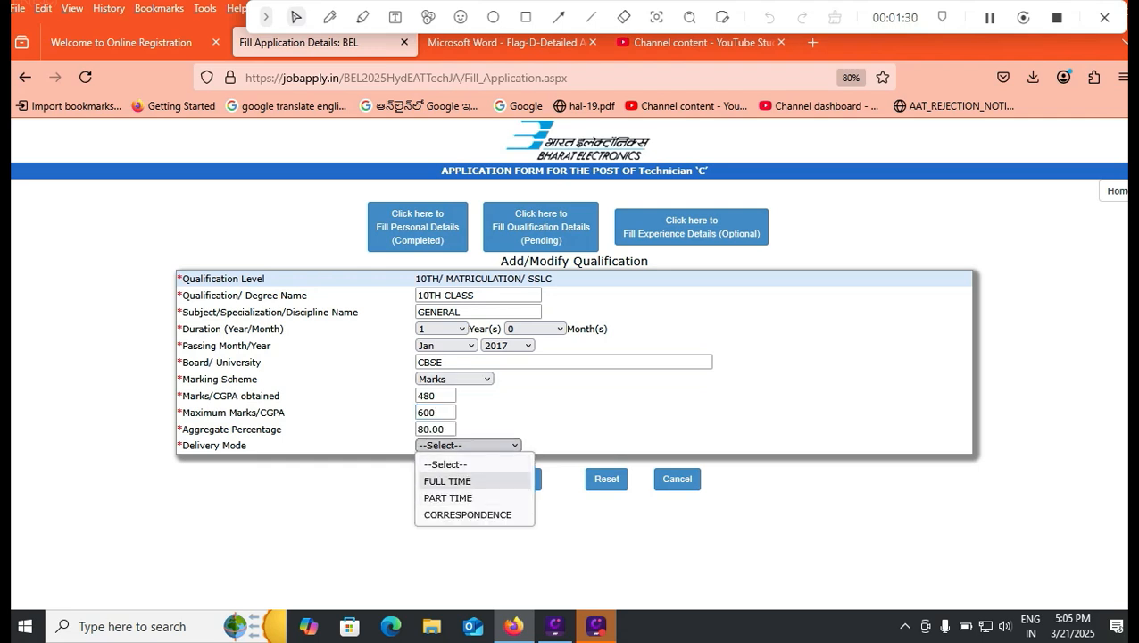
left_click(464, 481)
left_click(494, 479)
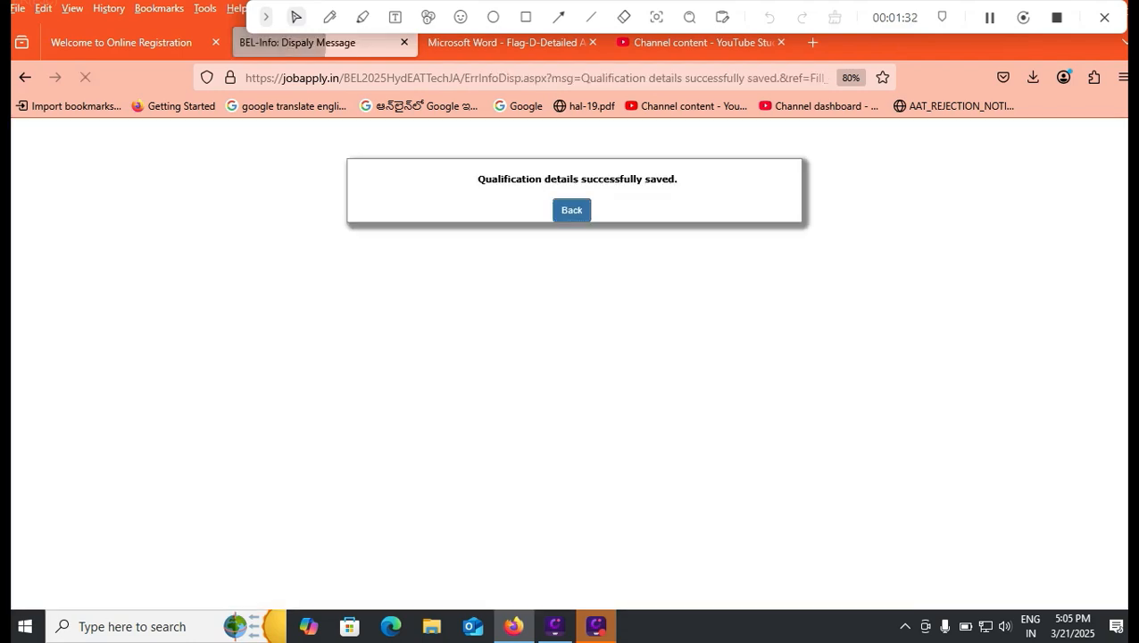
left_click(571, 211)
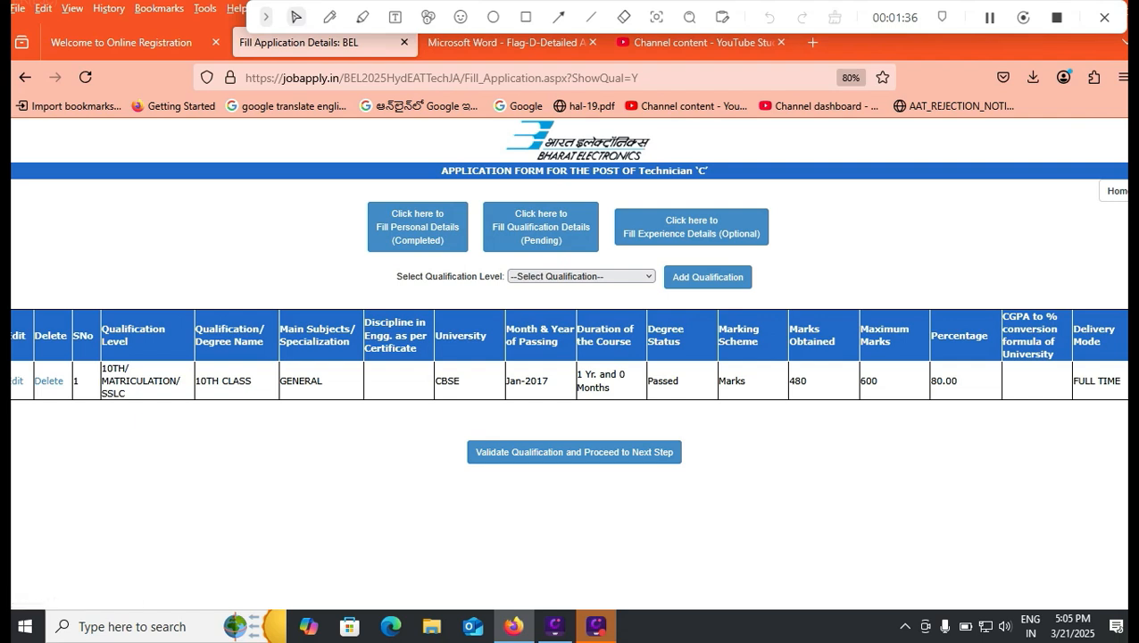
Add a qualification entry at the ITI level and go to its qualification name field
left_click(580, 276)
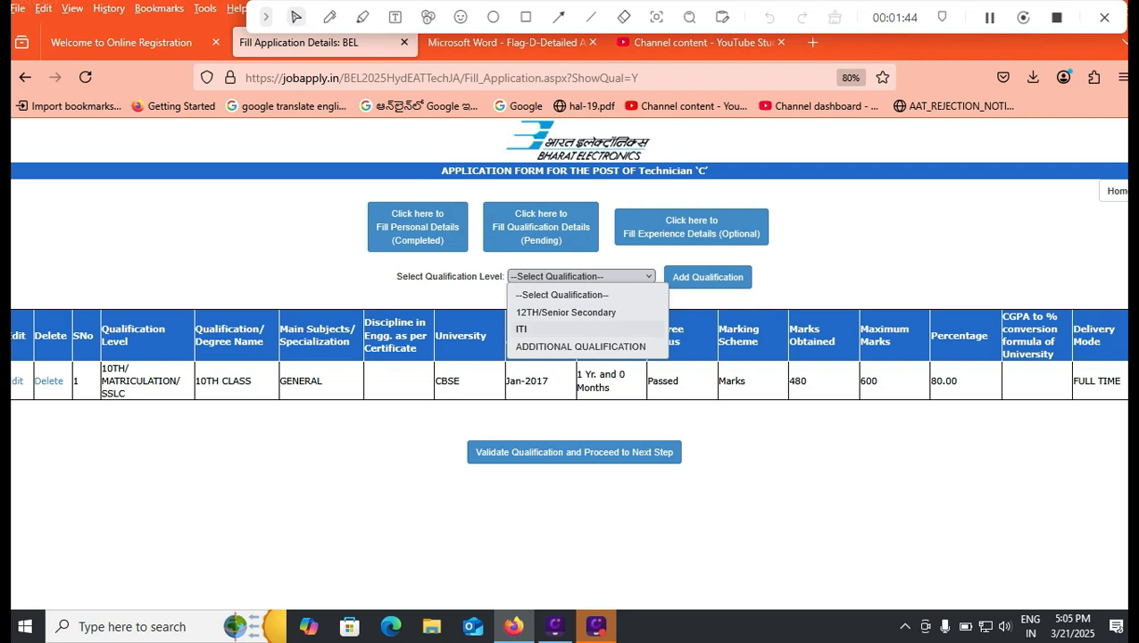
left_click(521, 328)
left_click(707, 276)
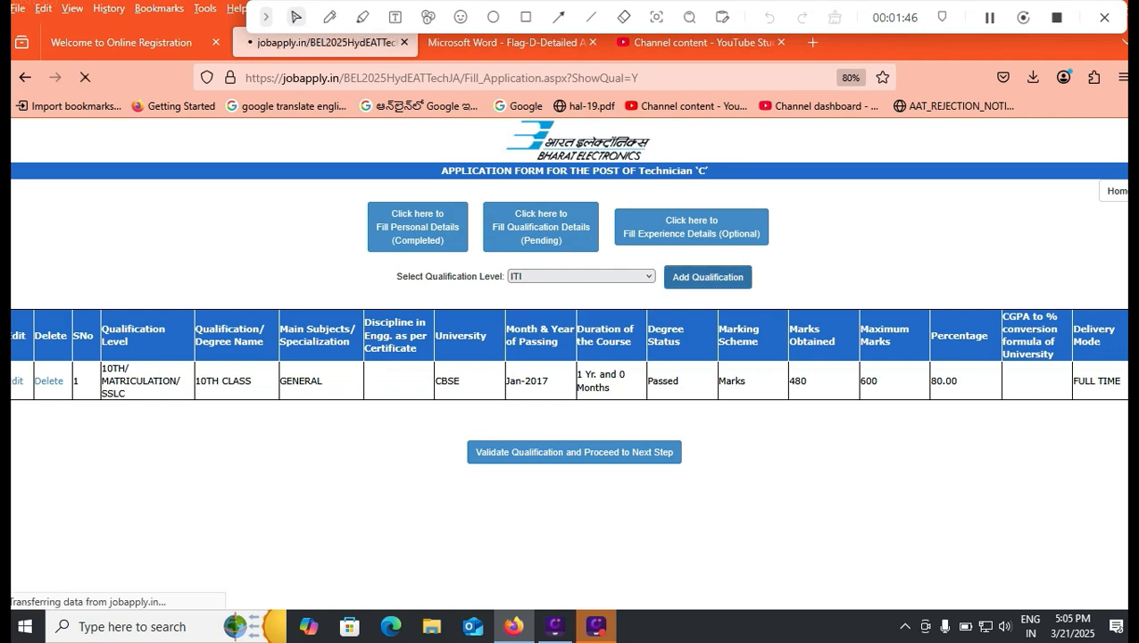
left_click(479, 296)
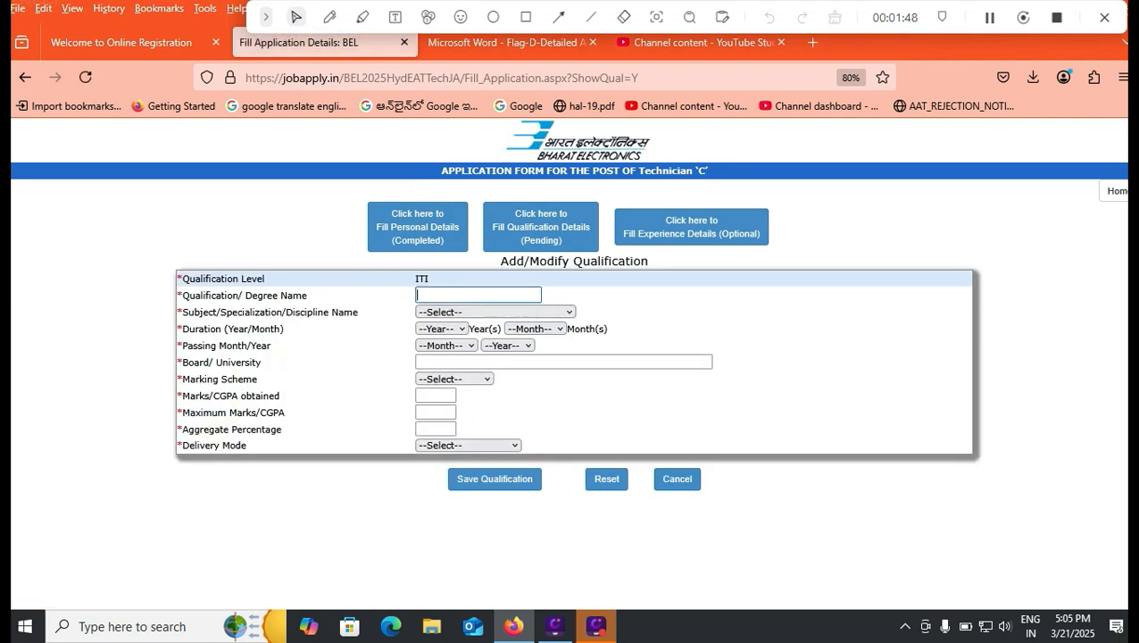
Enter ITI as the qualification name and choose Electronics Mechanic as its discipline
left_click(479, 295)
left_click(478, 296)
type("ITI")
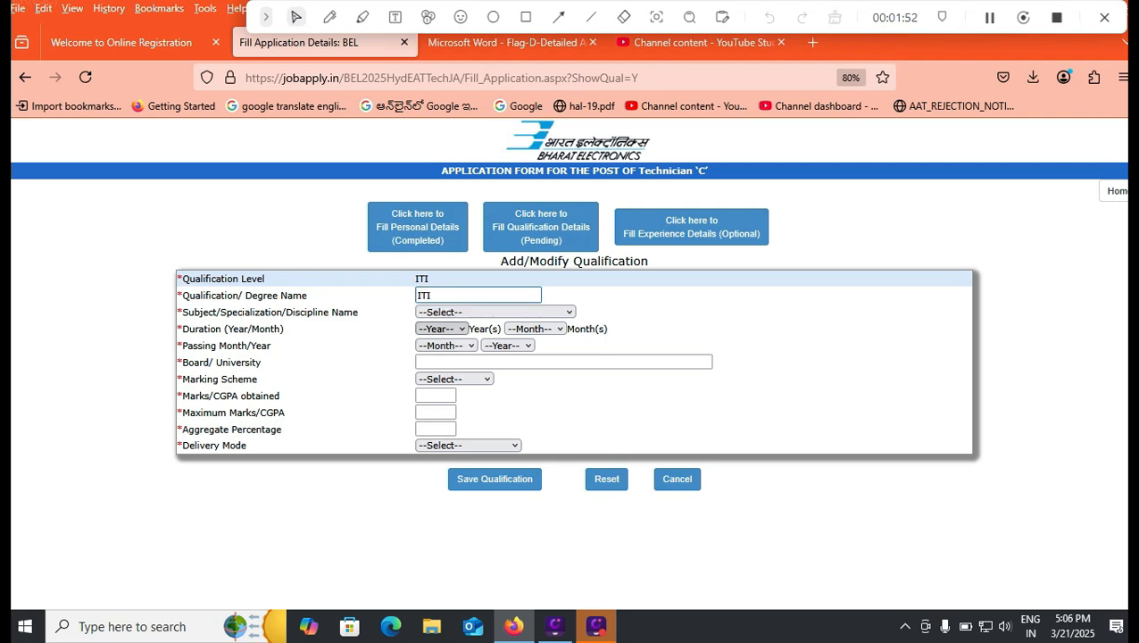
left_click(484, 312)
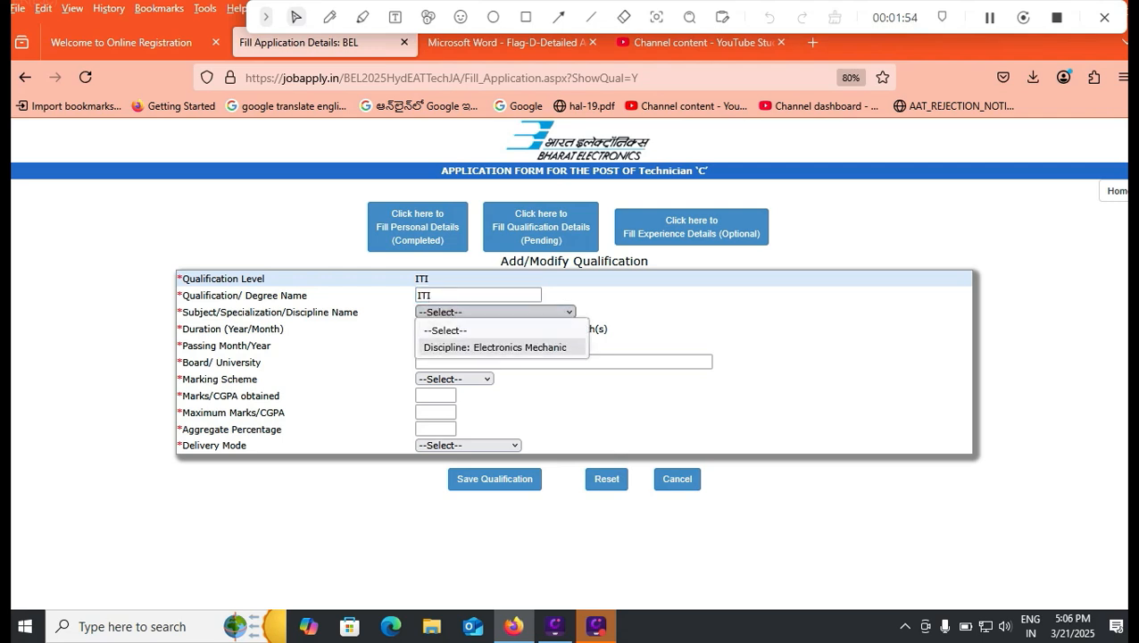
left_click(495, 347)
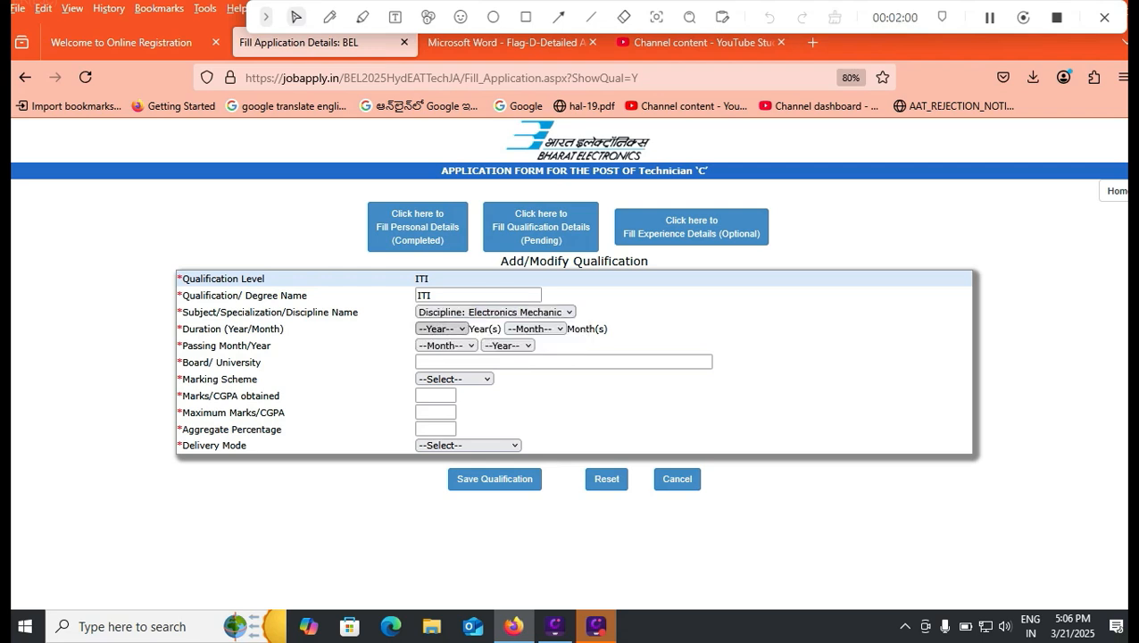
Check the Technician 'C' requirements in the recruitment advertisement and set the ITI course duration to 2 years and 0 months
left_click(440, 328)
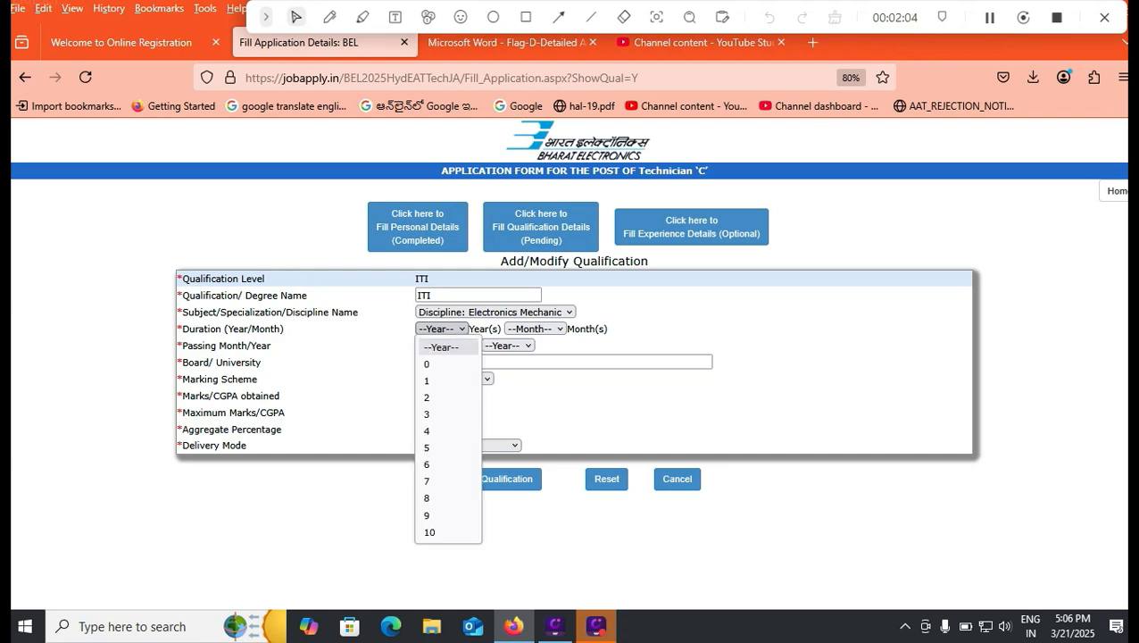
left_click(531, 43)
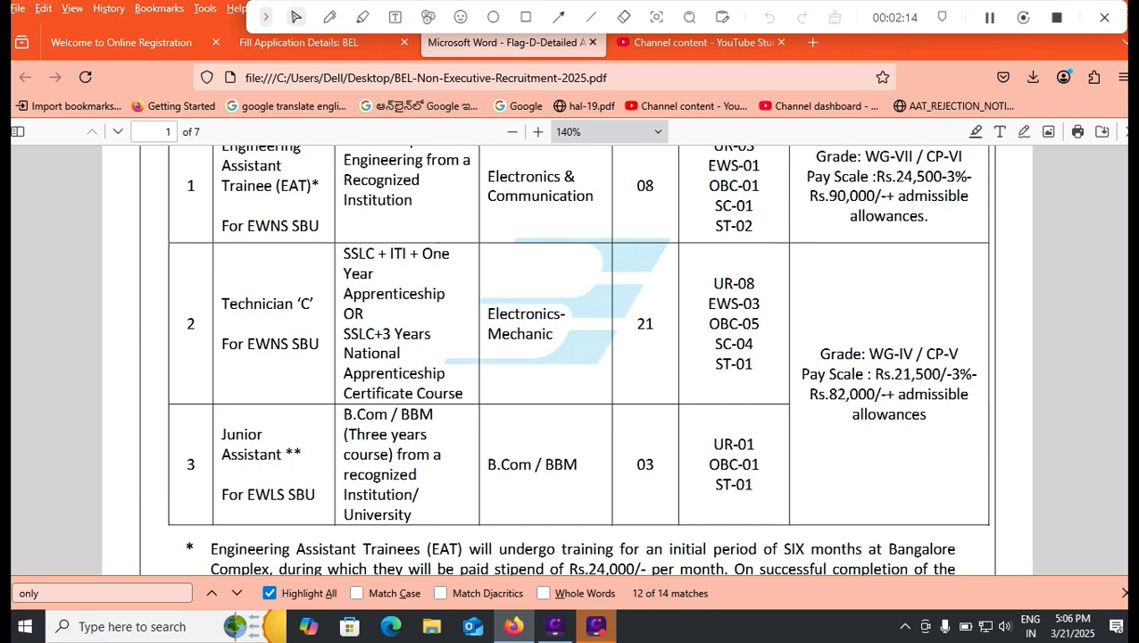
left_click(299, 42)
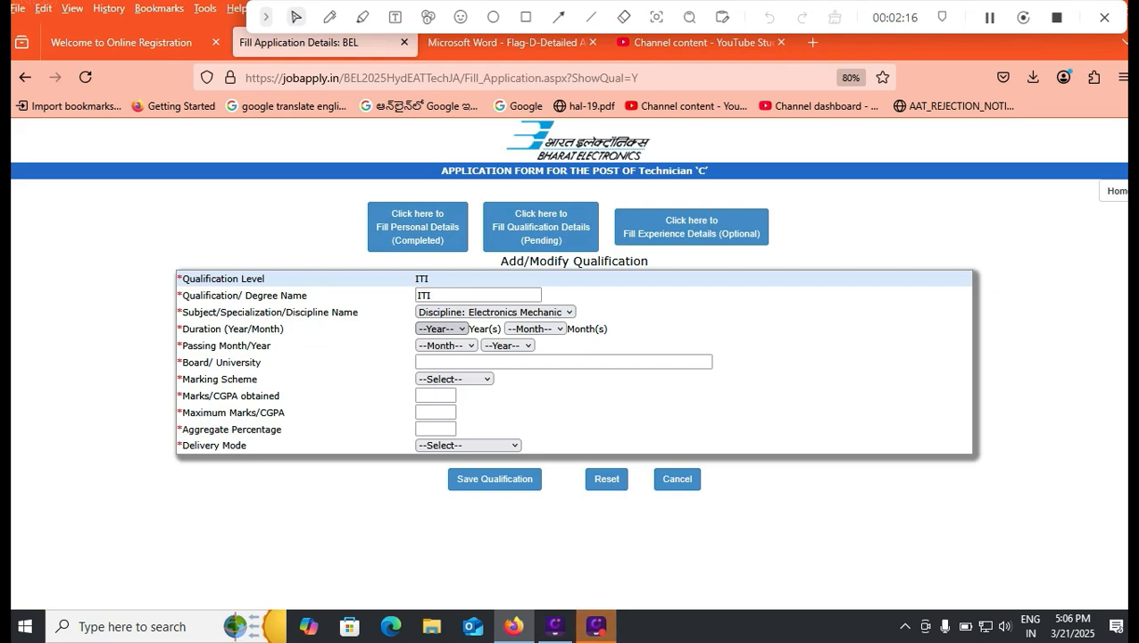
left_click(442, 328)
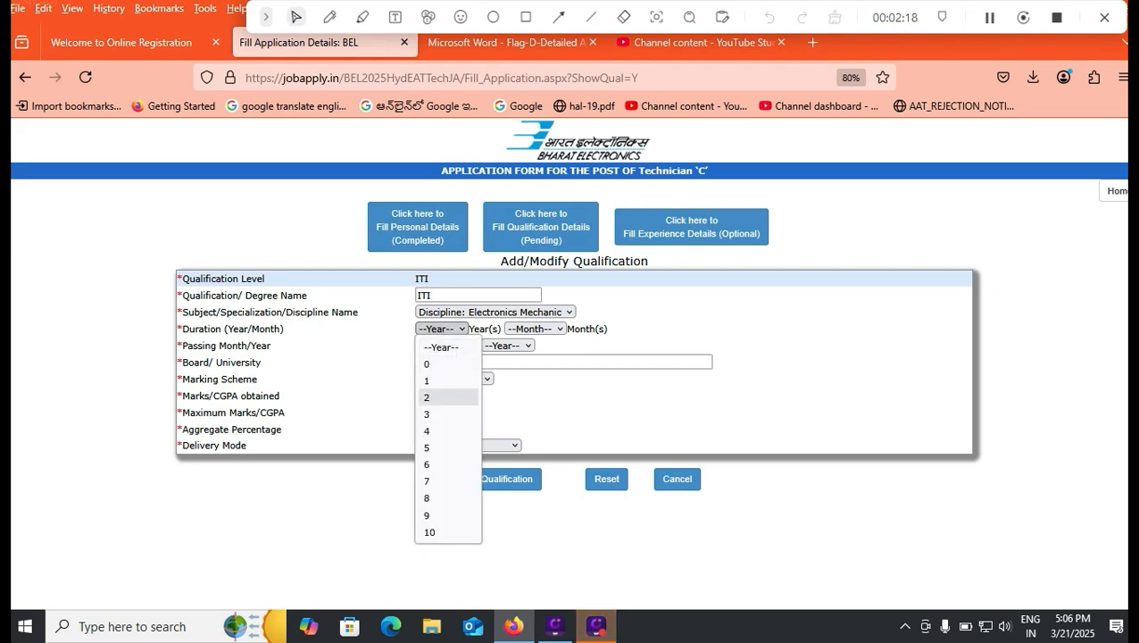
left_click(426, 397)
left_click(534, 329)
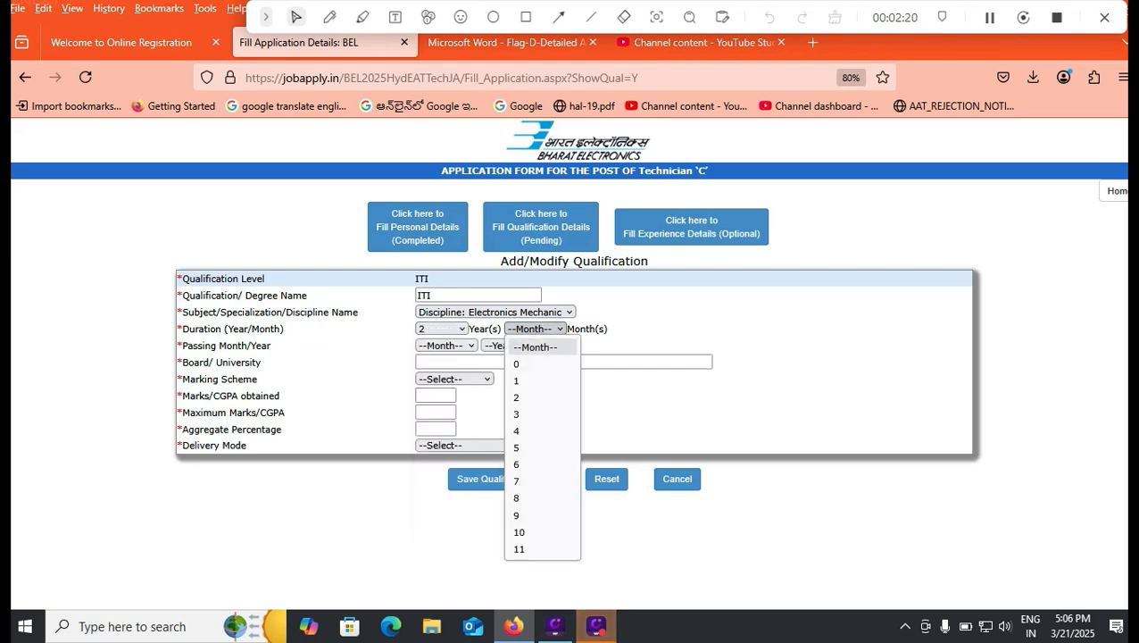
left_click(516, 363)
Set the passing month and year of the ITI qualification to Jan 2021
left_click(446, 346)
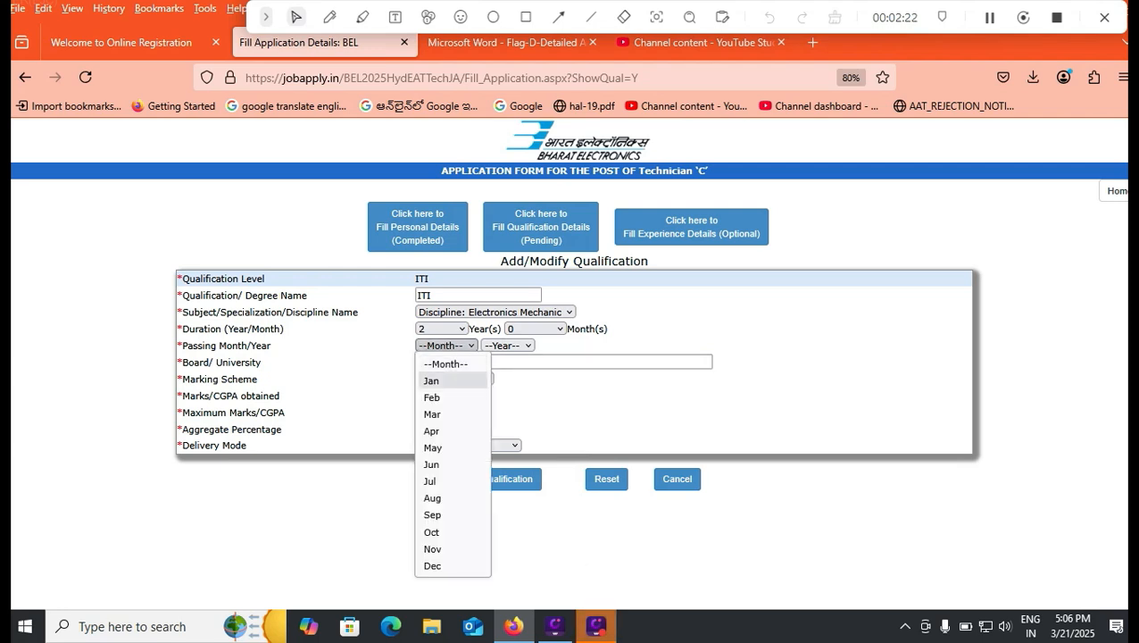
left_click(431, 380)
left_click(507, 345)
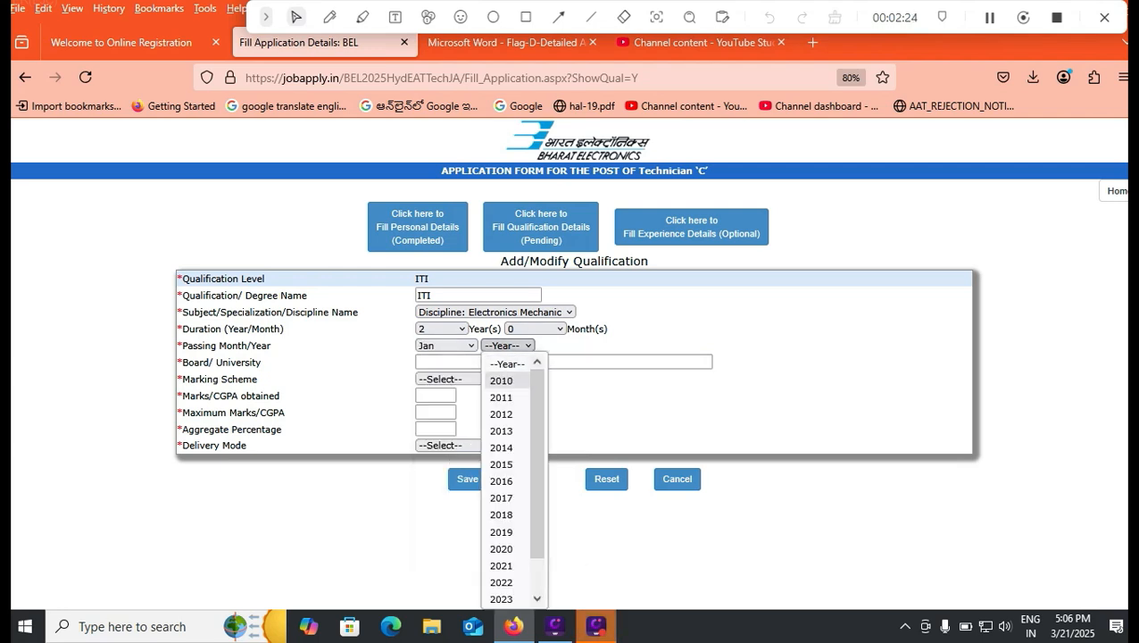
left_click(501, 565)
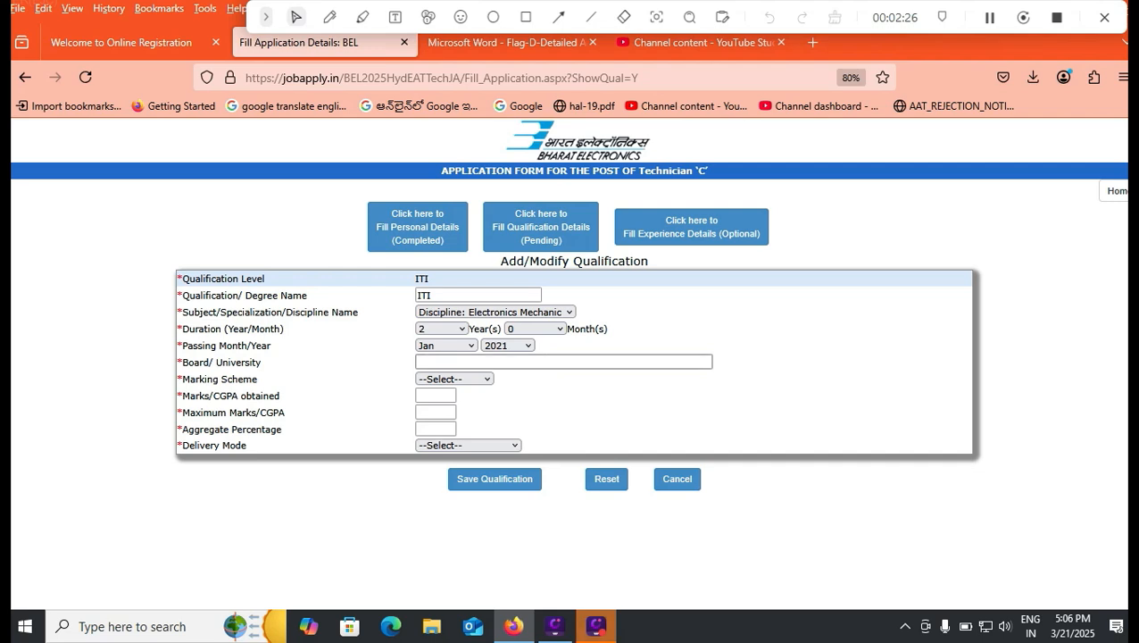
Enter TENALIITI as the board or university of the ITI qualification
left_click(536, 361)
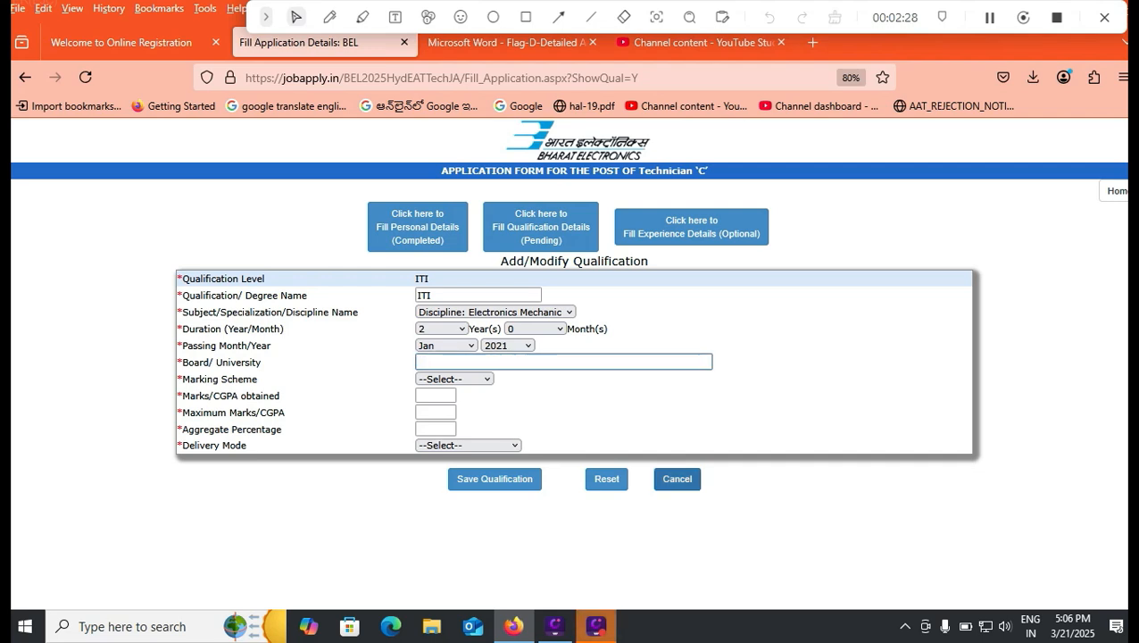
type("ytel")
key("BackSpace")
key("BackSpace")
key("BackSpace")
key("BackSpace")
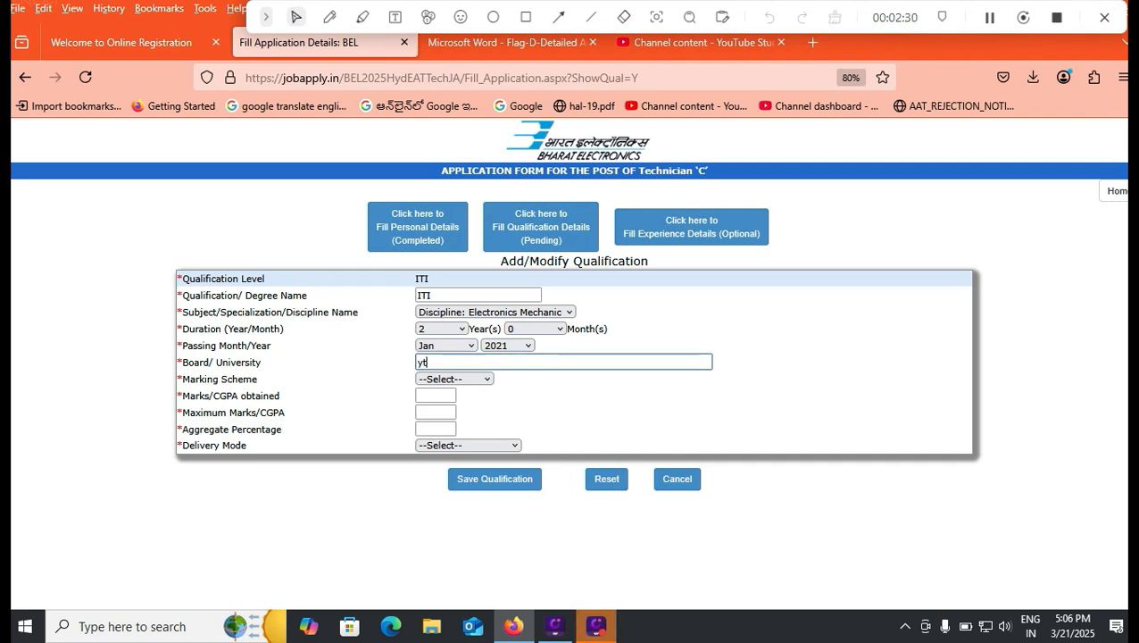
type("TENALIITI")
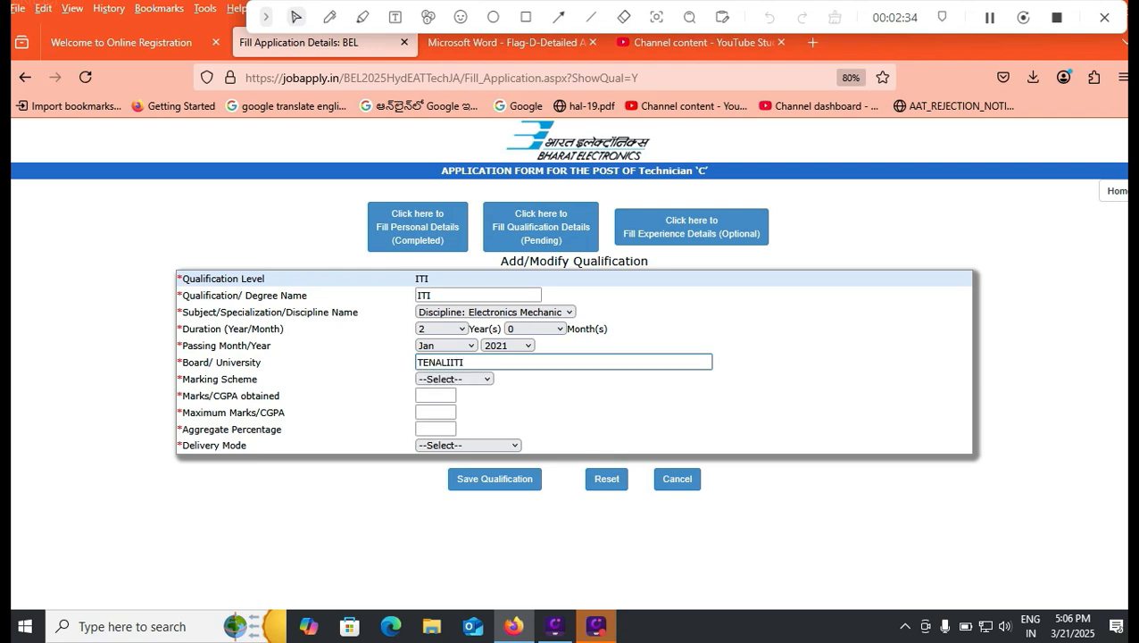
Set the ITI marking scheme to Marks, with 532 as the marks obtained and 600 as the maximum marks
left_click(454, 379)
left_click(439, 414)
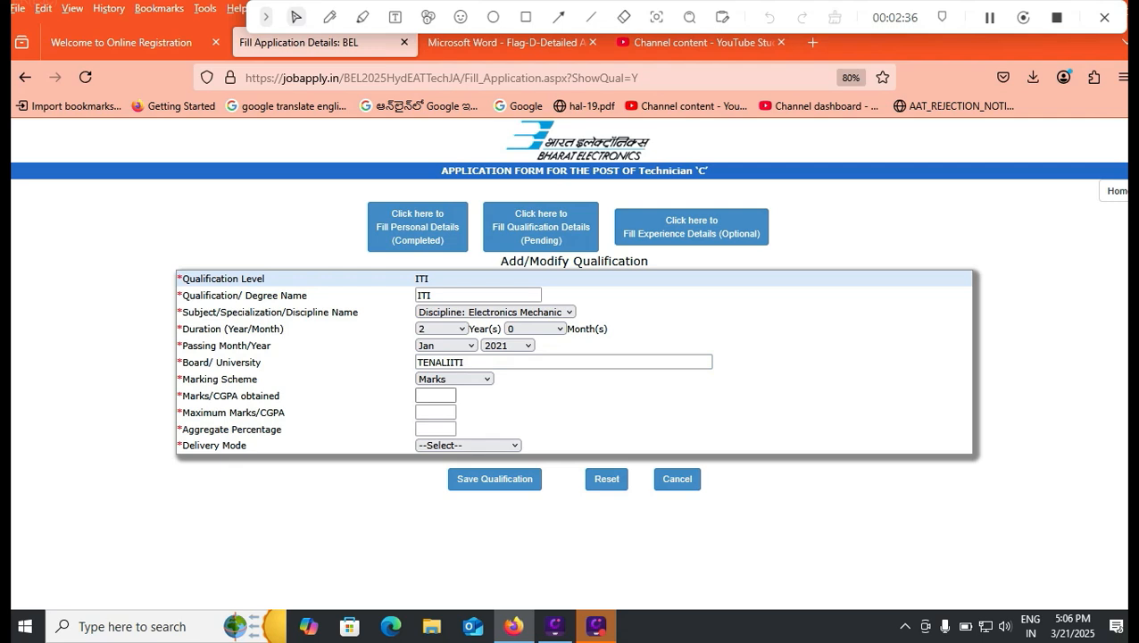
left_click(436, 395)
type("532")
key("Tab")
type("600")
key("Tab")
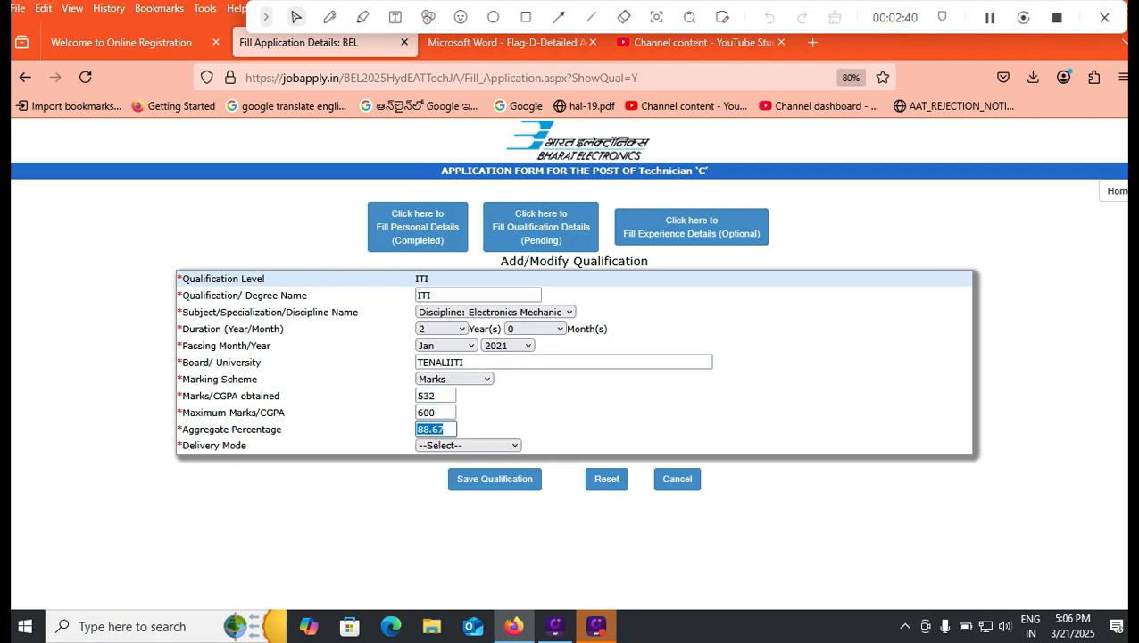
Set the delivery mode to FULL TIME, save the ITI qualification and return to the qualification list
left_click(468, 446)
left_click(448, 480)
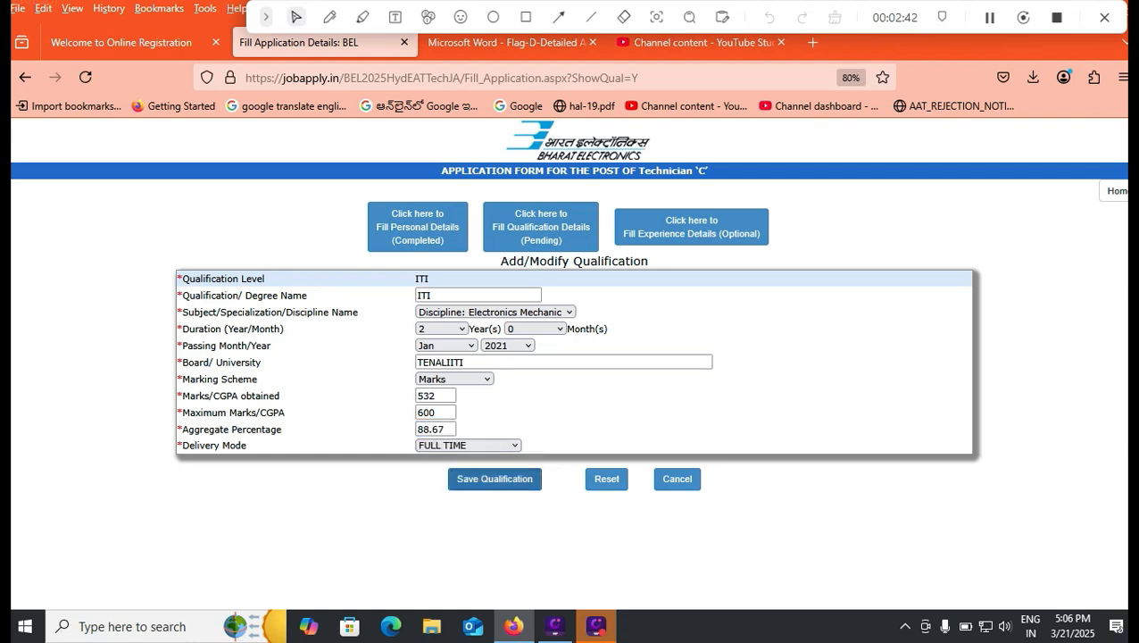
left_click(495, 478)
left_click(572, 208)
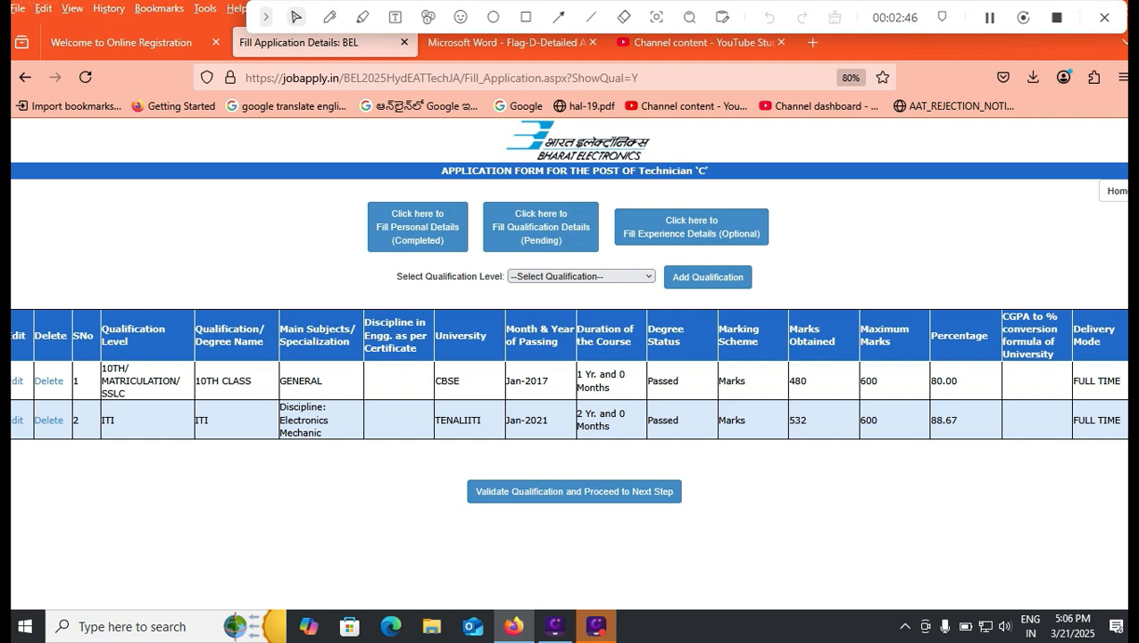
Validate the qualifications and proceed to the photograph and signature upload without adding any experience
left_click(574, 491)
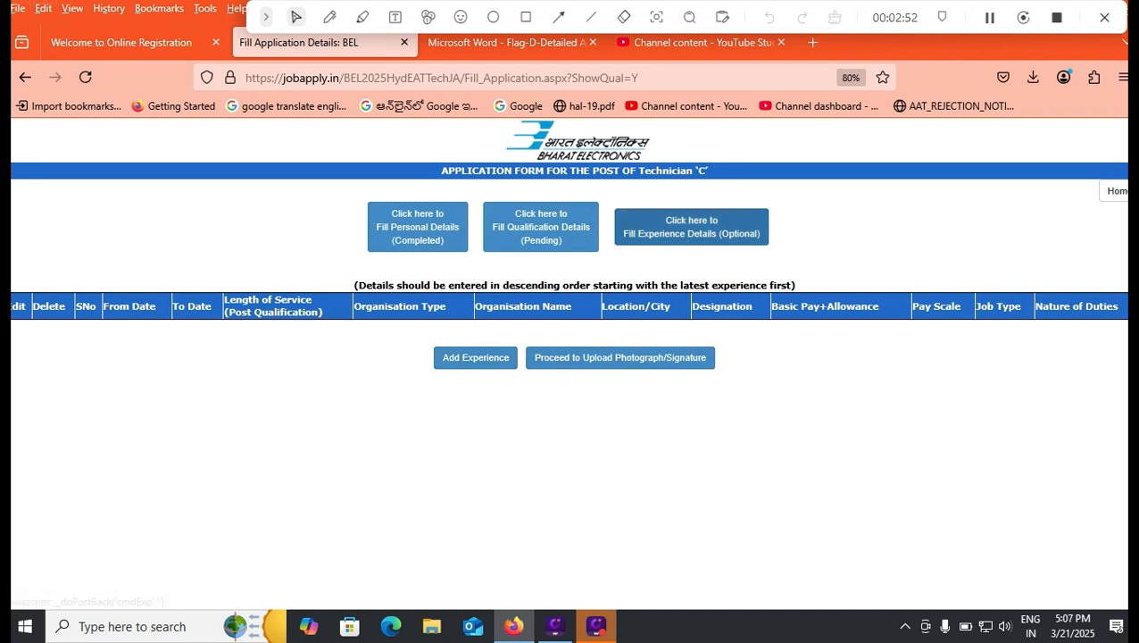
left_click(620, 357)
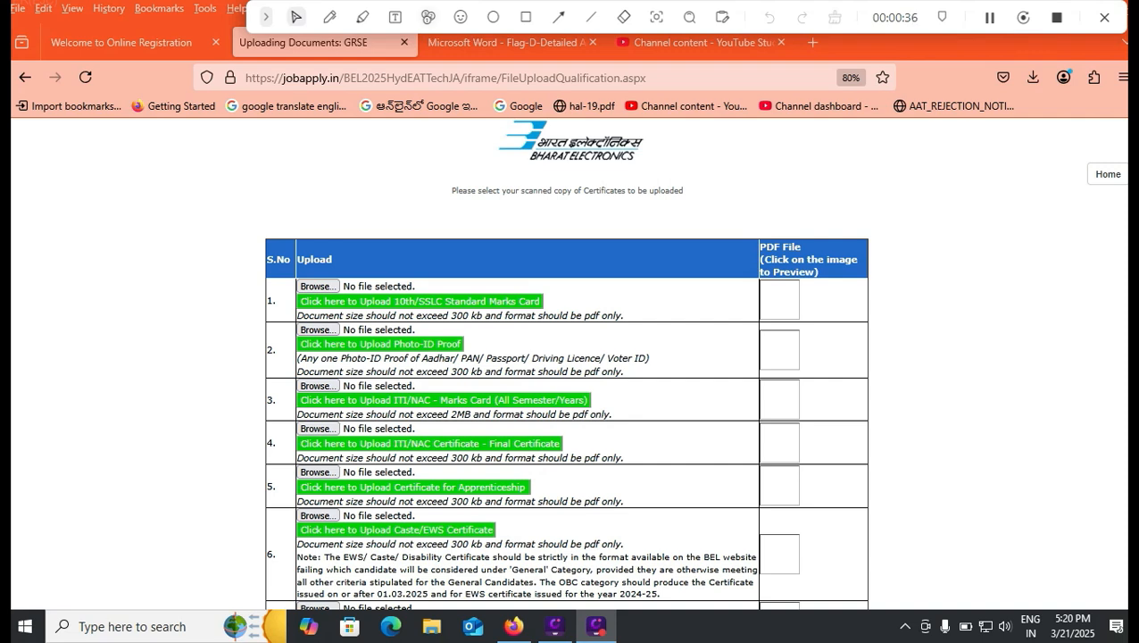
Review the certificates required for upload, consulting the recruitment advertisement and the online registration page
left_click(509, 42)
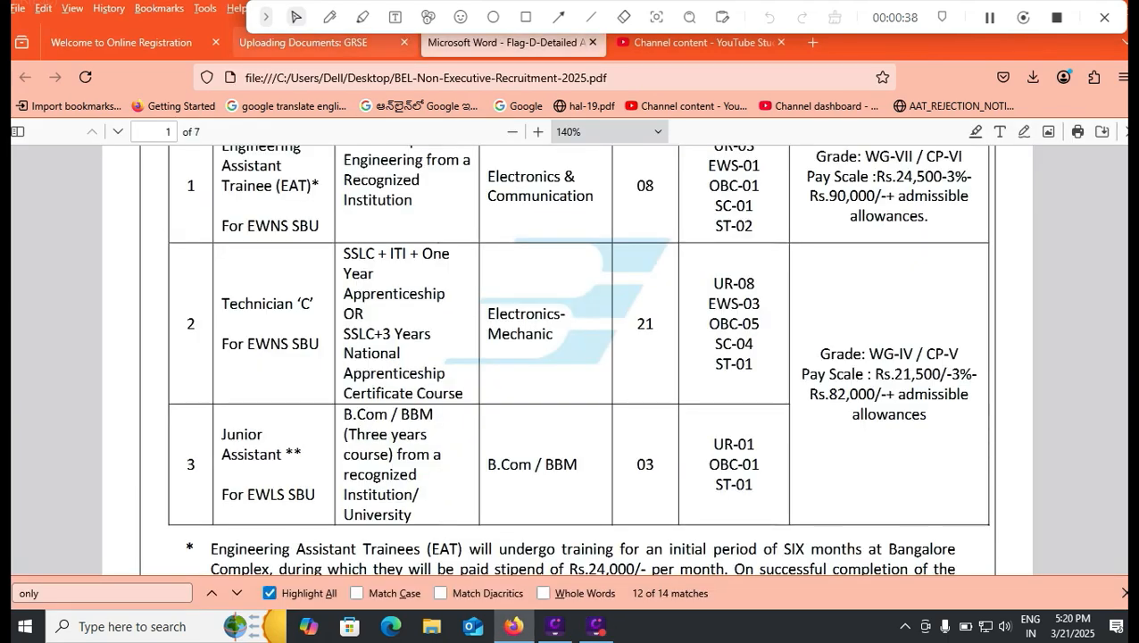
left_click(308, 43)
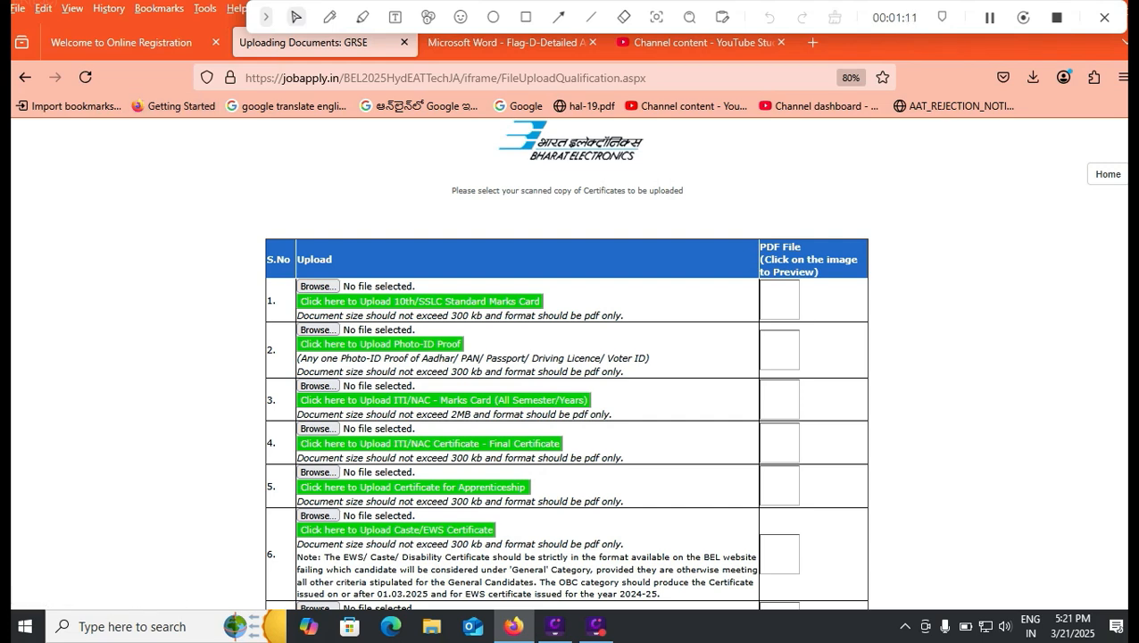
left_click(121, 42)
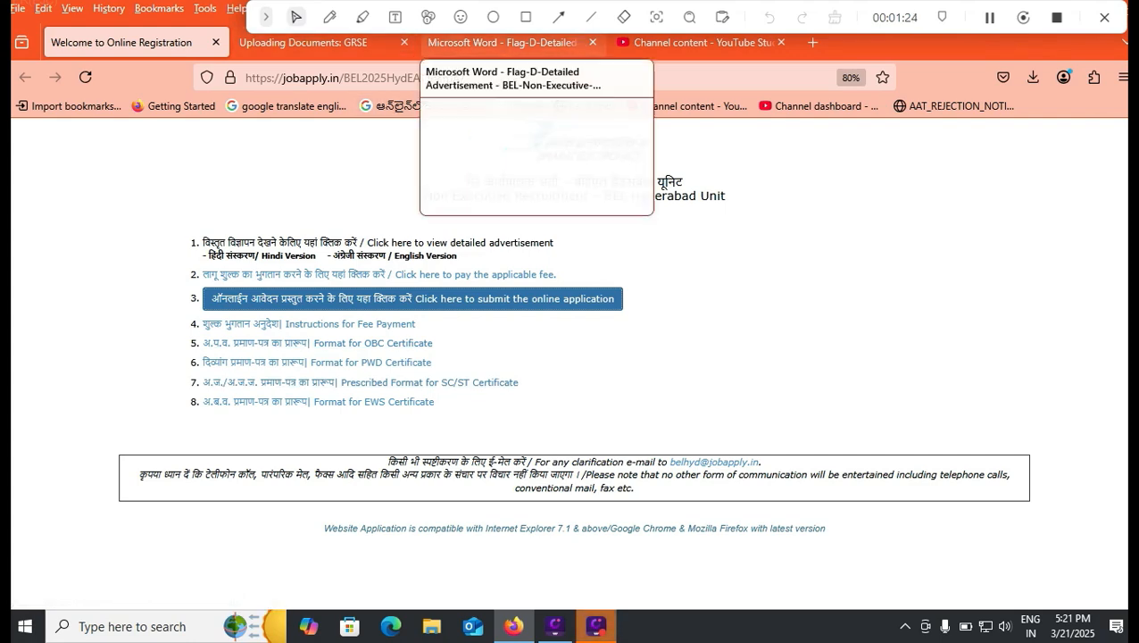
left_click(504, 42)
left_click(339, 42)
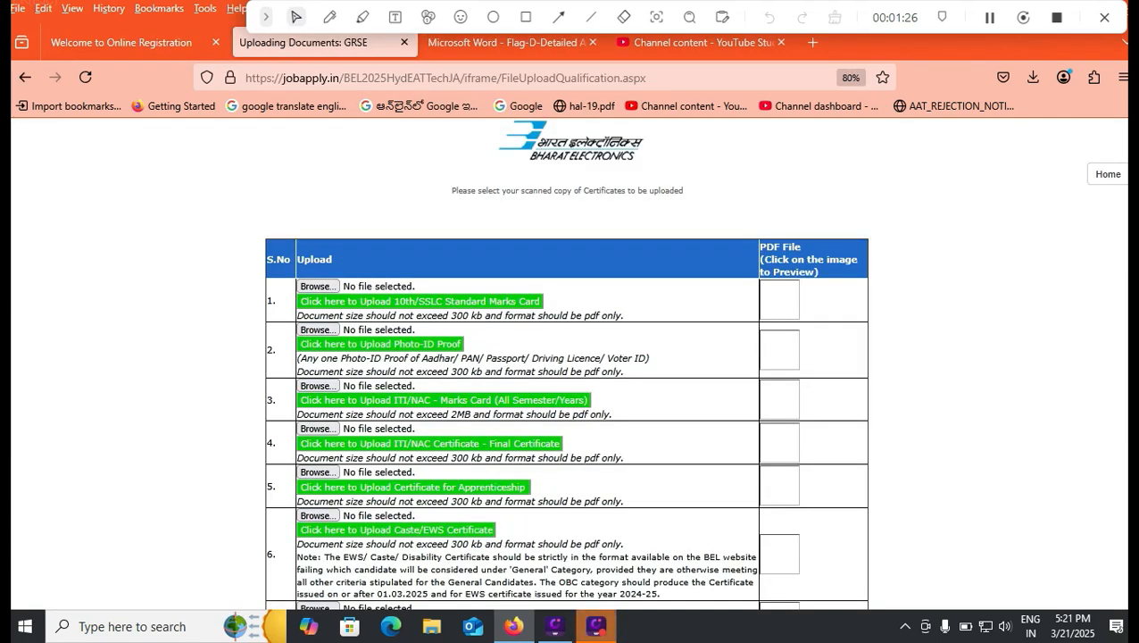
scroll(571, 375, "down", 1)
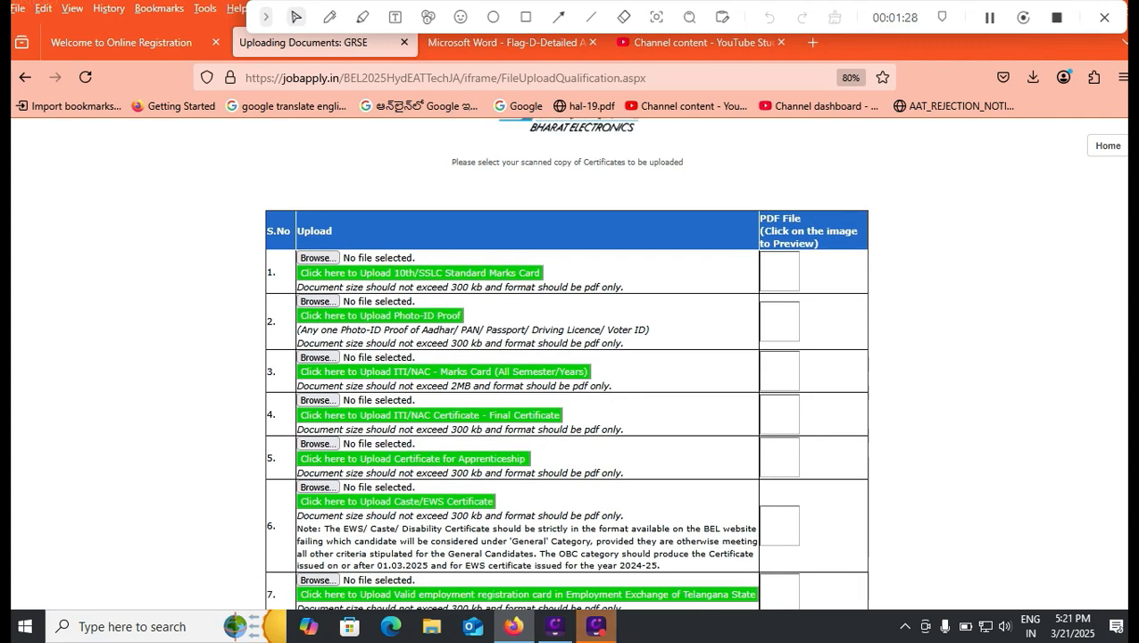
scroll(567, 375, "down", 1)
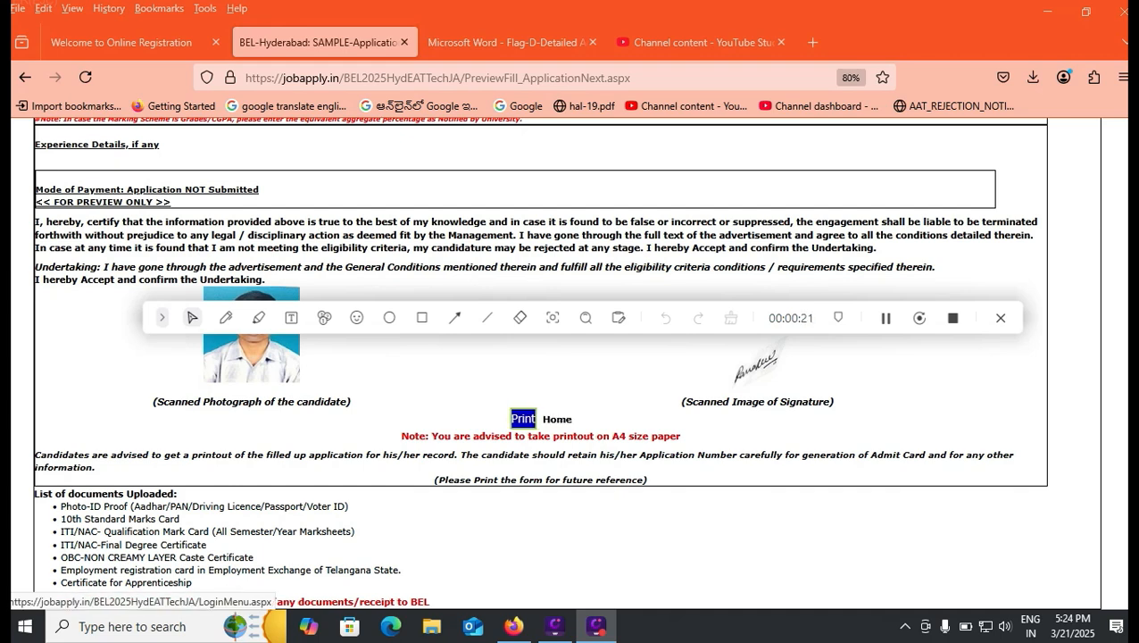
Return from the application preview to the action list, start the payment action and submit the undertaking accepted as YES
left_click(557, 419)
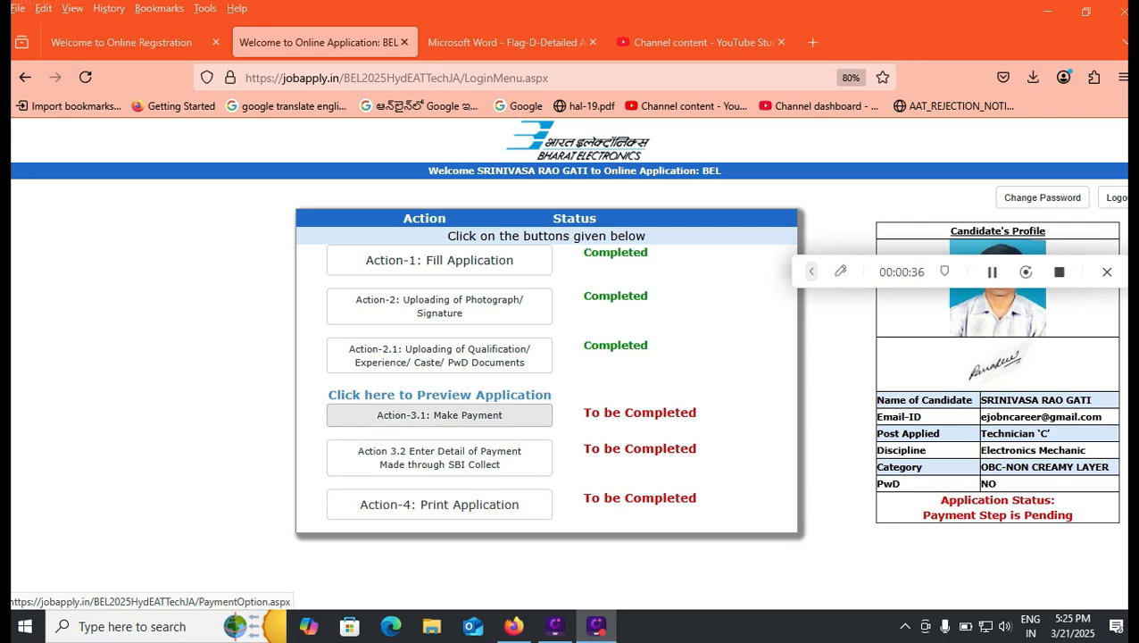
left_click(439, 415)
left_click(561, 447)
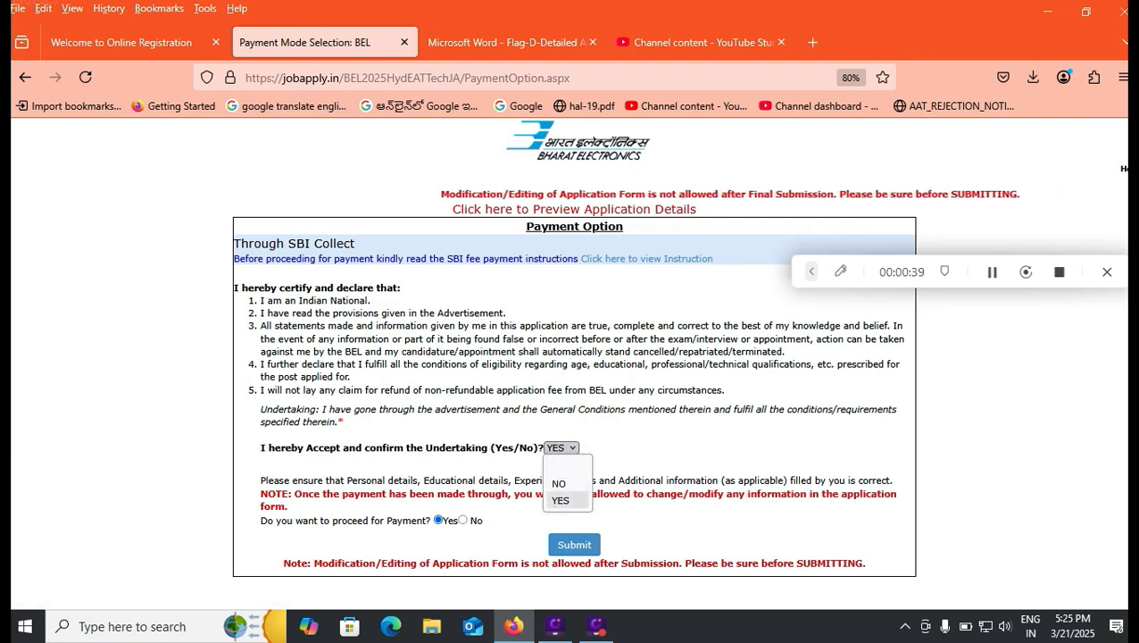
left_click(561, 500)
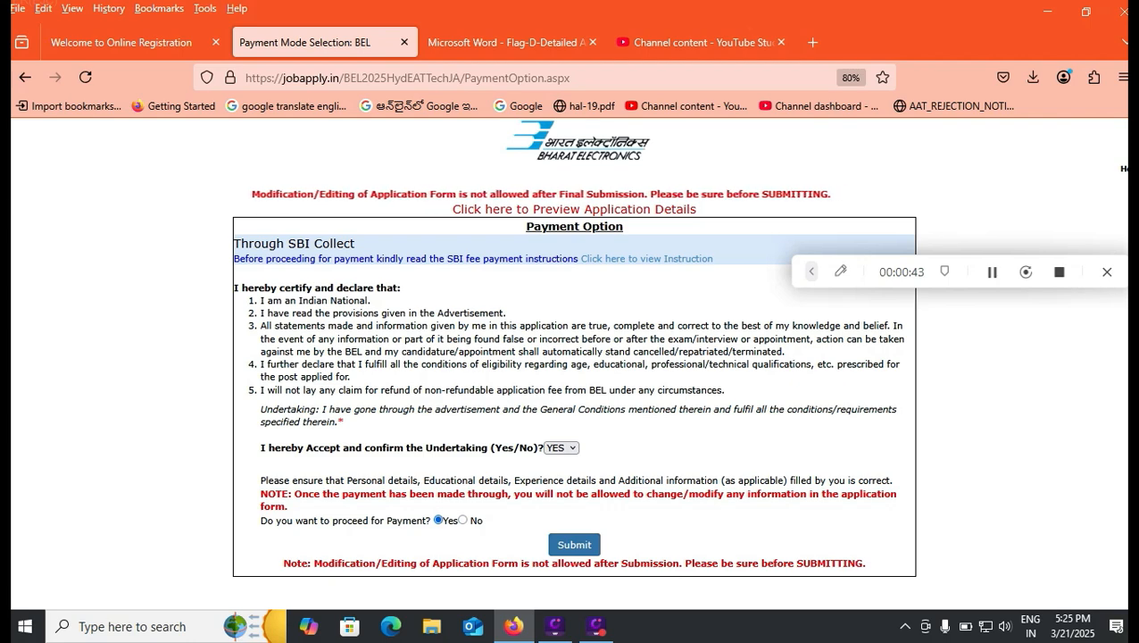
left_click(574, 544)
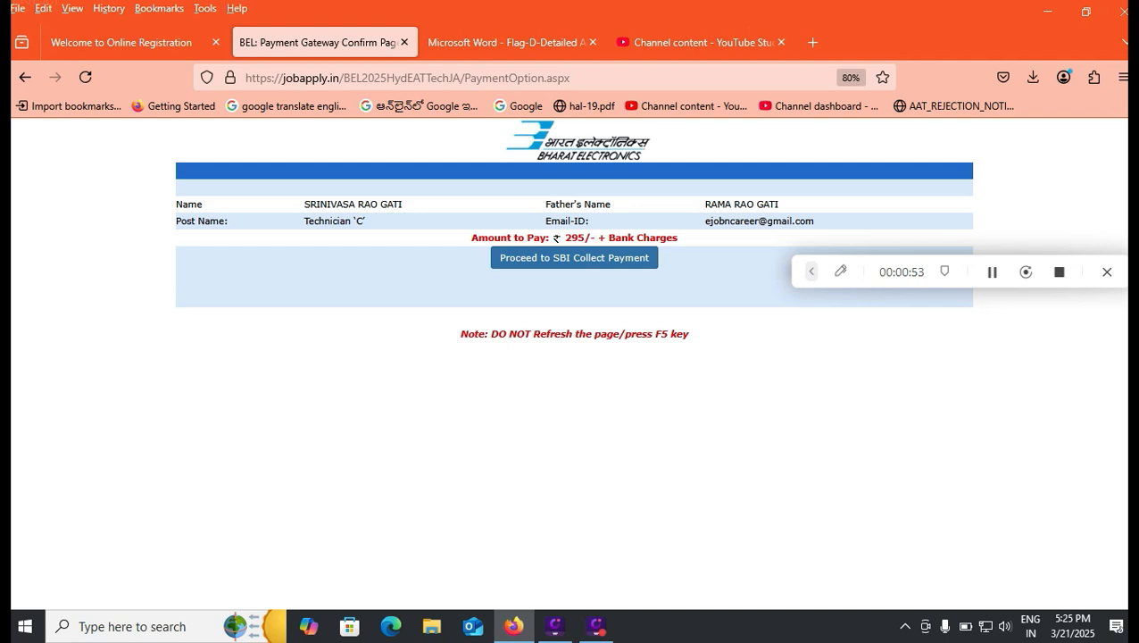
Proceed from the payment confirmation page to SBI Collect for the Technician 'C' application fee
left_click(574, 257)
left_click(686, 403)
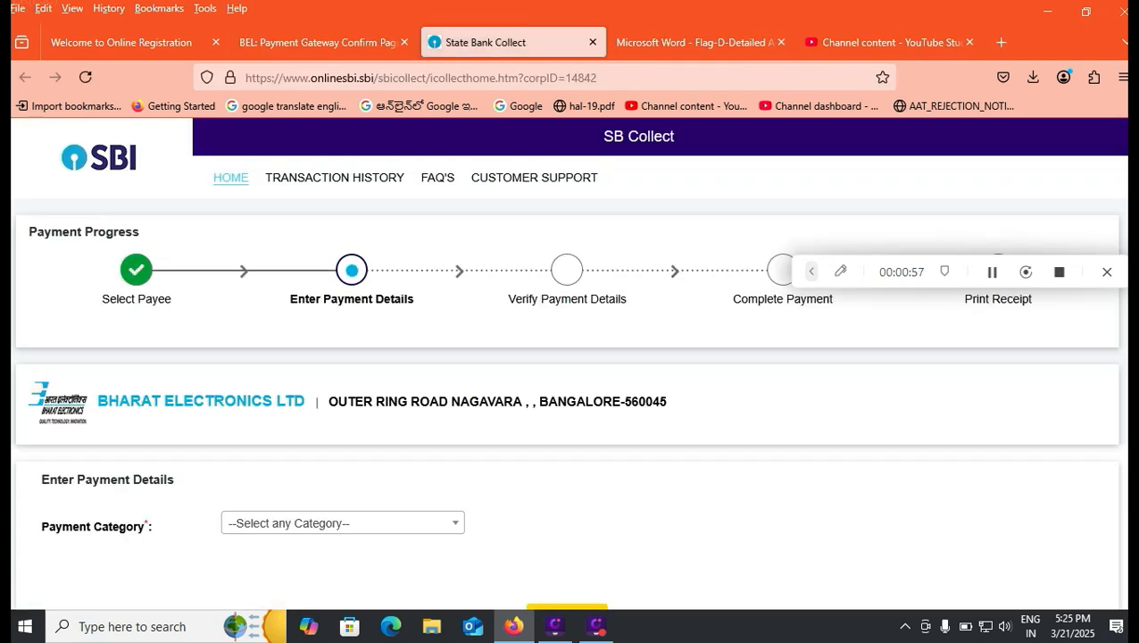
scroll(567, 362, "down", 2)
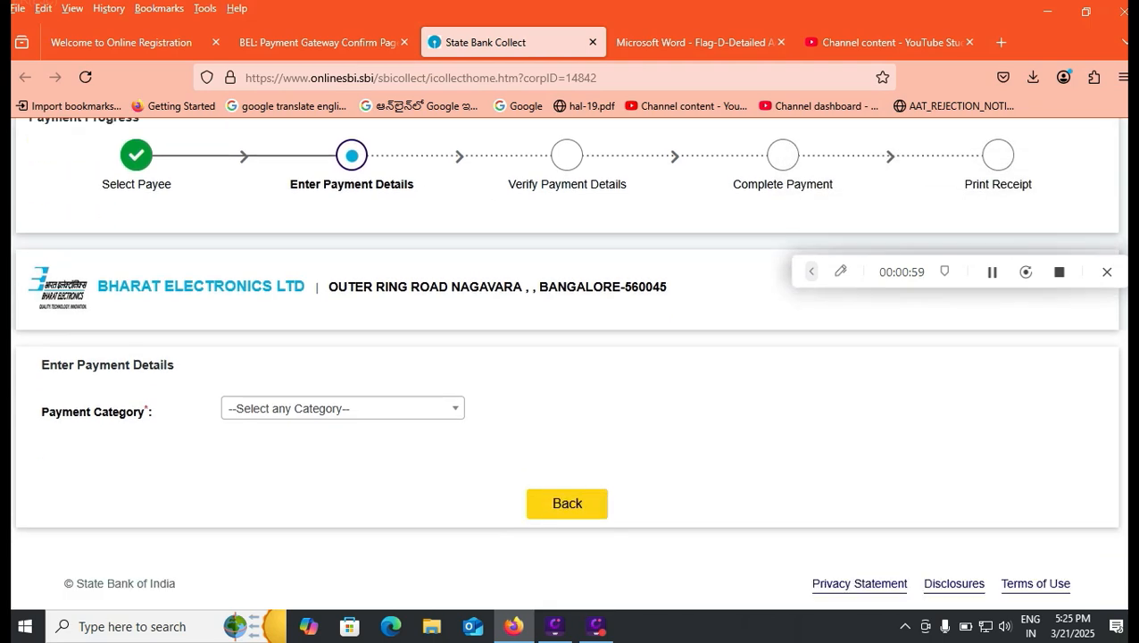
Set the payment category to Recruitment of Non Executive- Hyderabad Unit
left_click(342, 407)
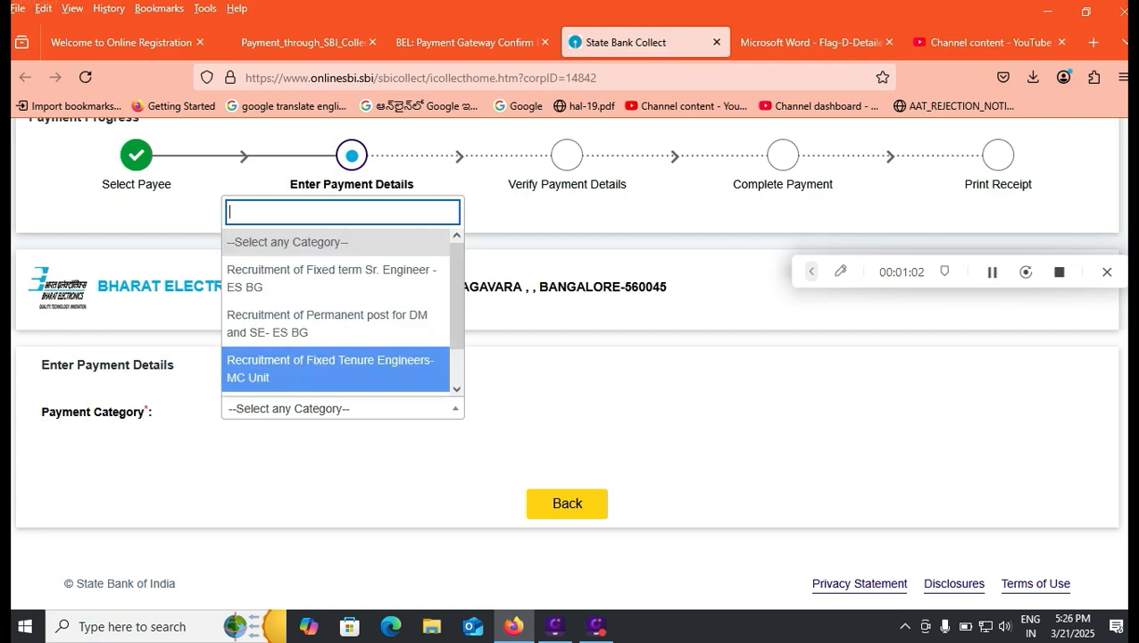
scroll(339, 312, "down", 1)
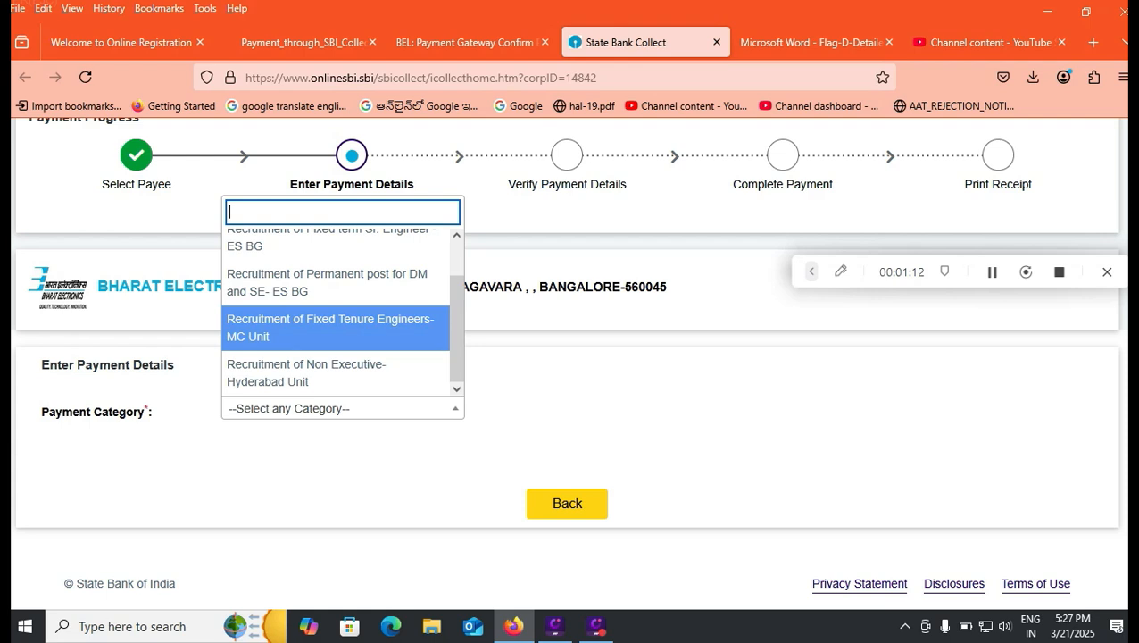
key("Up")
key("Down")
key("Down")
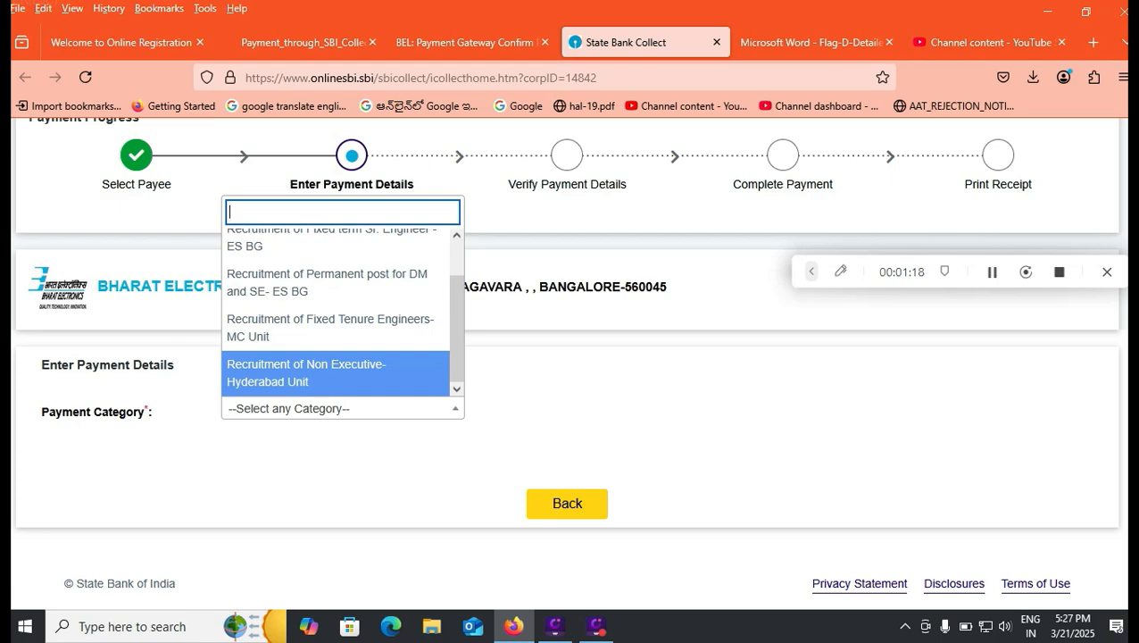
key("Return")
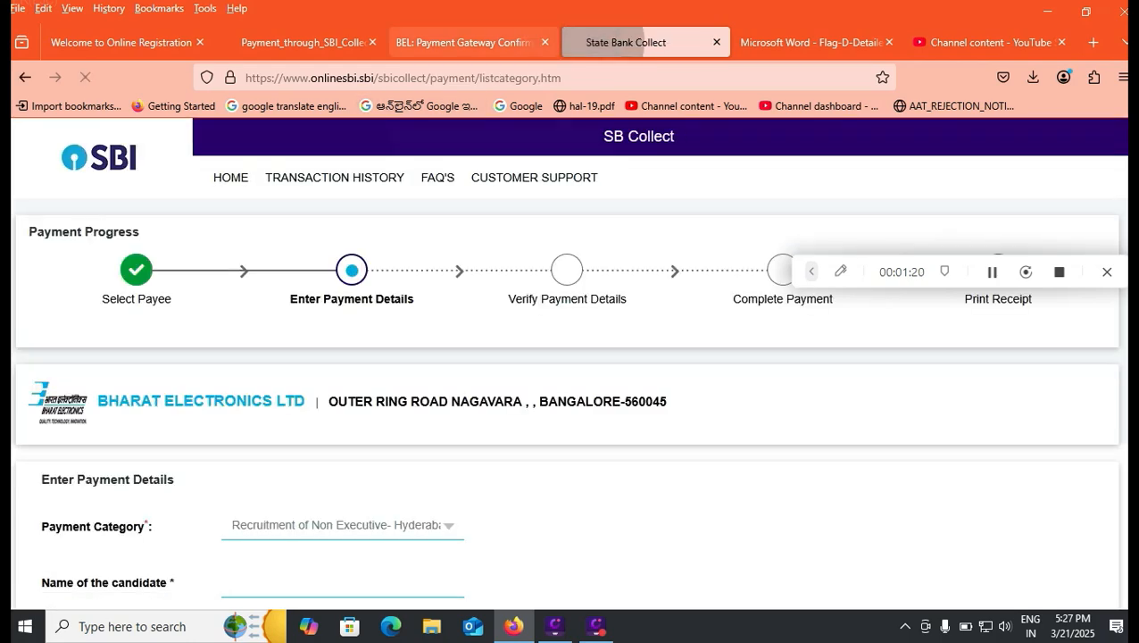
Consult the BEL recruitment advertisement alongside the SBI Collect payment form, ending back on the form
left_click(464, 42)
left_click(810, 42)
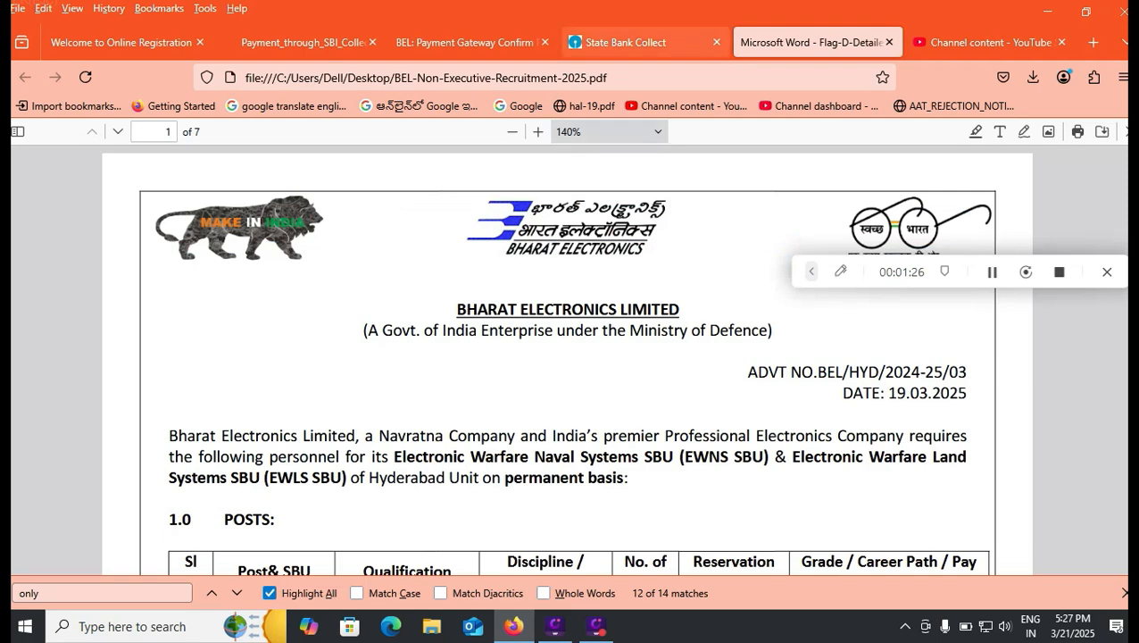
left_click(624, 42)
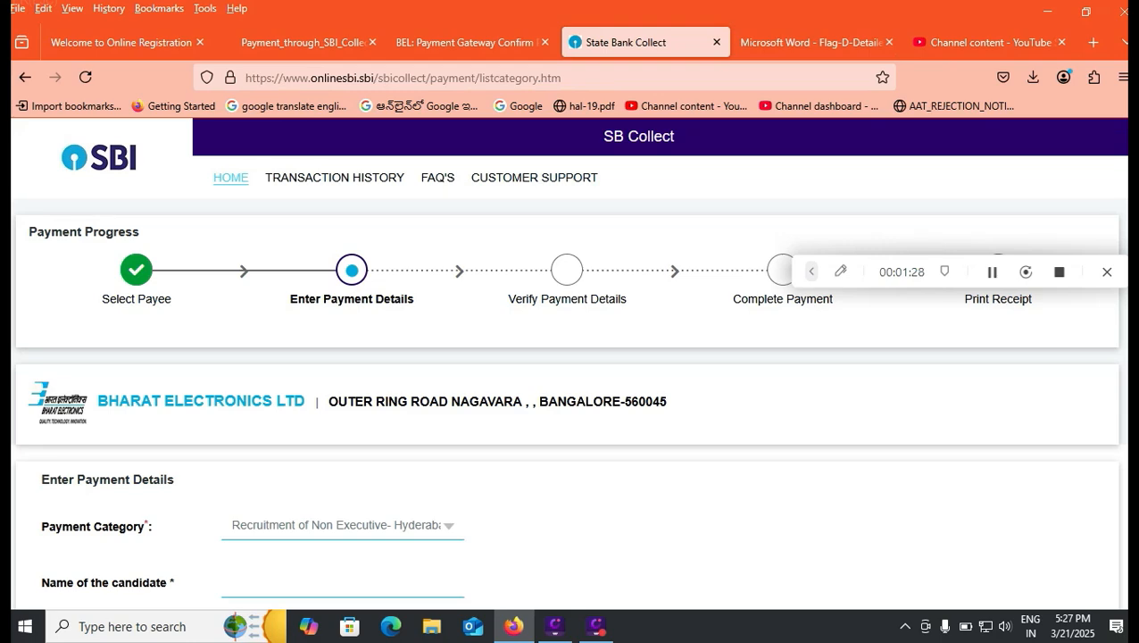
scroll(568, 364, "down", 2)
left_click(810, 42)
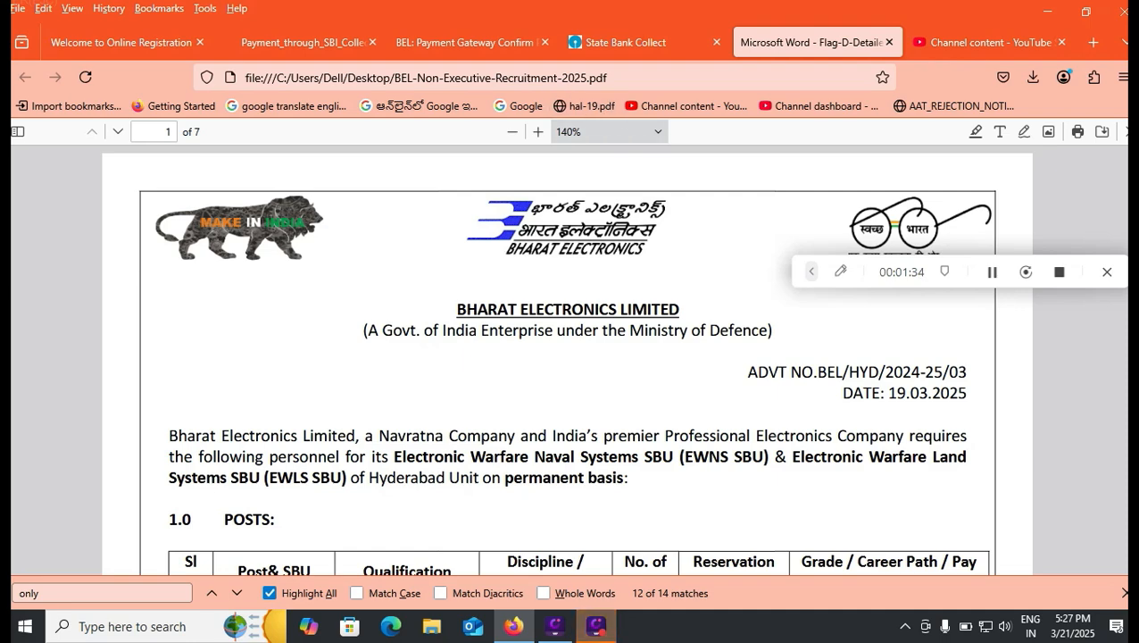
scroll(567, 360, "down", 3)
left_click(643, 42)
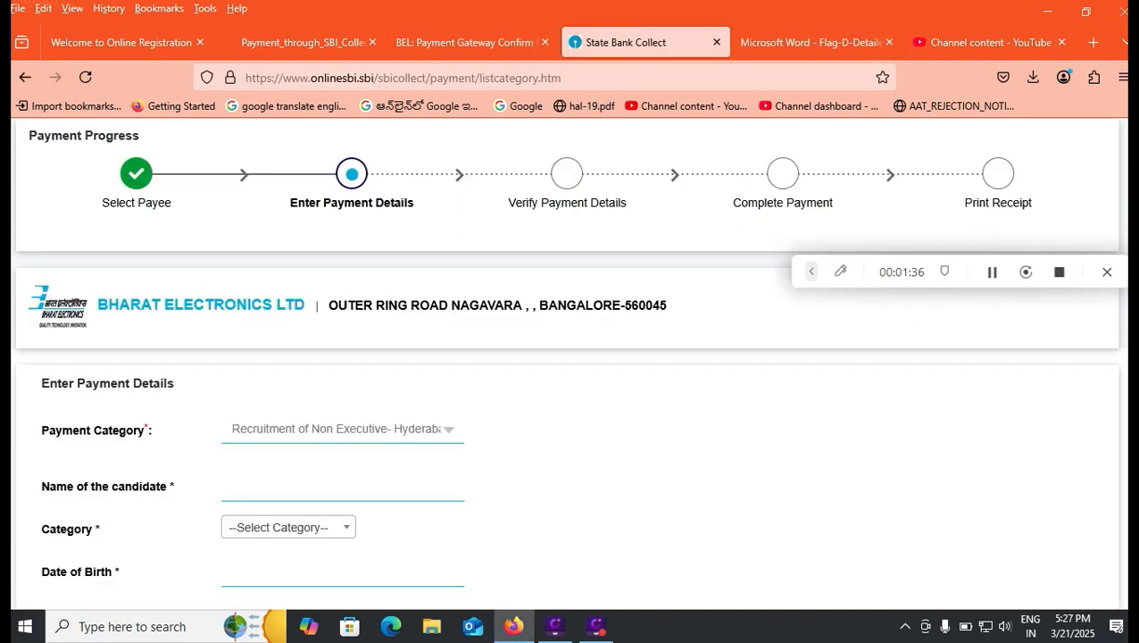
Fill in the candidate's full name in the payment details and set the category to OBC
left_click(342, 486)
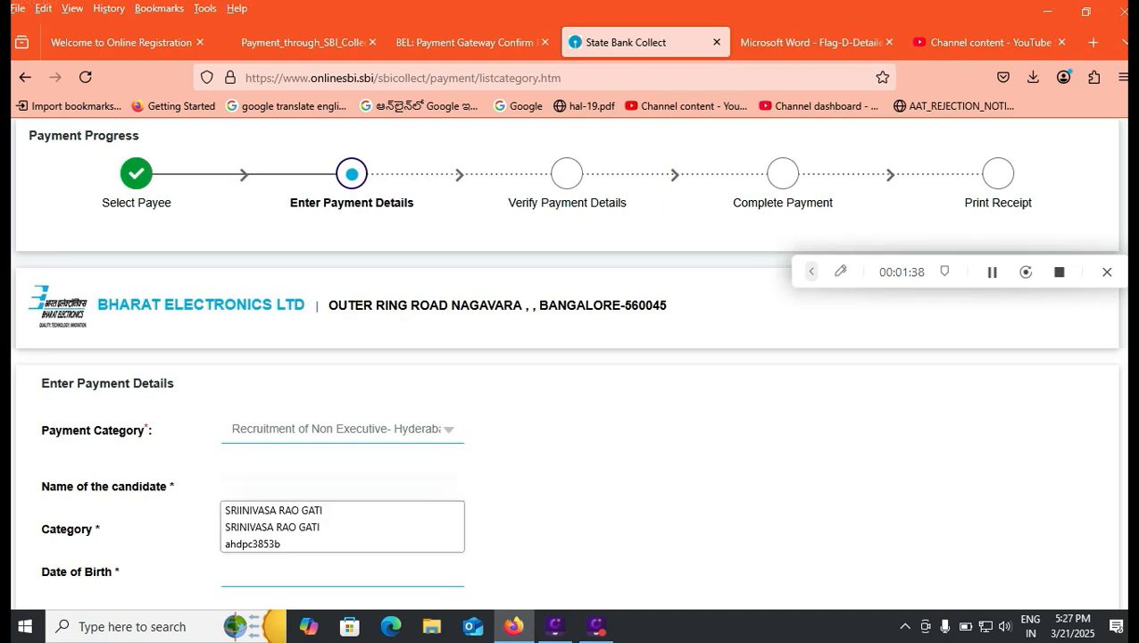
left_click(273, 511)
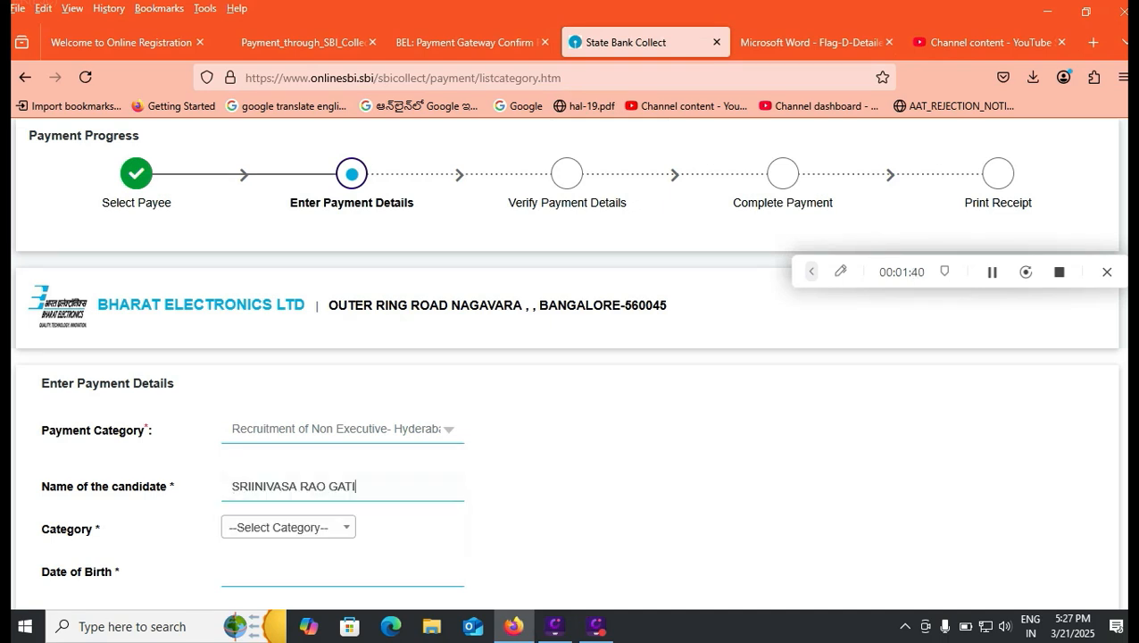
left_click(287, 527)
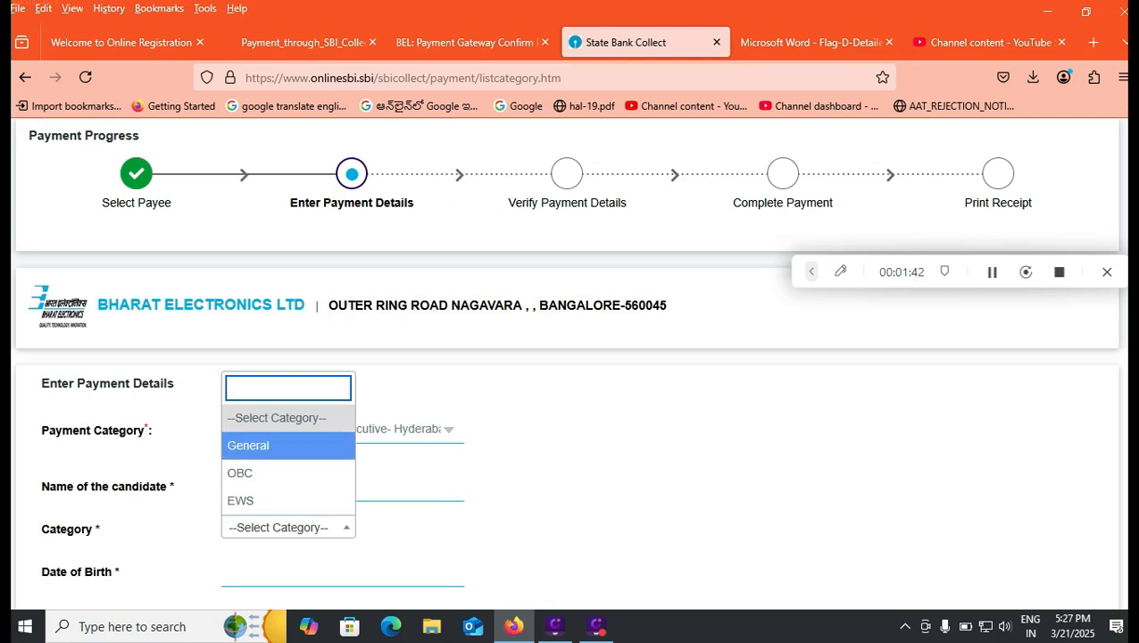
left_click(288, 473)
Enter the payment remarks as APPLICATION FEES FOR TECHNICIAN
scroll(567, 356, "down", 3)
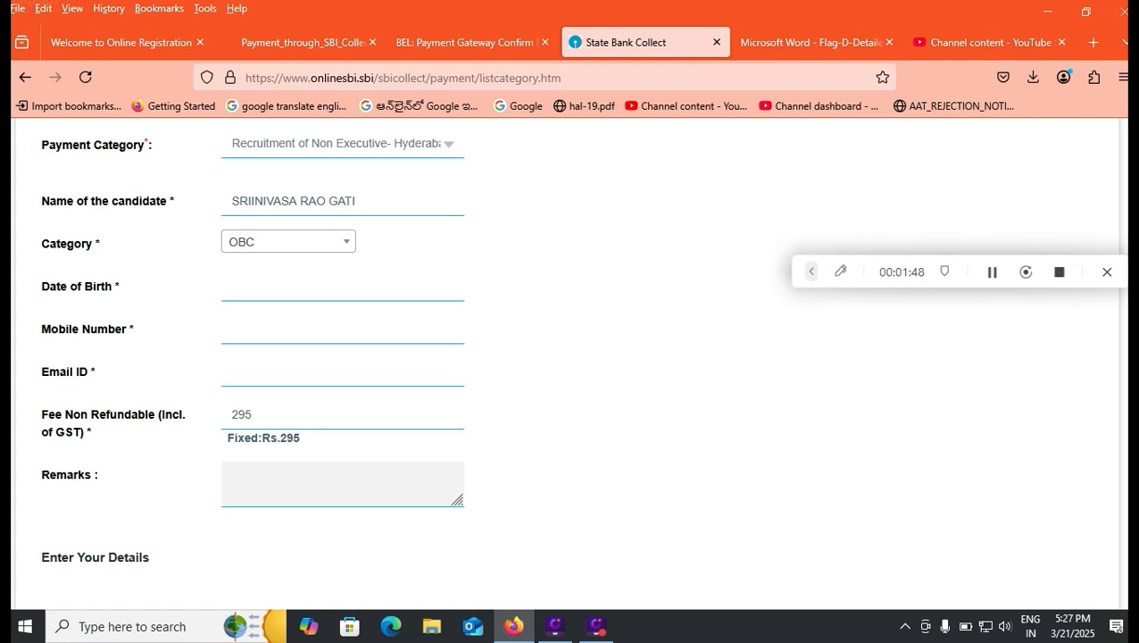
left_click(331, 482)
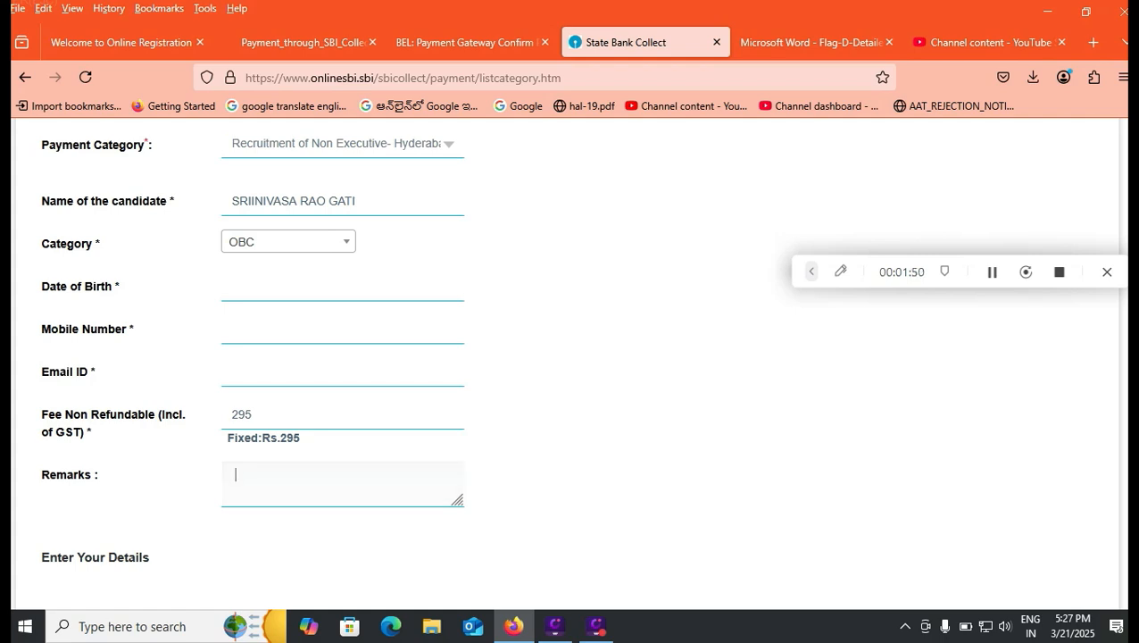
type("APPLICATION FEES FOR TECXHN")
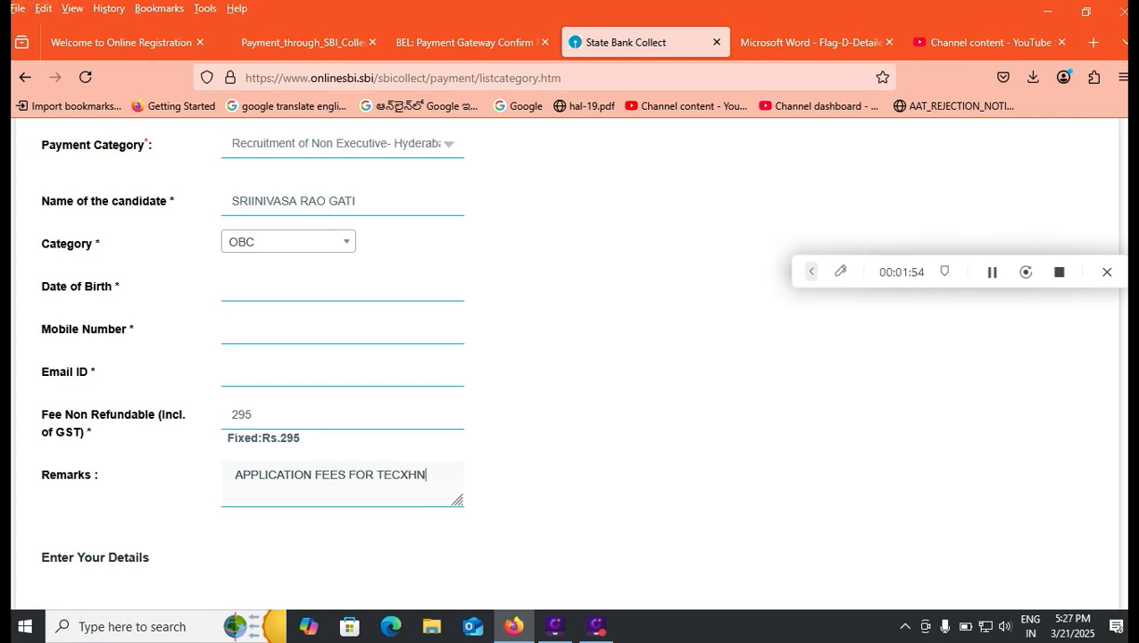
key("BackSpace")
key("BackSpace")
key("BackSpace")
type("HNICIAN")
left_click(991, 272)
Fill in the payer's e-mail, agree to the Terms & Conditions and go to the image captcha field
scroll(571, 357, "down", 3)
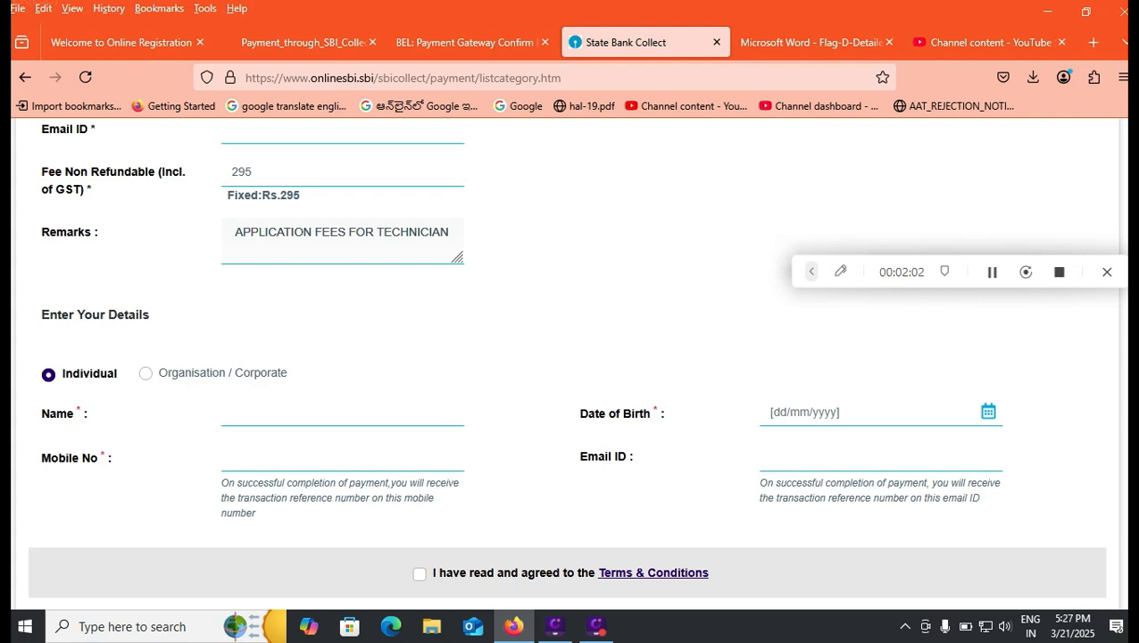
left_click(856, 456)
left_click(857, 480)
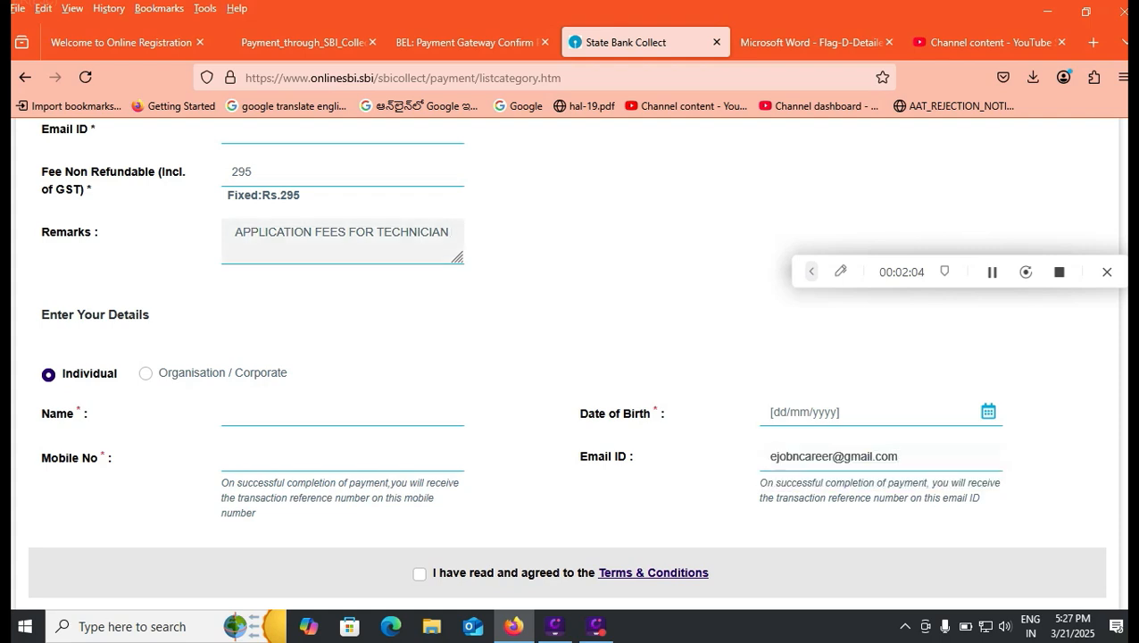
left_click(419, 574)
scroll(419, 574, "down", 3)
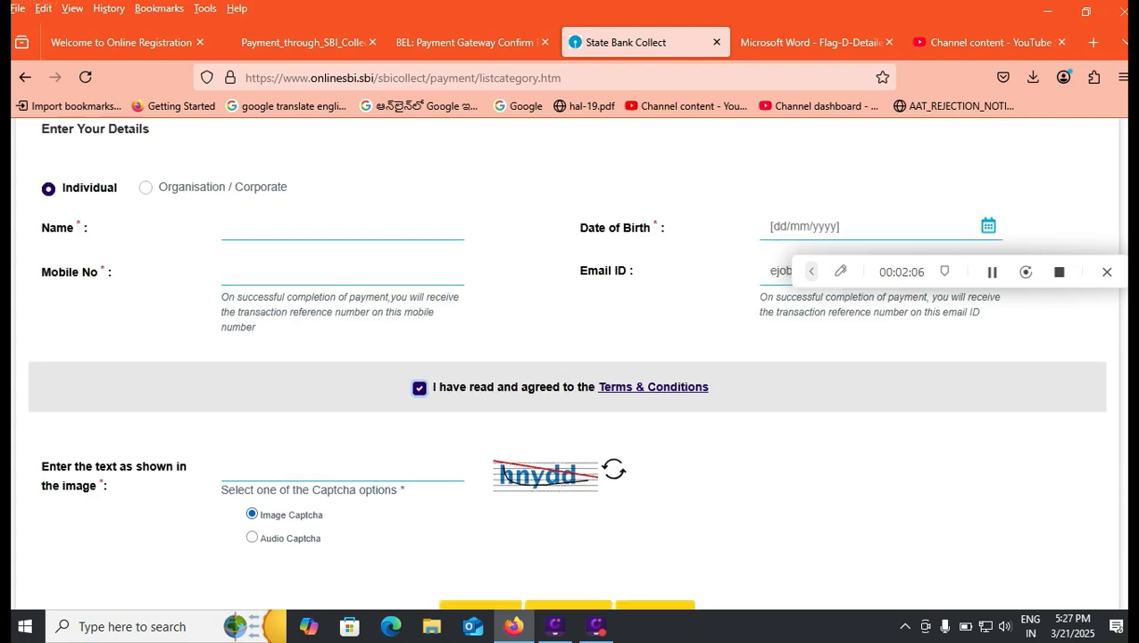
left_click(268, 412)
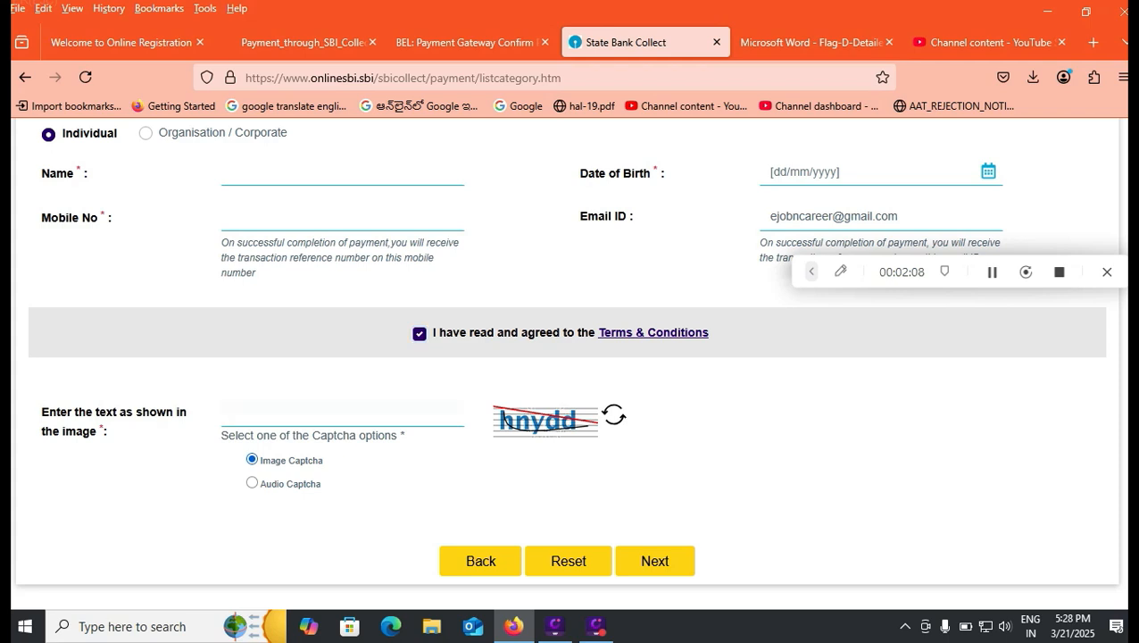